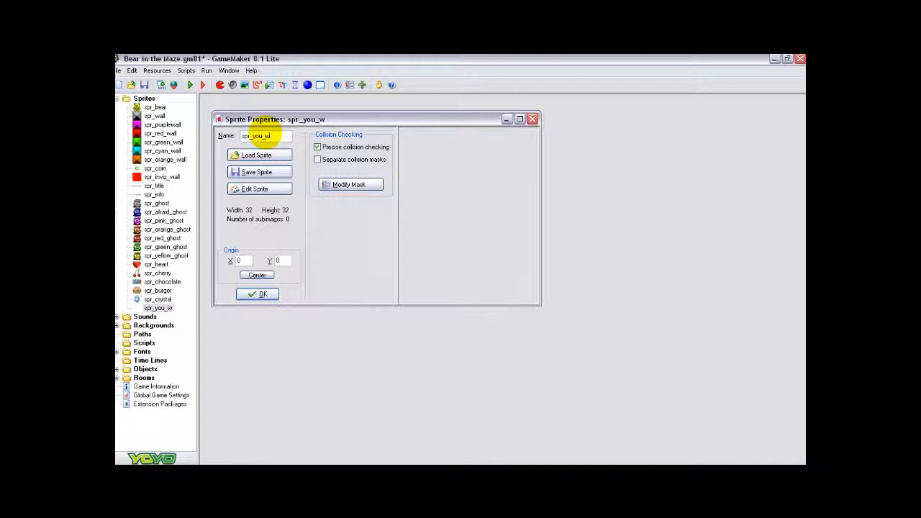
- Open spr_you_won for editing and create a new blank image 320 pixels wide and 105 pixels high
click(265, 188)
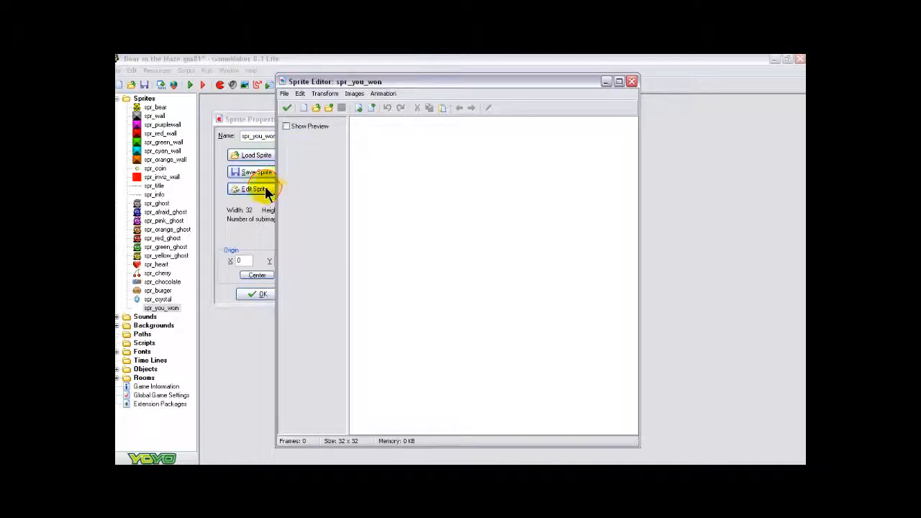
click(303, 108)
click(485, 245)
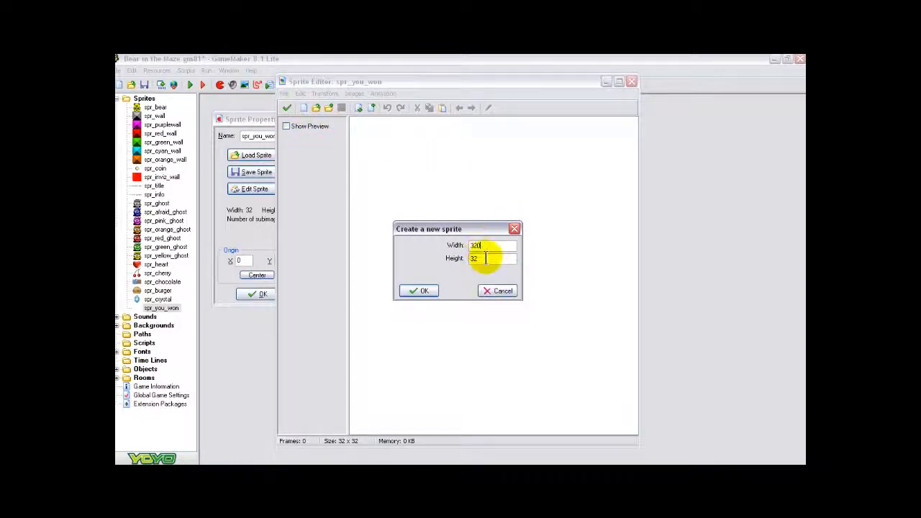
click(485, 258)
click(420, 292)
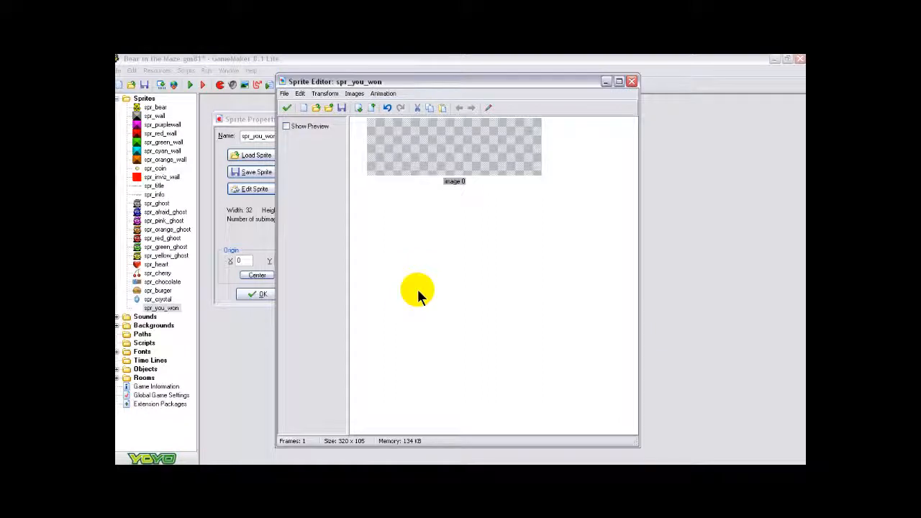
- Open the blank image for editing and set the Text tool's font to Broadway, Regular, size 36
click(488, 107)
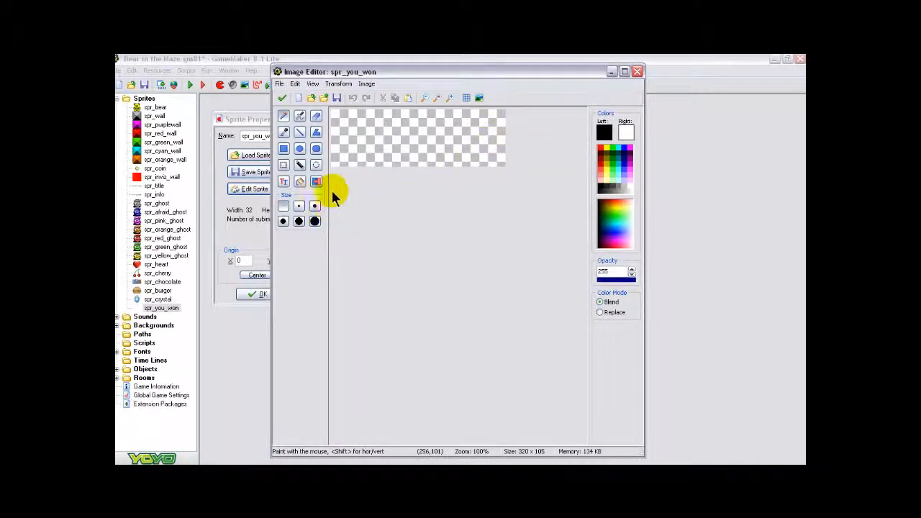
click(283, 183)
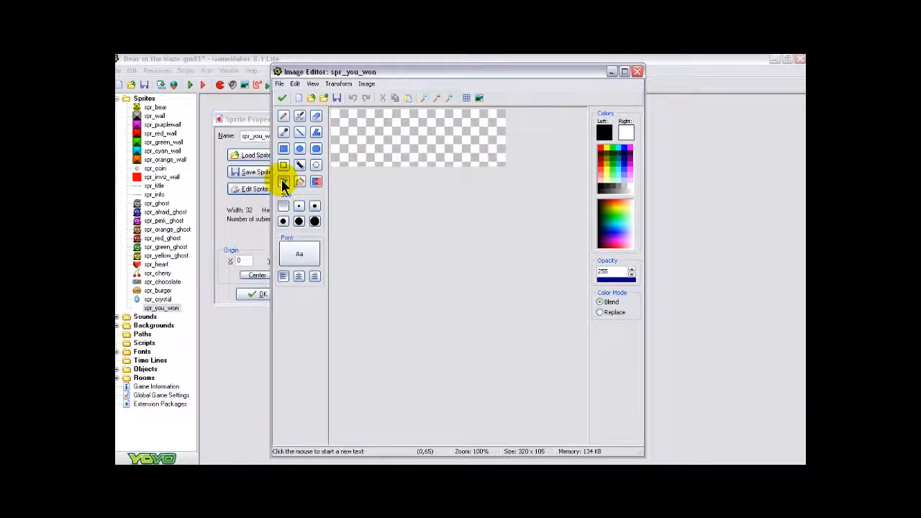
click(301, 252)
drag(422, 216, 423, 188)
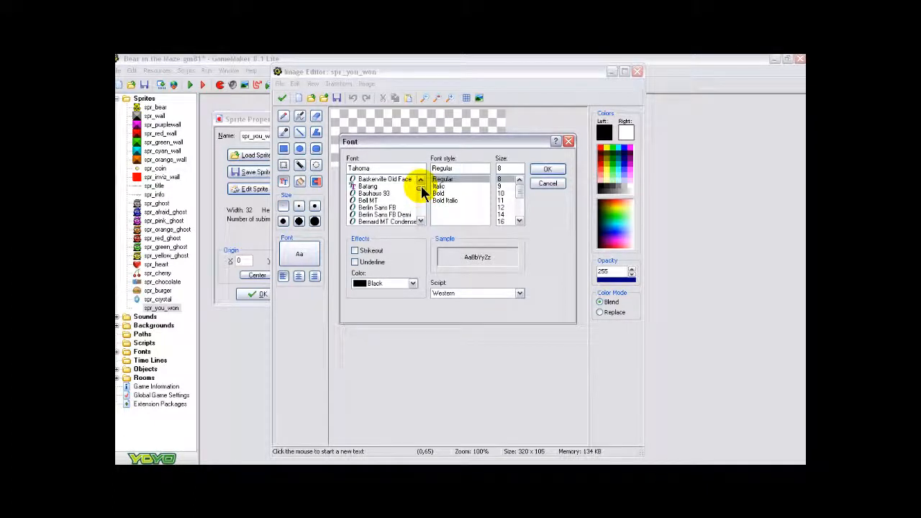
click(421, 218)
click(421, 218)
click(421, 218)
click(421, 218)
click(422, 218)
click(421, 218)
click(421, 218)
click(421, 218)
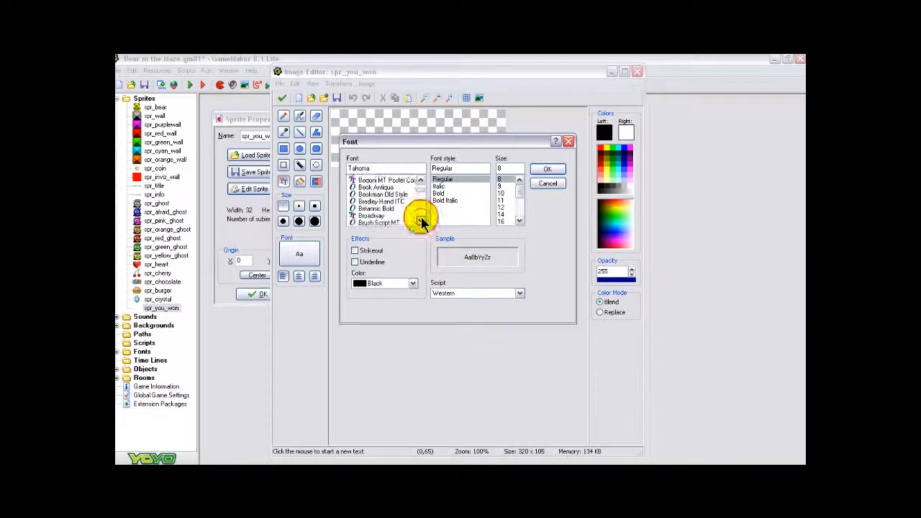
click(376, 215)
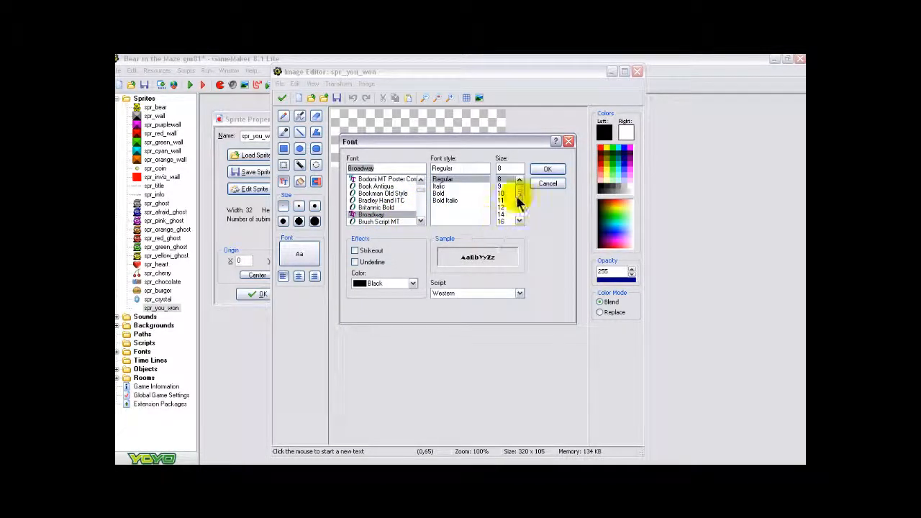
drag(520, 188, 518, 212)
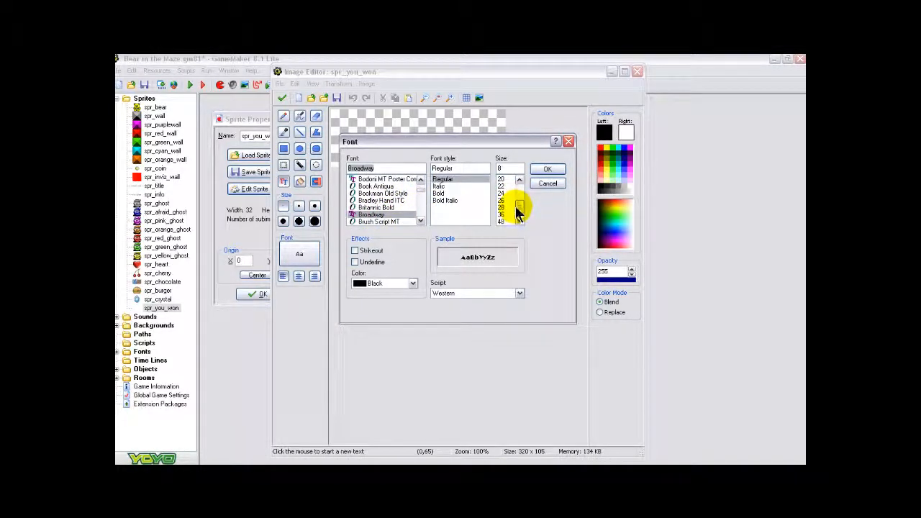
click(502, 215)
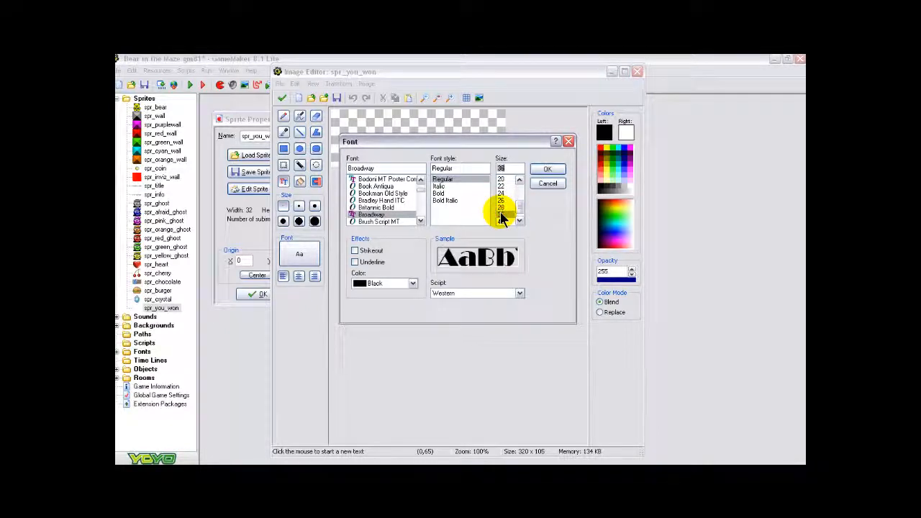
click(547, 173)
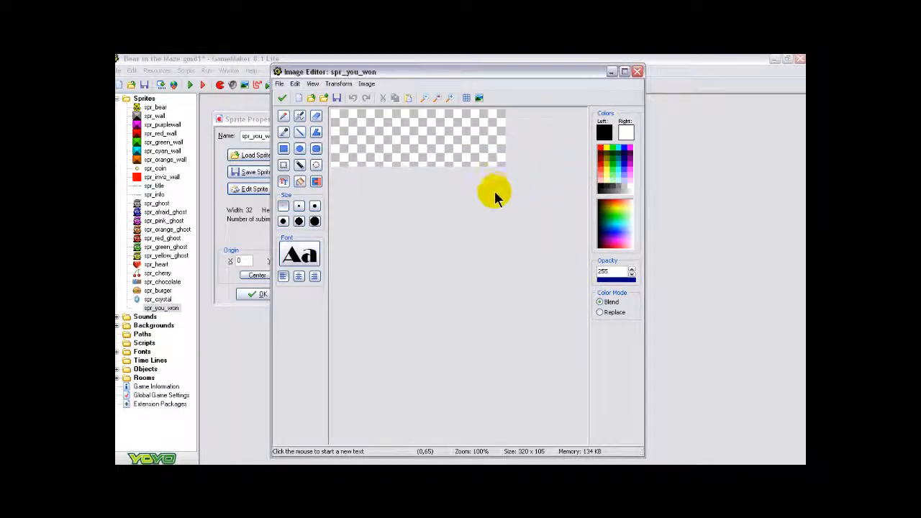
- Add the two-line text "You Won#the Game!" to the image
click(393, 132)
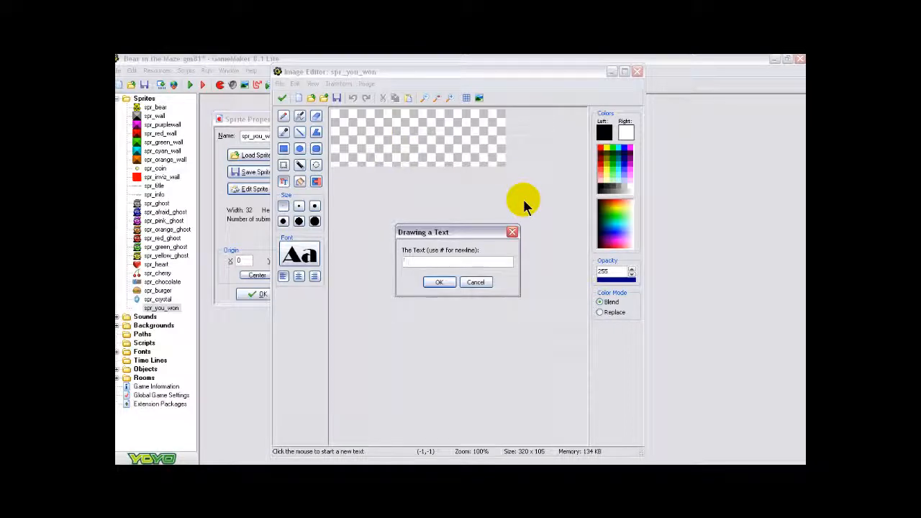
text(You Won#the Game!)
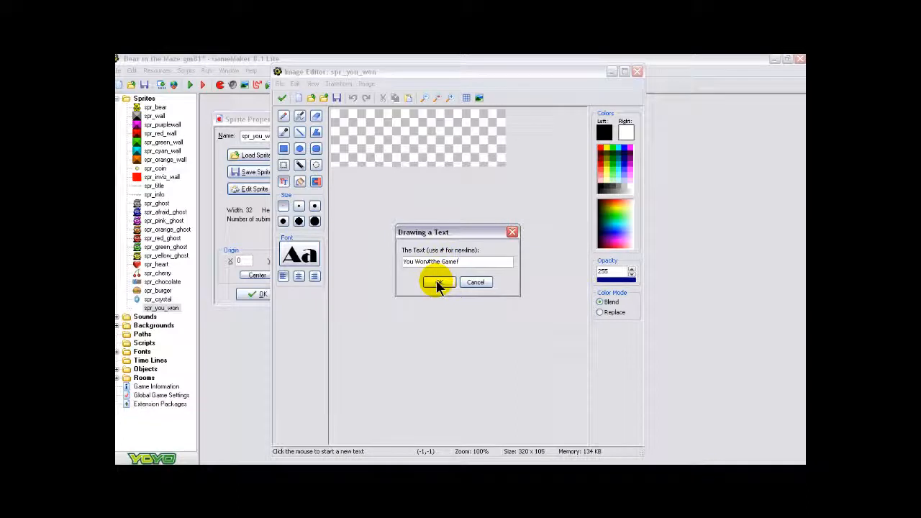
click(438, 283)
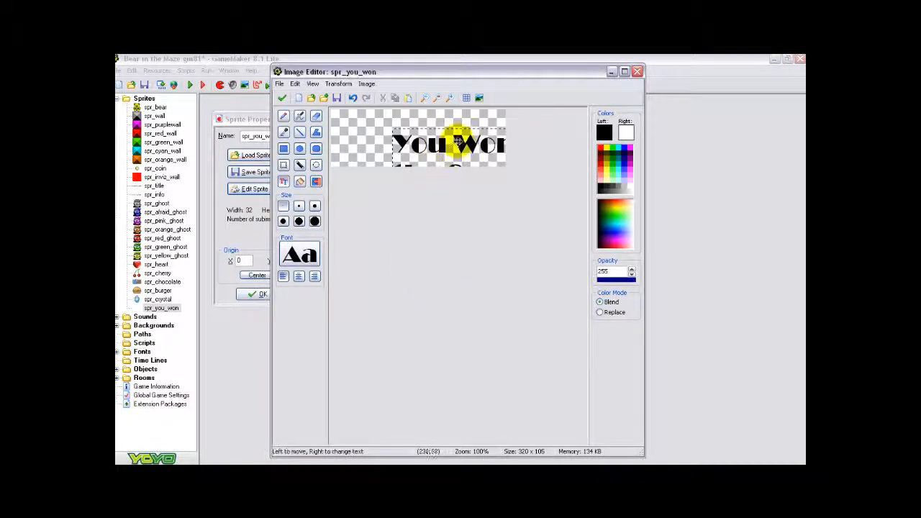
- Center-align the two text lines, position them in the middle of the image, and deselect the text
drag(439, 152, 402, 127)
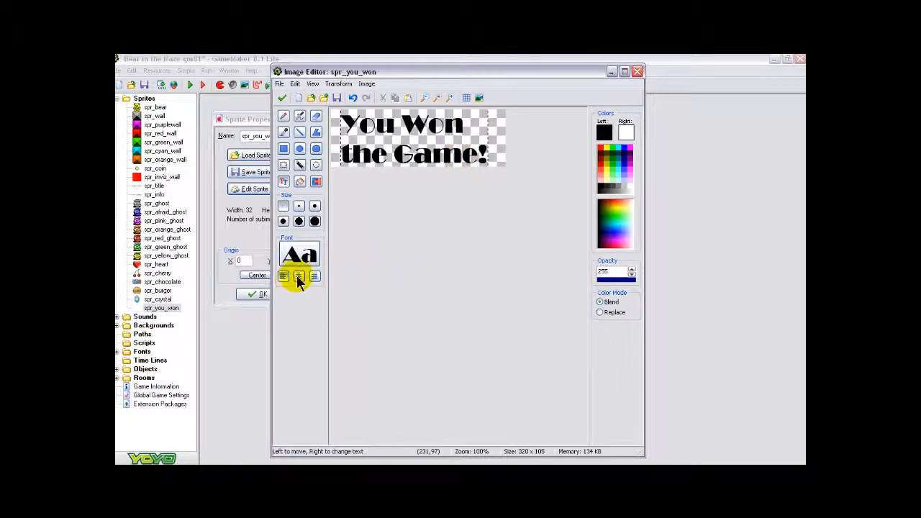
click(299, 278)
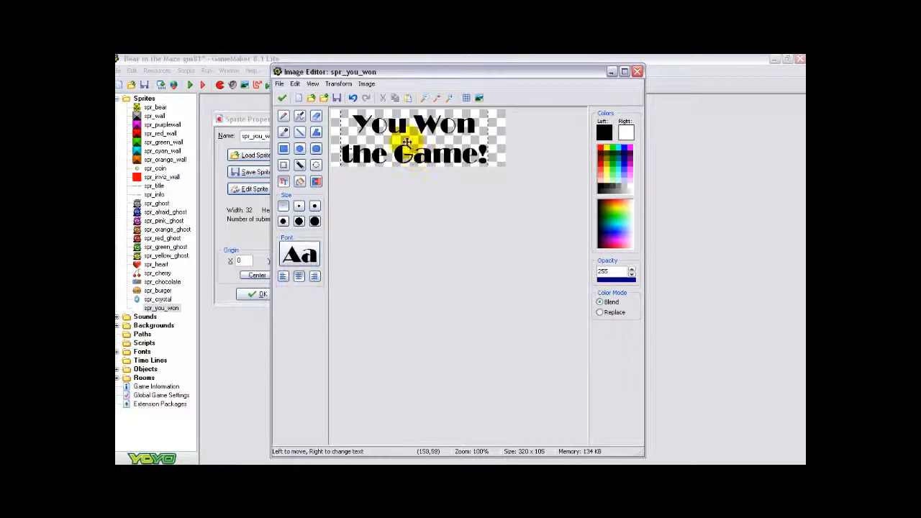
drag(407, 142, 410, 142)
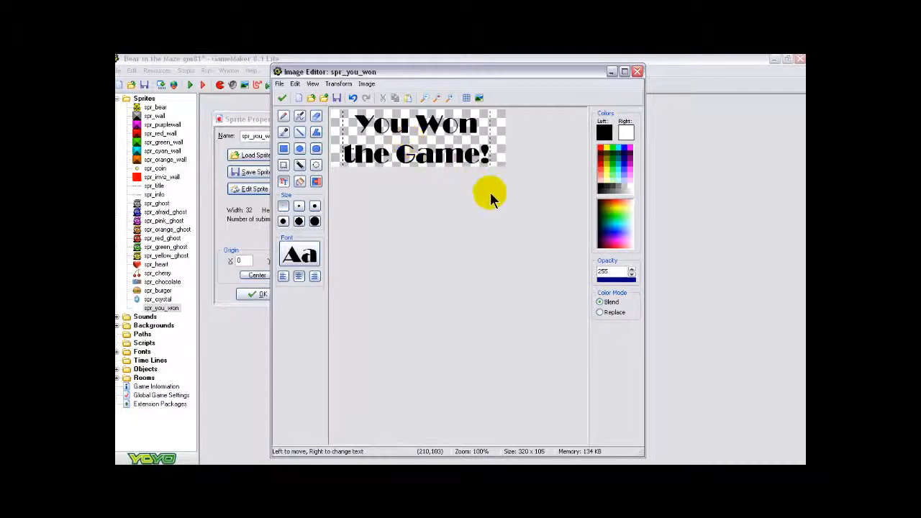
click(499, 140)
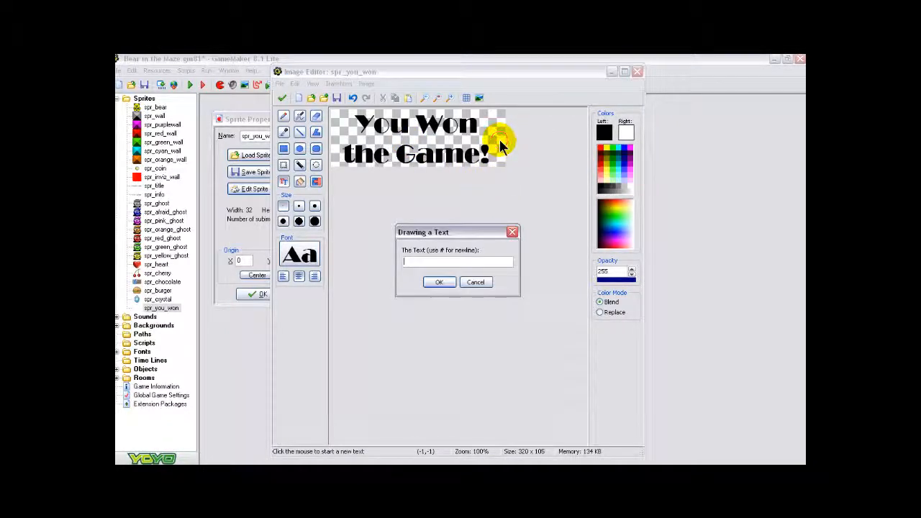
click(478, 284)
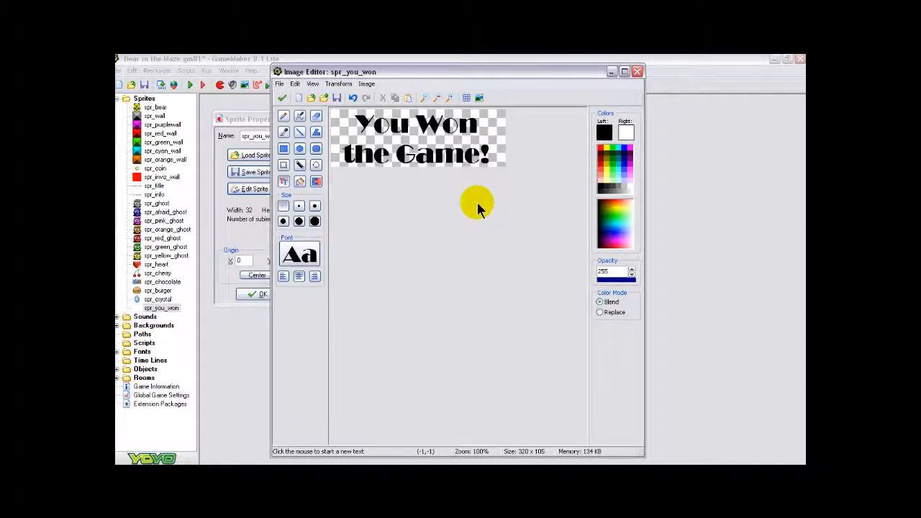
- Flood fill the letters of "You" with progressively darker cyan shades, from bright cyan on the Y to dark teal on the u
click(450, 98)
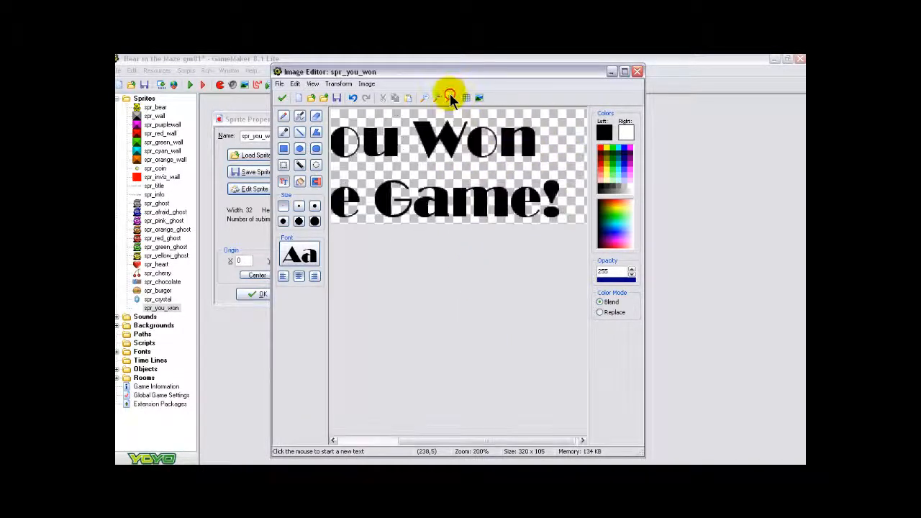
drag(504, 439, 438, 439)
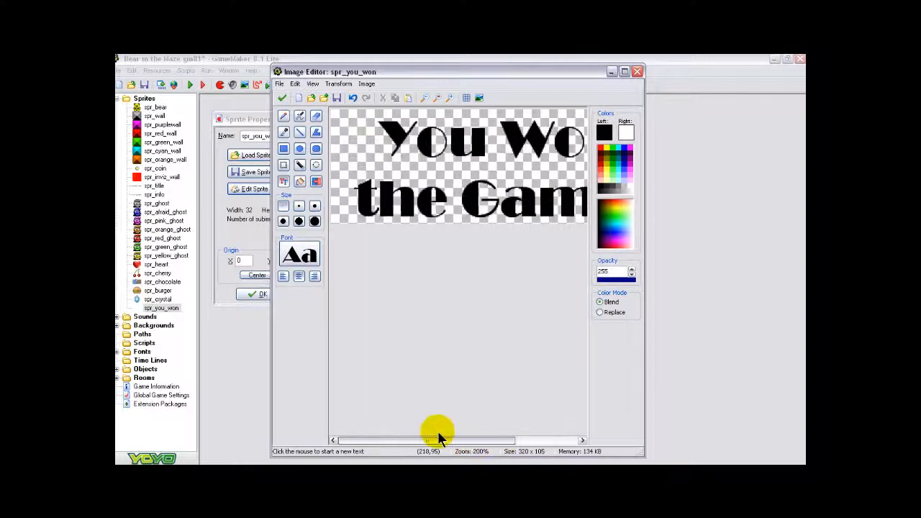
click(619, 147)
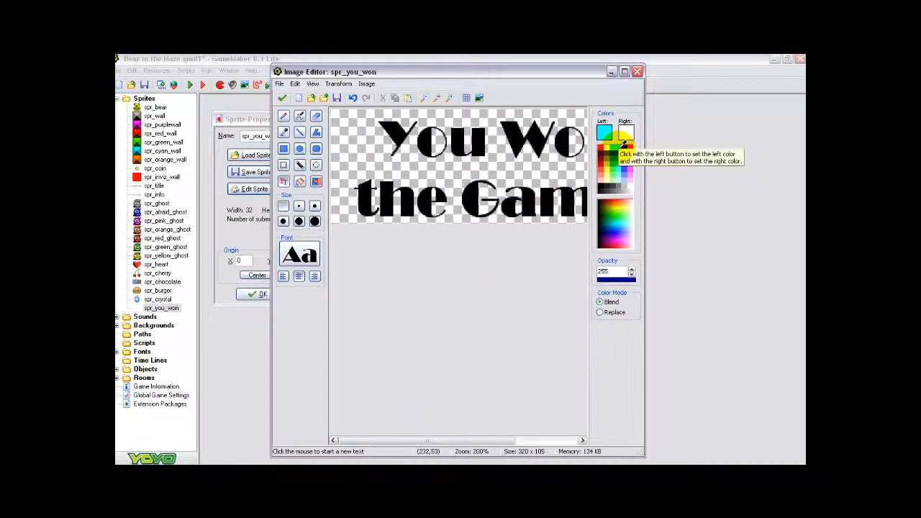
click(300, 181)
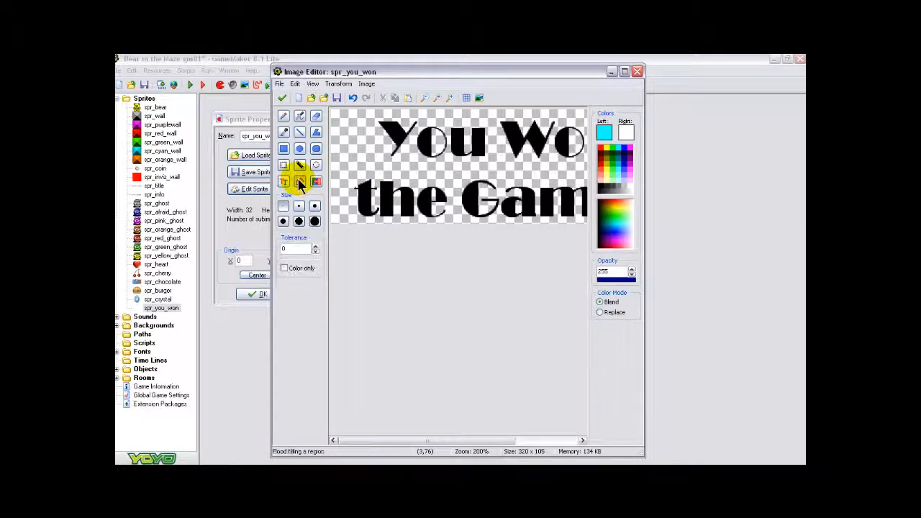
click(401, 128)
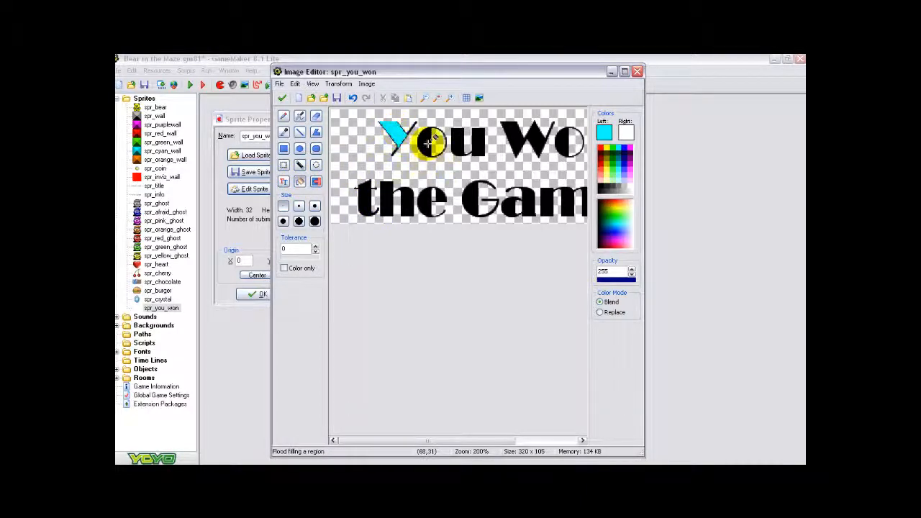
click(619, 160)
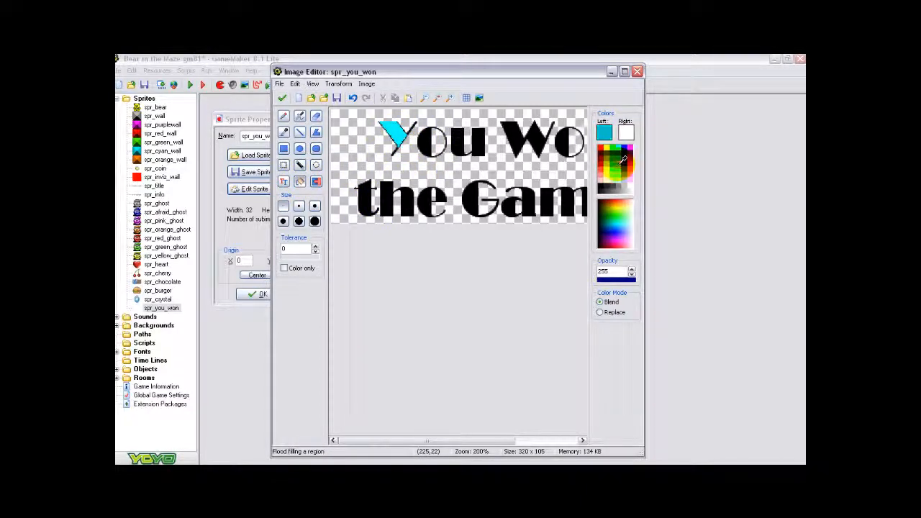
click(432, 140)
click(612, 152)
click(458, 137)
click(477, 135)
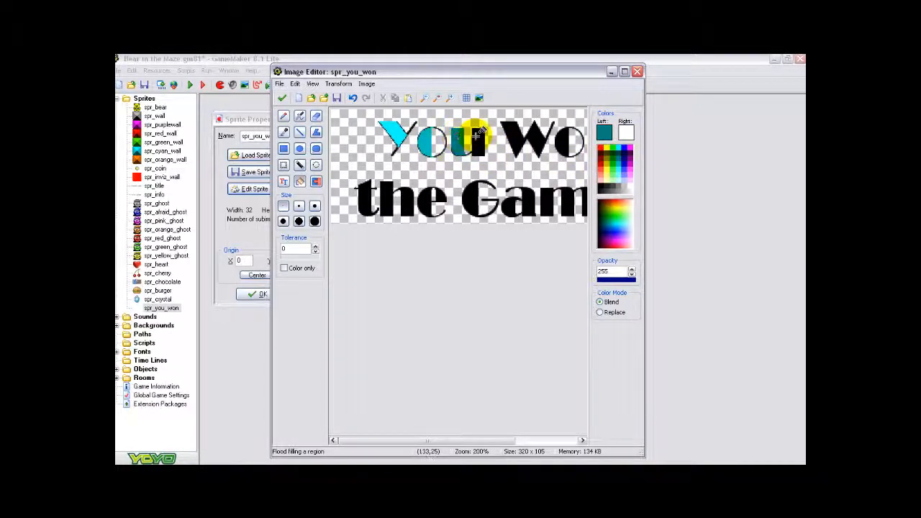
- Flood fill the letters of "Won" with progressively darker magenta shades, starting with bright magenta on the W
drag(465, 440, 498, 439)
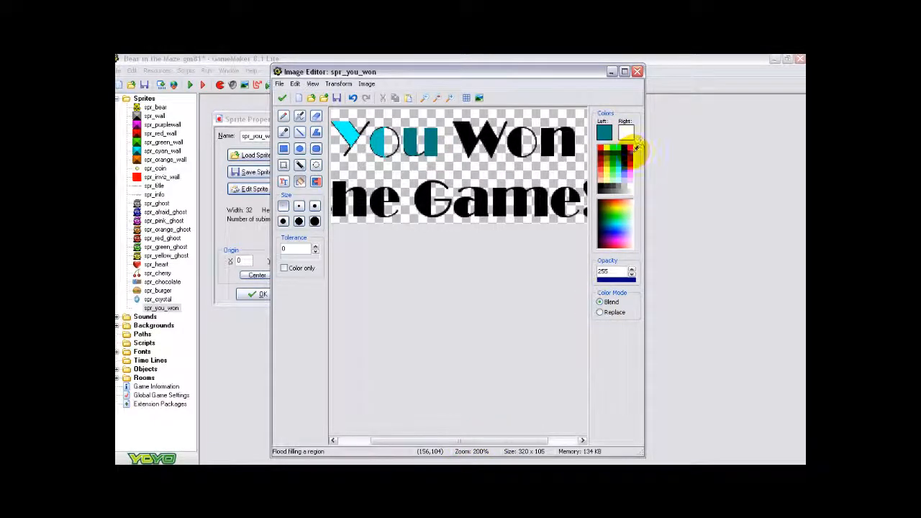
click(631, 147)
click(467, 138)
click(491, 139)
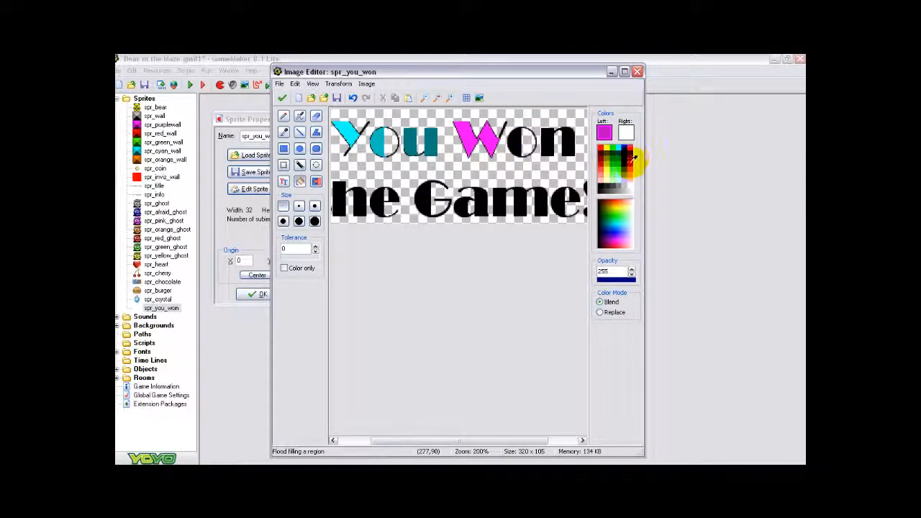
click(512, 142)
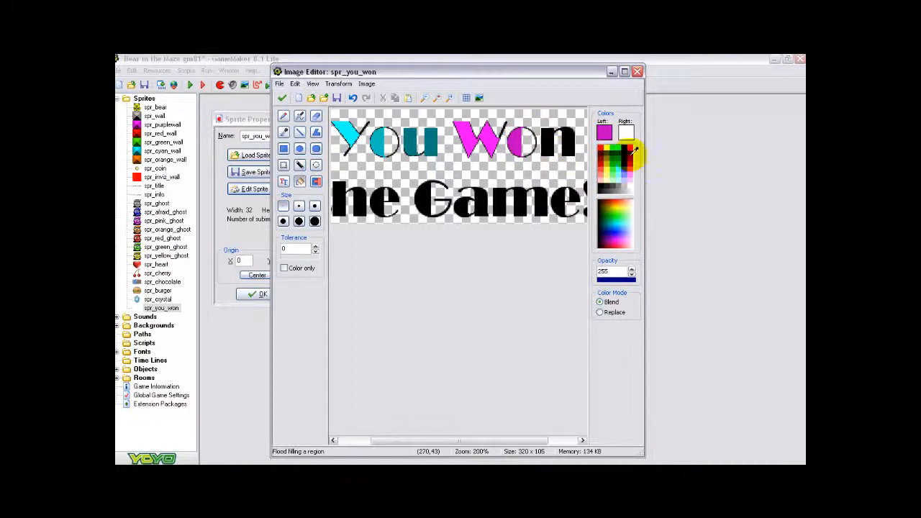
click(631, 151)
click(534, 142)
click(571, 145)
- Flood fill the letters of "the" with progressively darker cyan shades, from bright cyan on the t to dark teal on the e
drag(519, 440, 469, 436)
click(619, 147)
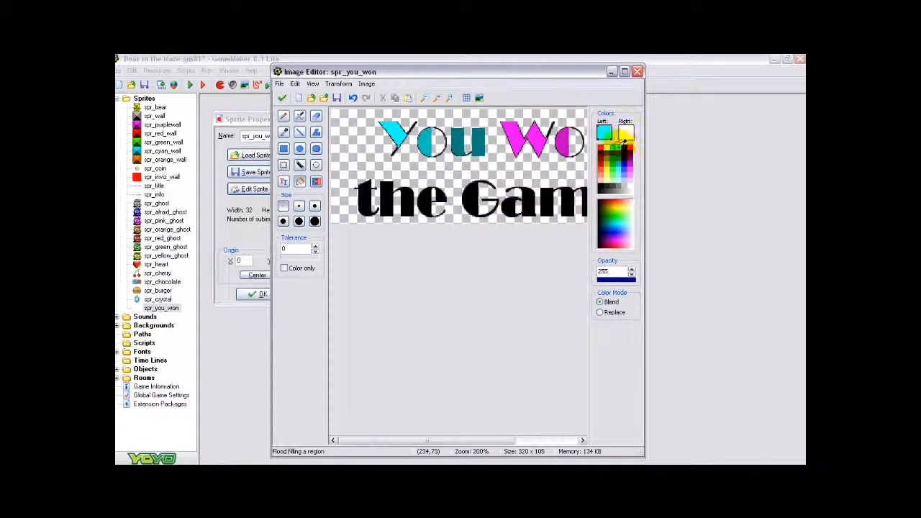
click(365, 196)
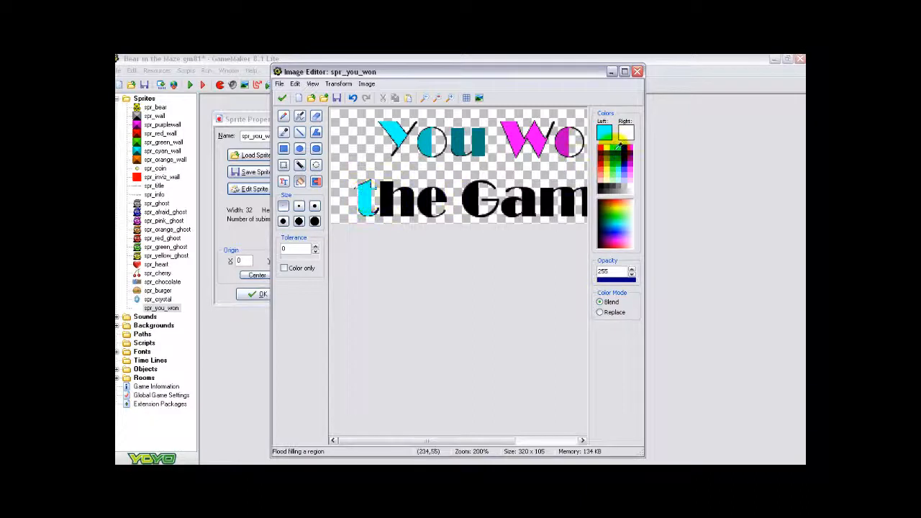
click(376, 211)
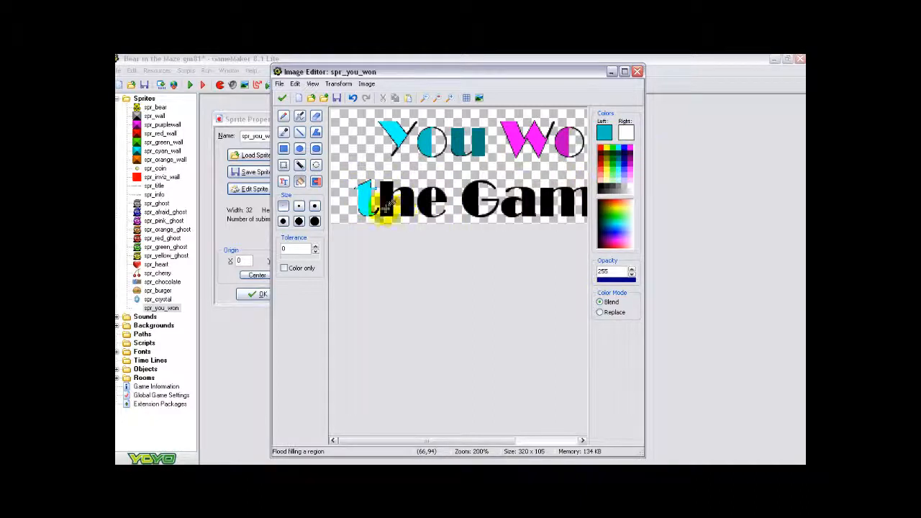
click(407, 203)
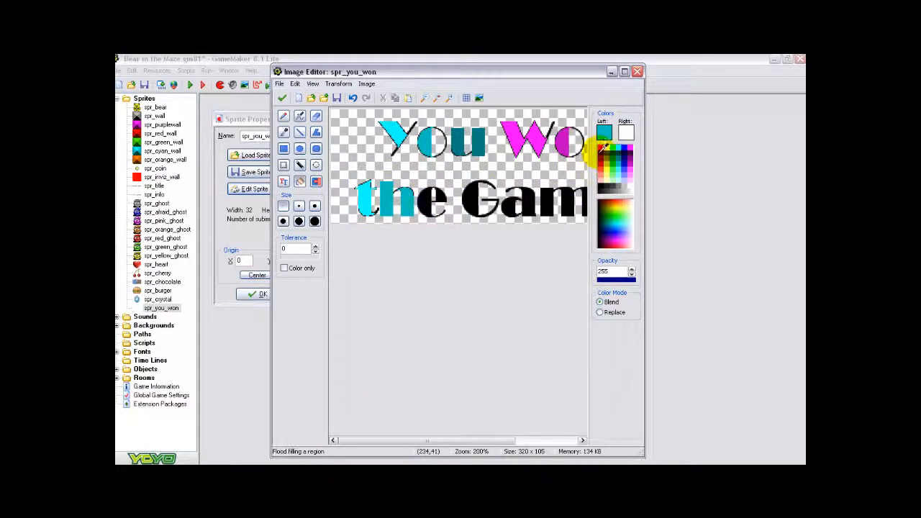
click(431, 204)
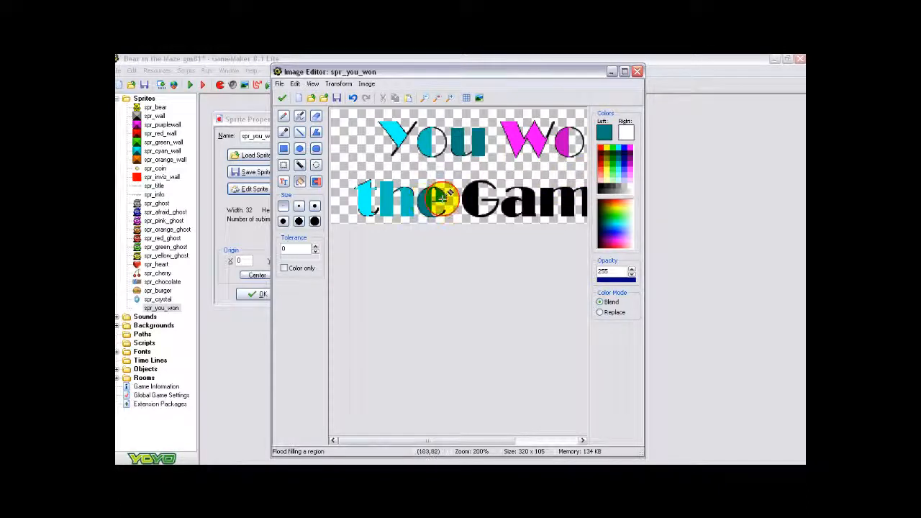
- Flood fill the G, the a and the first parts of the m in "Game!" with progressively darker magenta shades
right_click(631, 146)
click(632, 147)
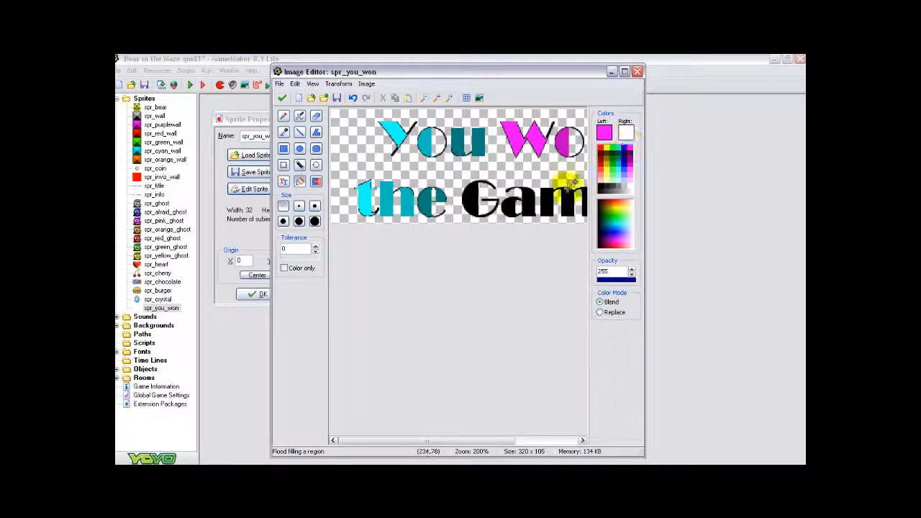
click(472, 198)
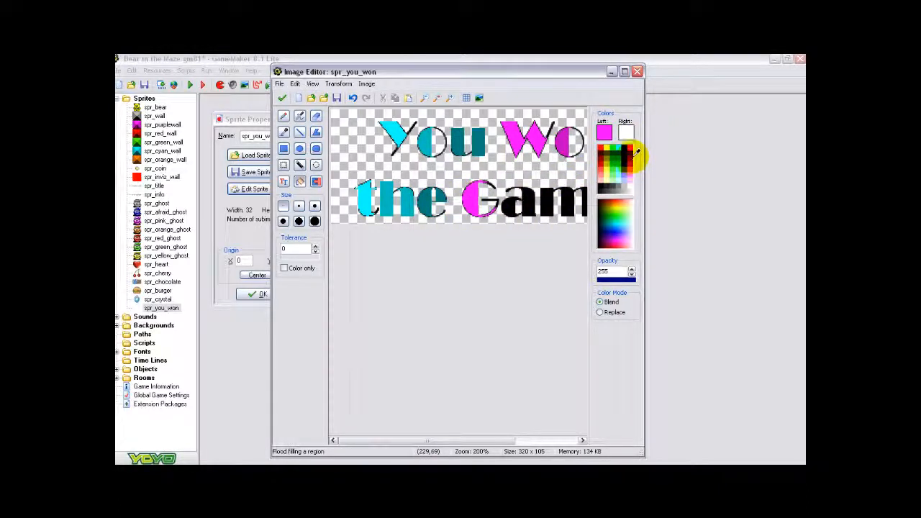
click(507, 211)
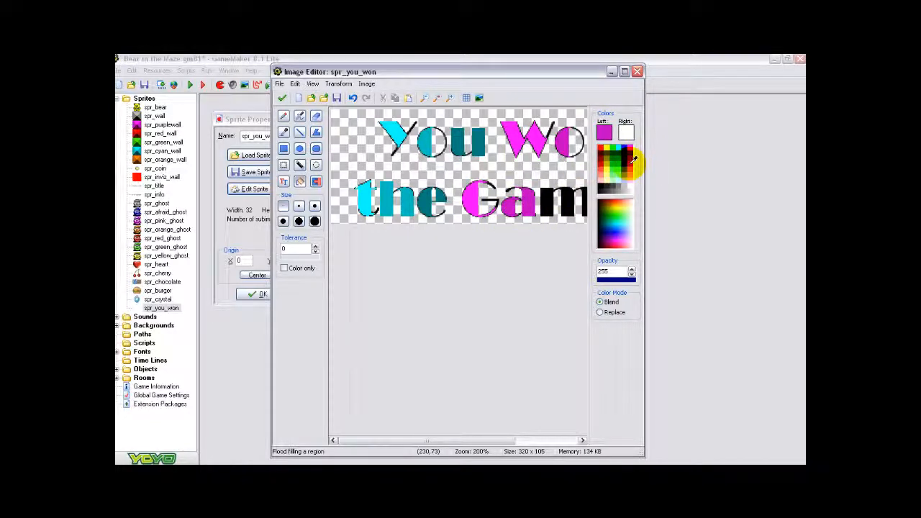
click(632, 152)
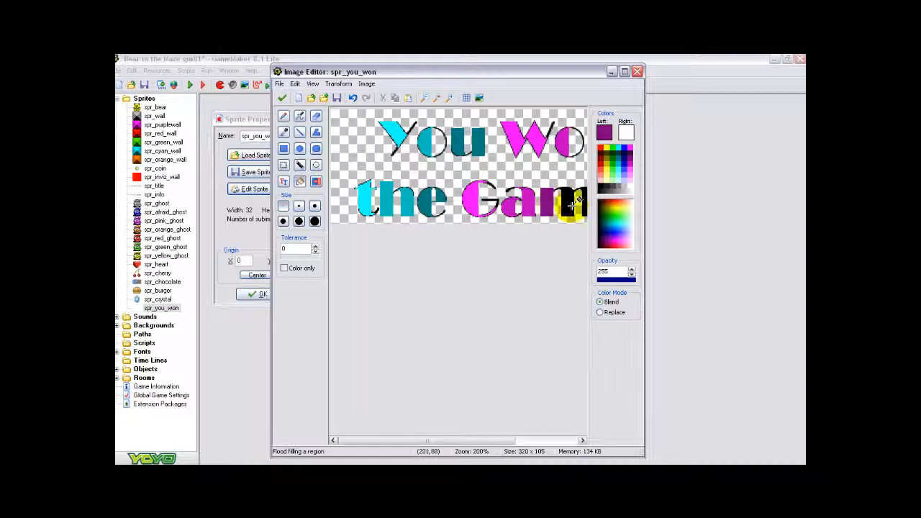
click(571, 207)
- Flood fill the rest of the m and the e in "Game!" with very dark purple, and the exclamation mark with dark navy
drag(477, 440, 525, 439)
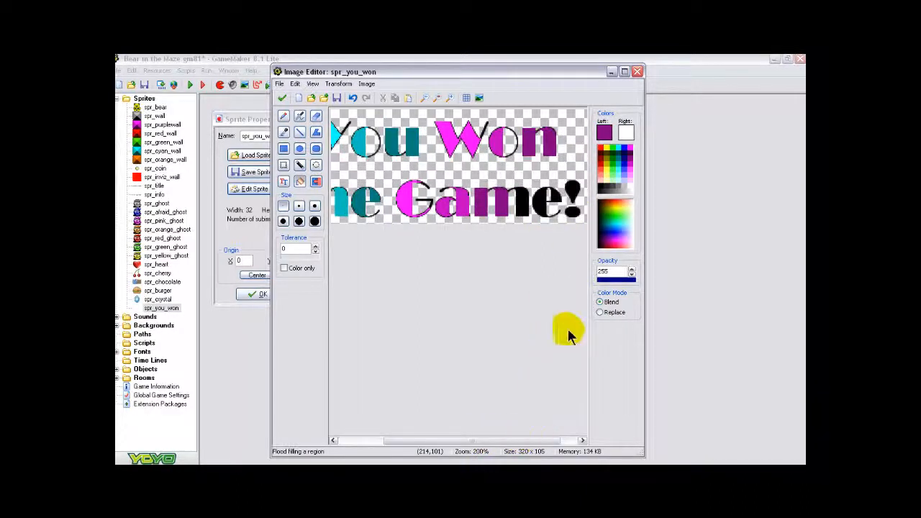
right_click(632, 147)
click(632, 147)
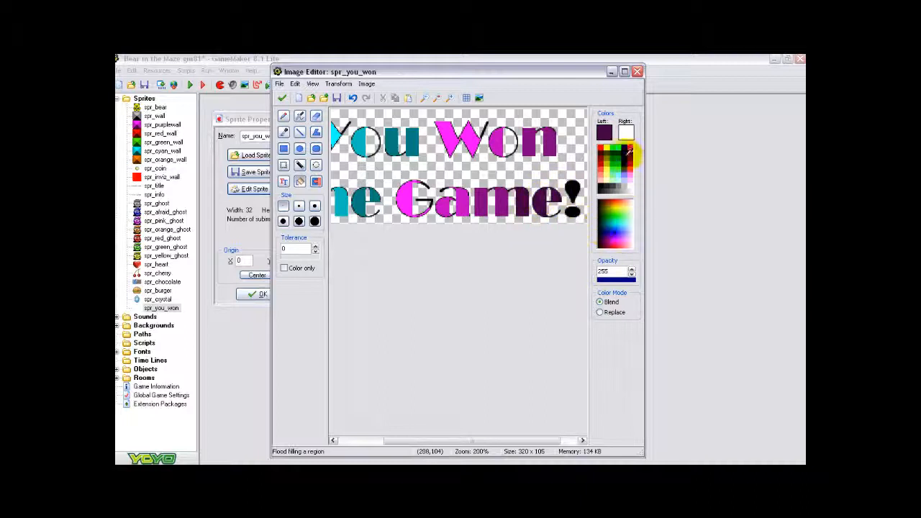
click(629, 149)
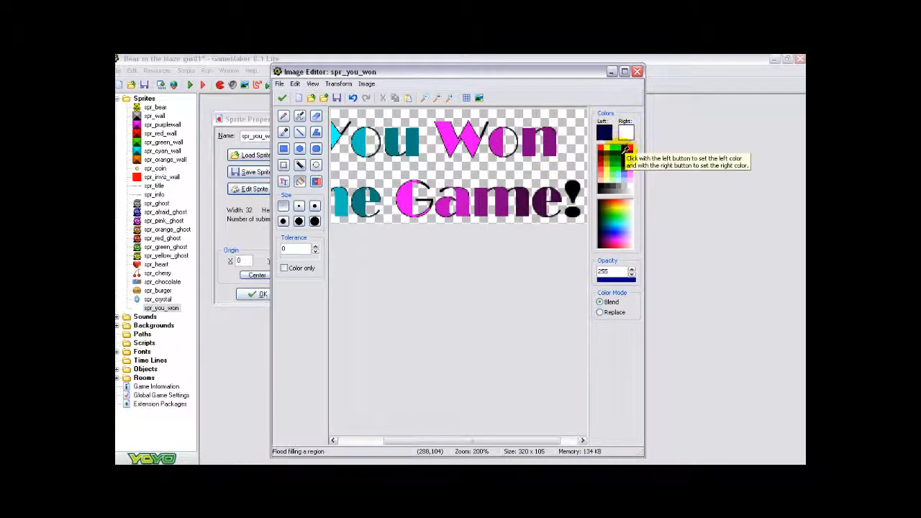
click(572, 188)
click(572, 210)
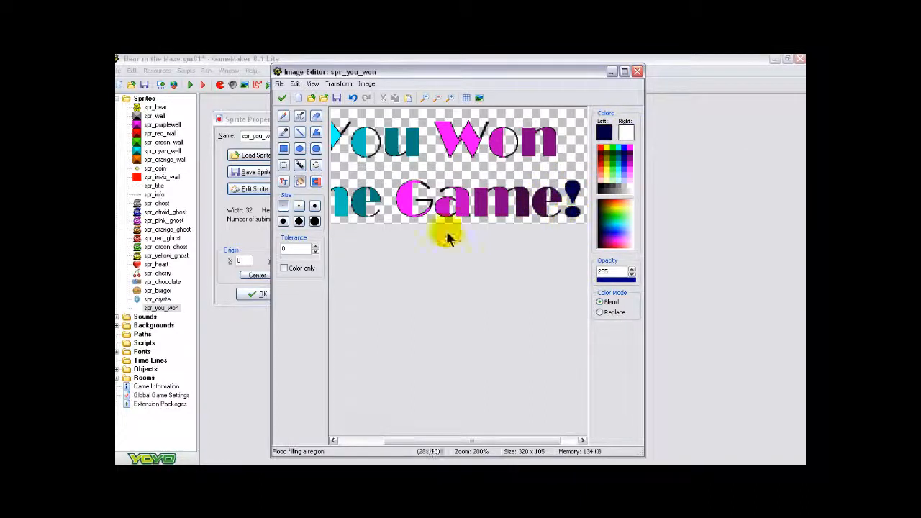
- Accept the edited image at 100% zoom and confirm the properties of spr_you_won
click(428, 96)
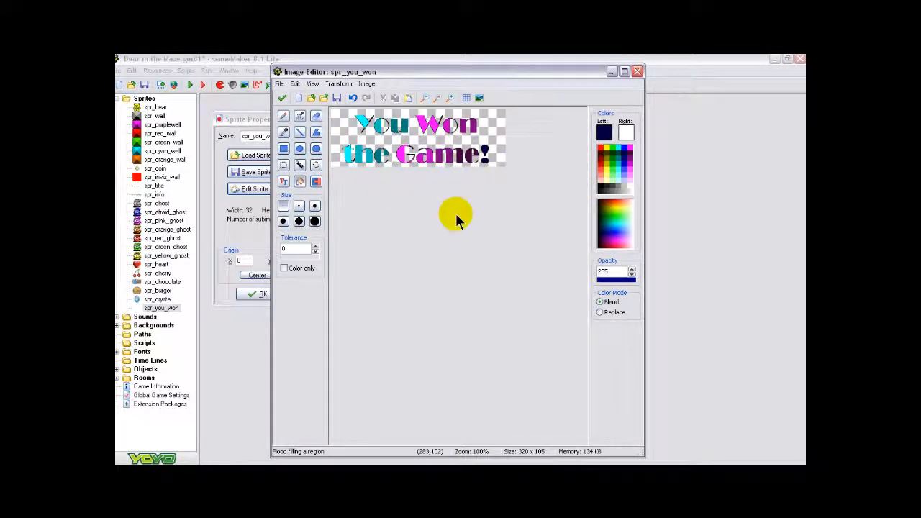
click(282, 99)
click(287, 107)
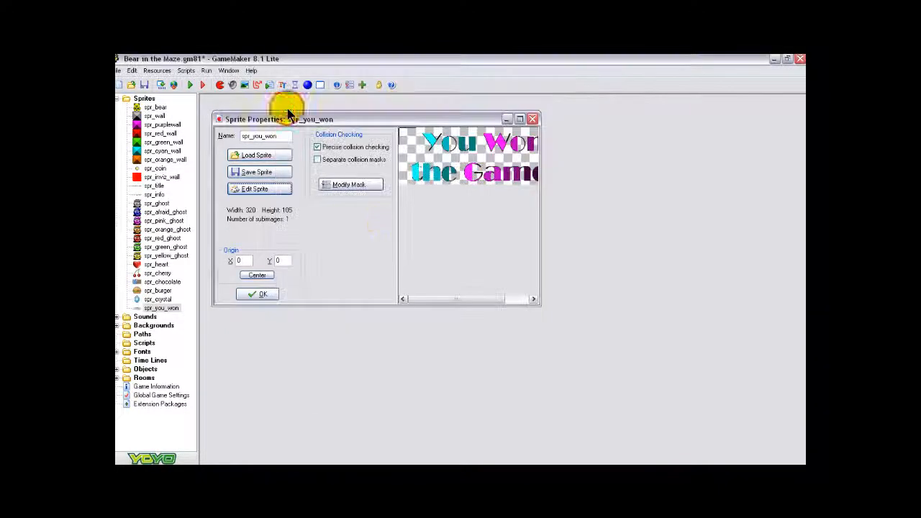
click(262, 295)
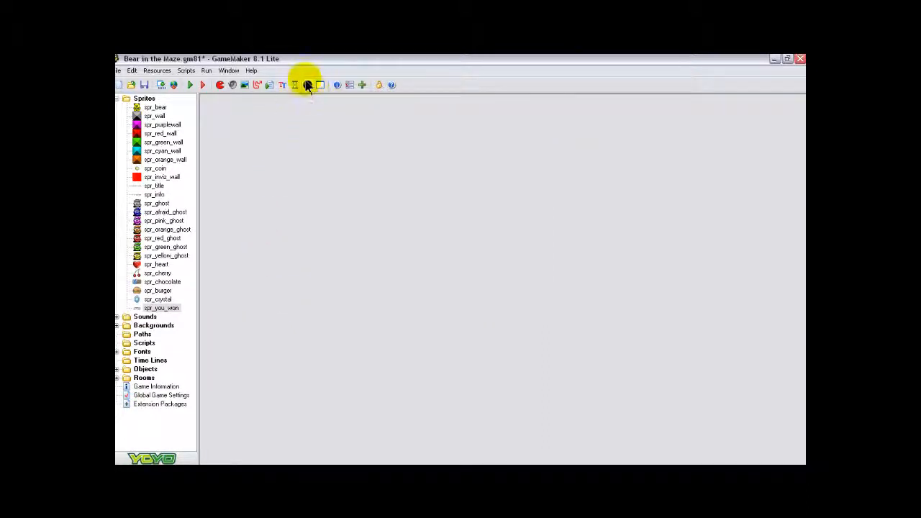
- Create an object named obj_you_won, assign it the sprite spr_you_won, and confirm its properties
click(308, 85)
key(BackSpace)
key(BackSpace)
key(BackSpace)
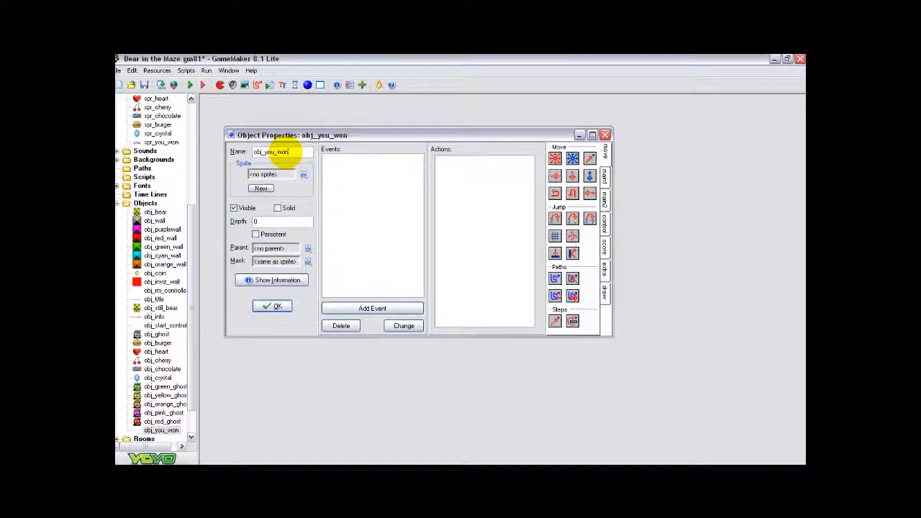
click(303, 174)
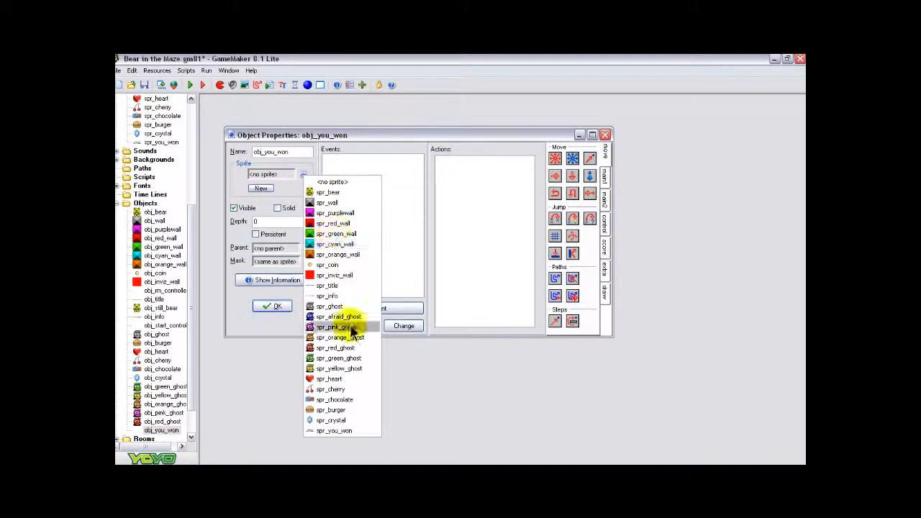
click(346, 434)
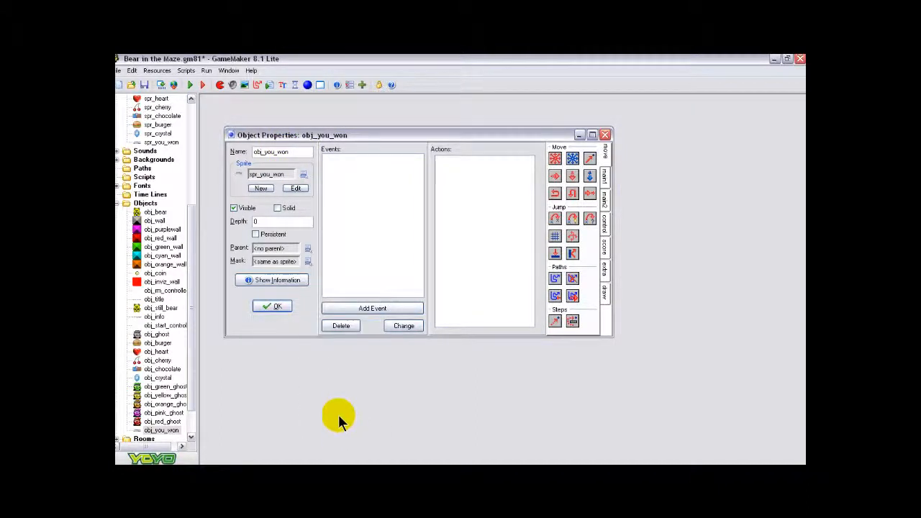
click(276, 307)
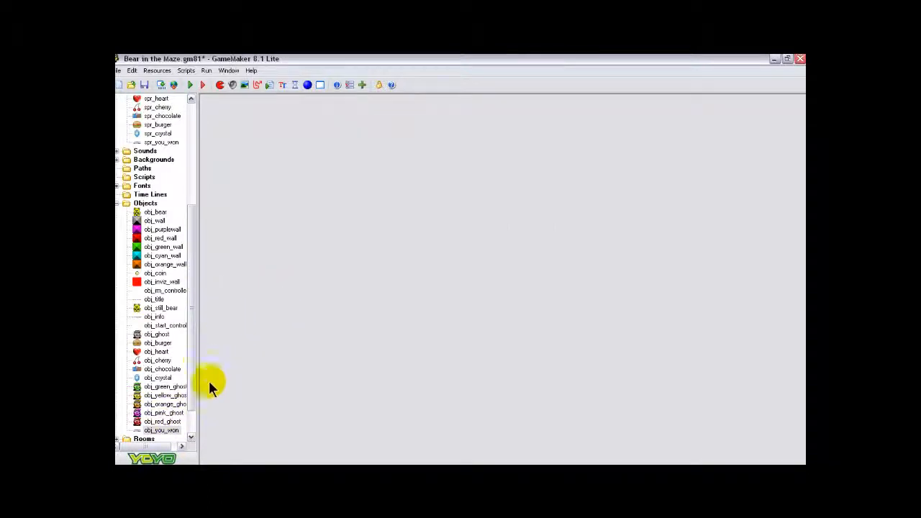
- Create a new room and enlarge its properties window to show the whole room area
scroll(185, 380, down, 2)
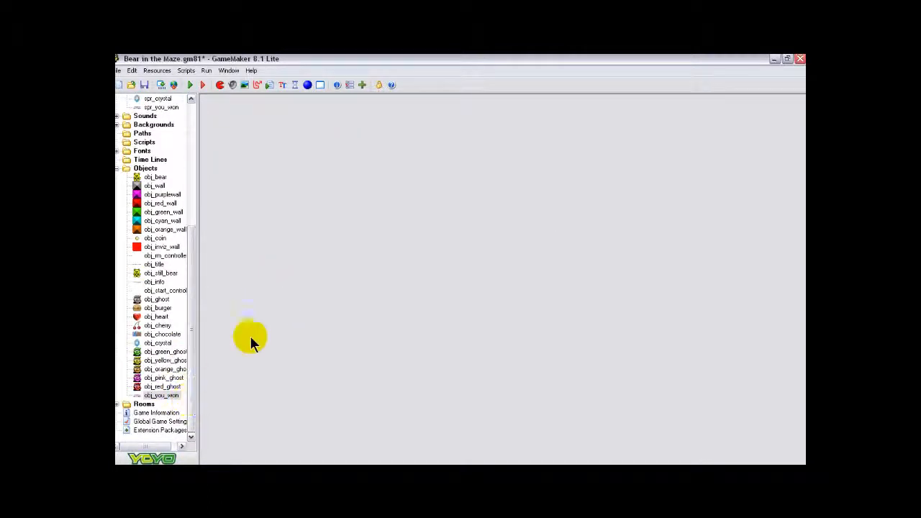
click(320, 86)
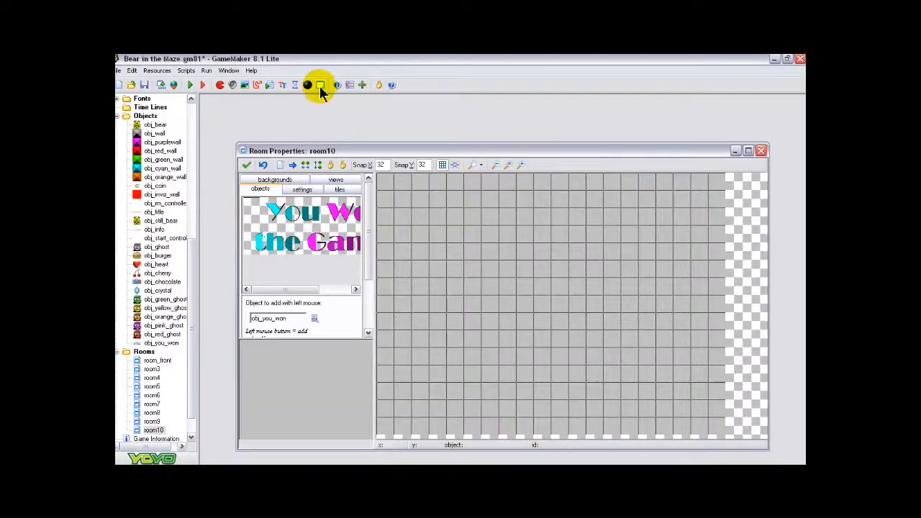
drag(434, 151, 413, 105)
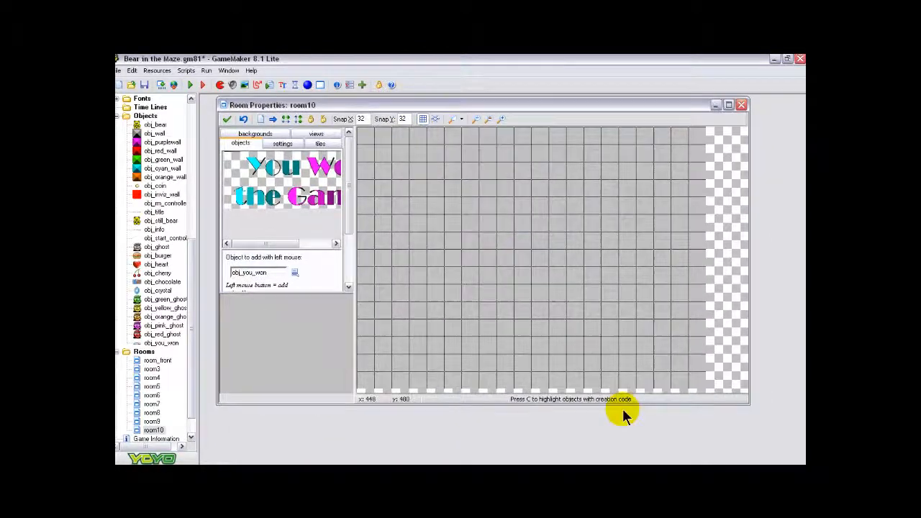
drag(643, 405, 646, 454)
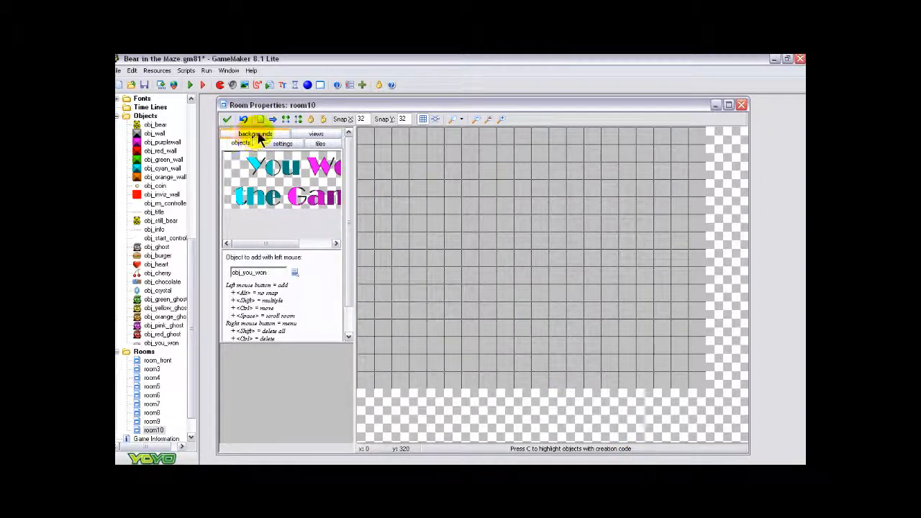
- Set the new room's background color to bright blue
click(256, 134)
click(292, 171)
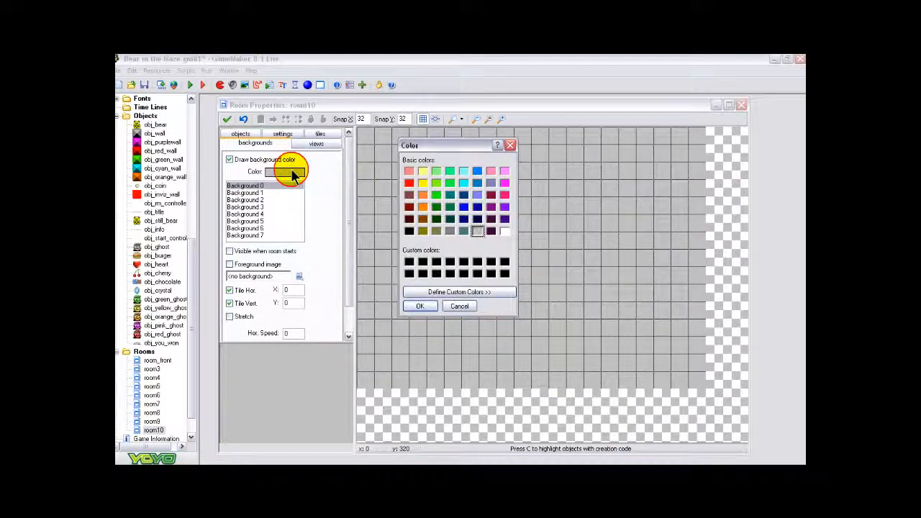
click(464, 208)
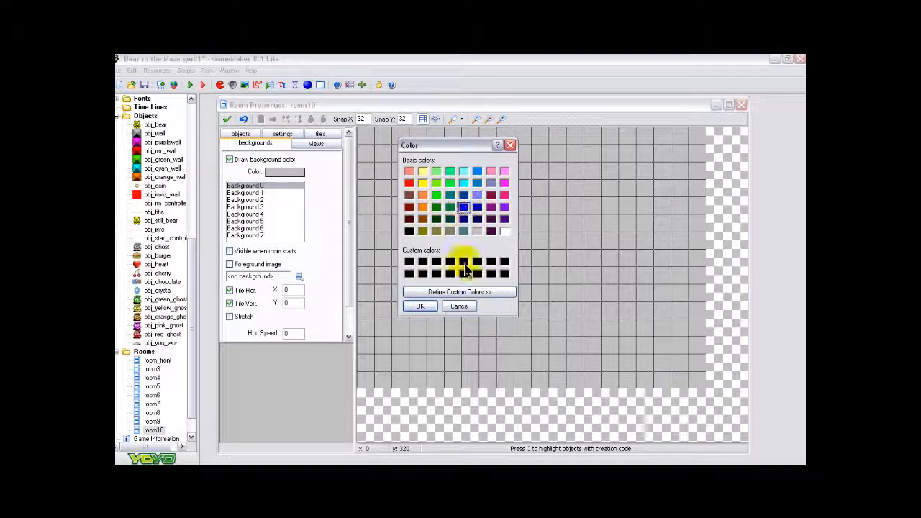
click(420, 306)
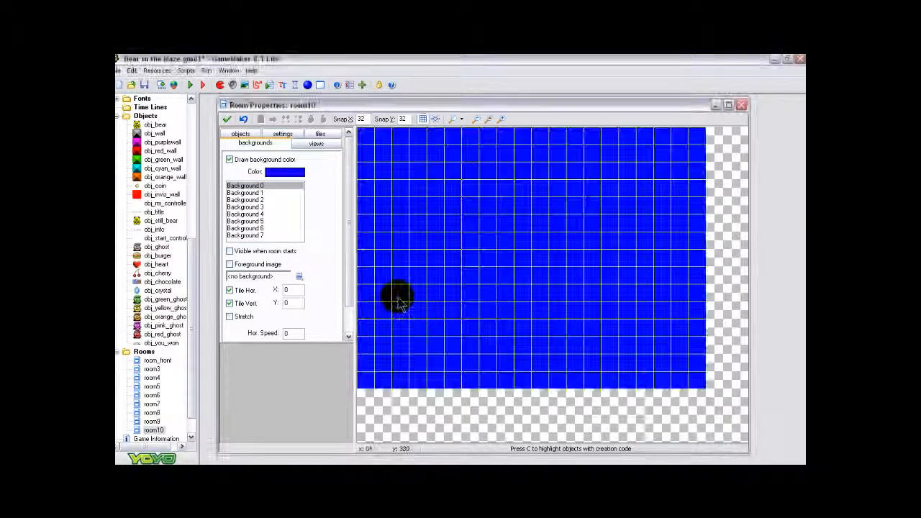
- Place obj_you_won in the upper middle of the blue room, and accept the room with the grid hidden
click(240, 134)
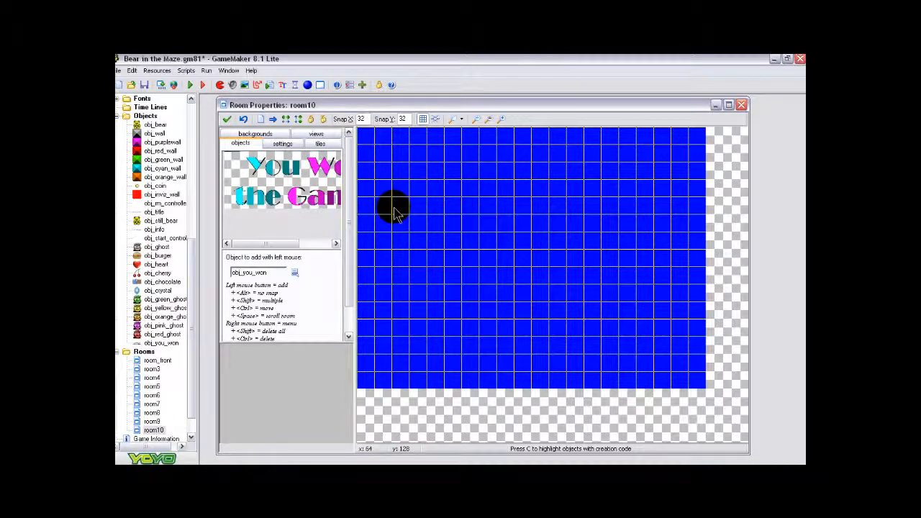
click(452, 208)
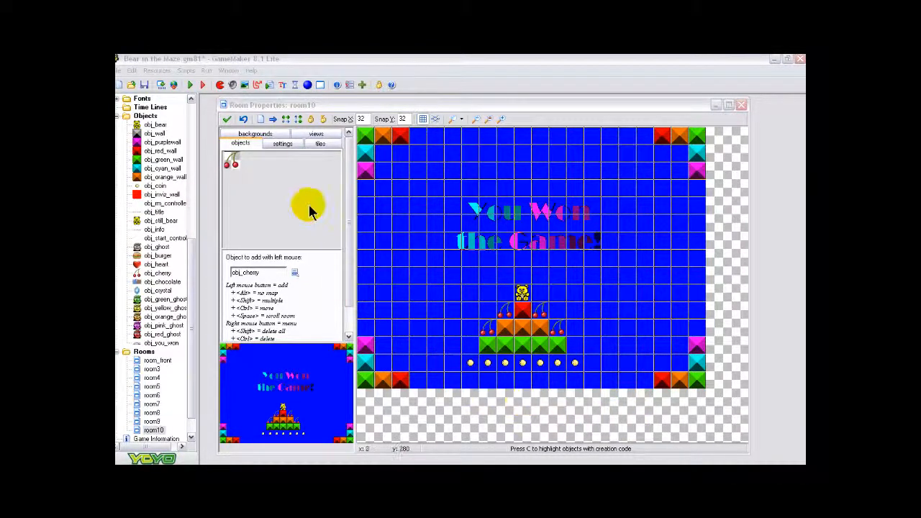
click(424, 120)
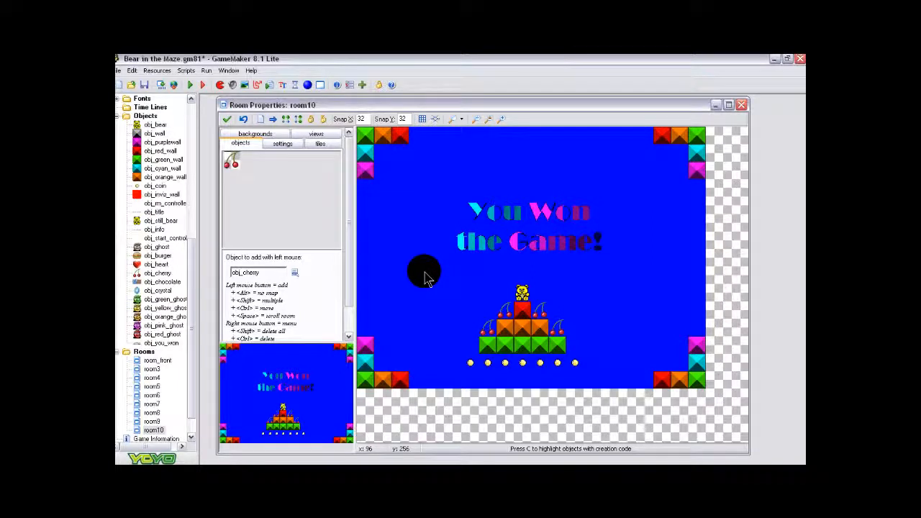
click(226, 121)
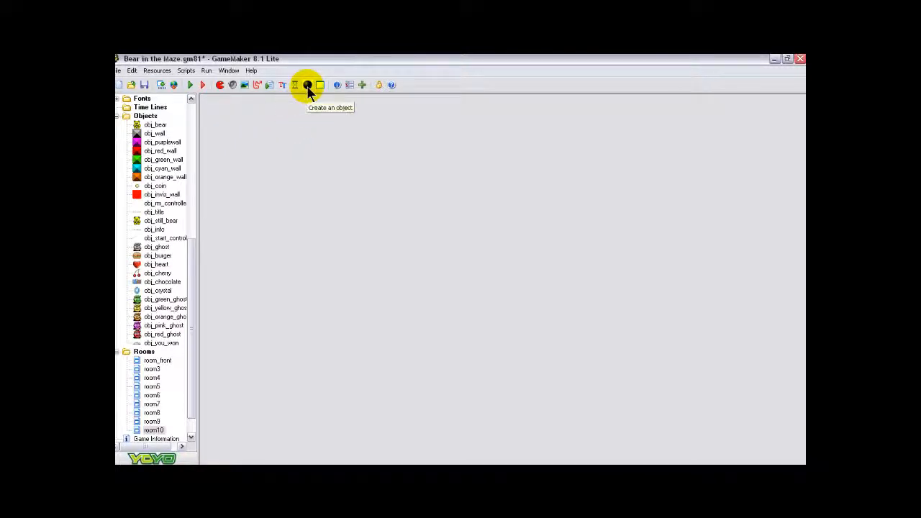
- Create a new object named obj_final without a sprite
click(308, 85)
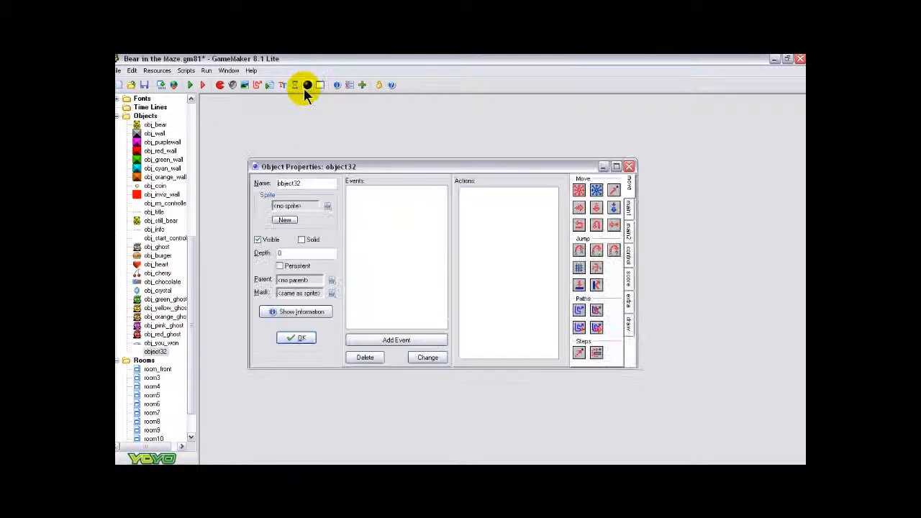
click(308, 184)
key(BackSpace)
key(BackSpace)
key(BackSpace)
key(BackSpace)
key(BackSpace)
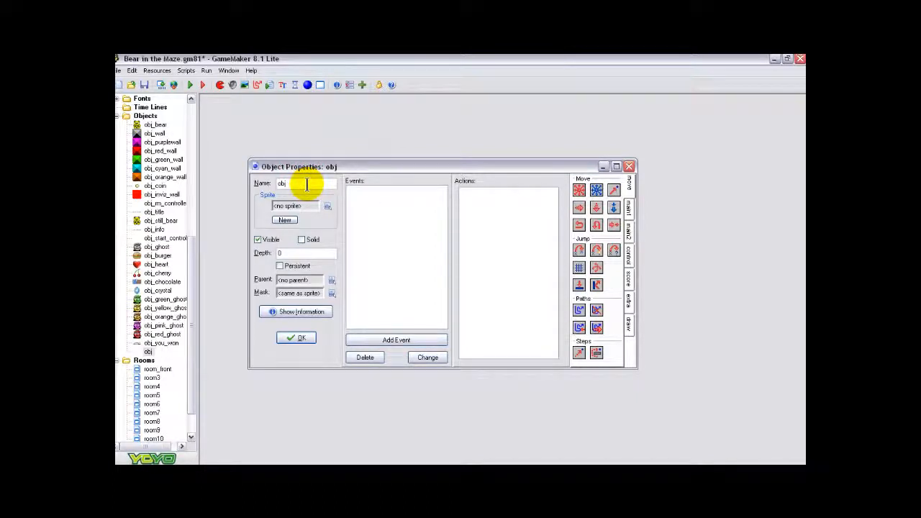
text(_final)
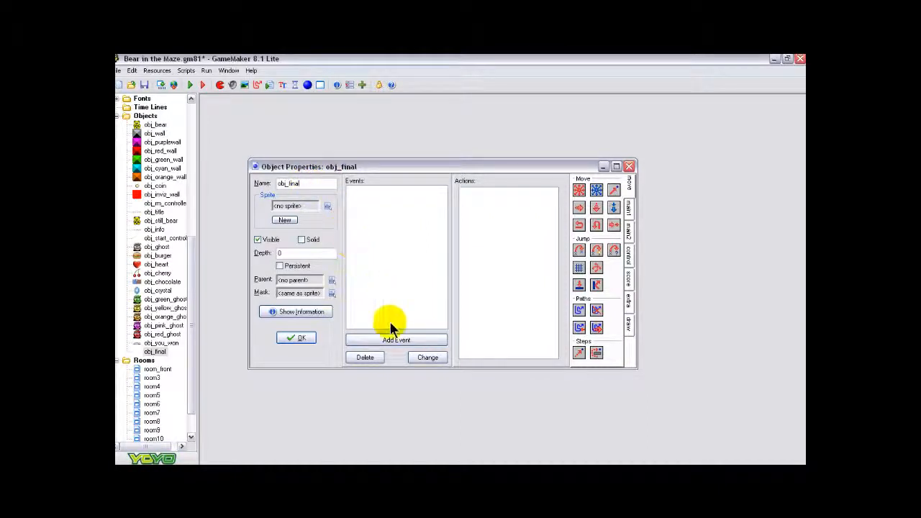
- Add a Create event to obj_final with a Set Alarm action that sets Alarm 0 to 90 steps
click(390, 340)
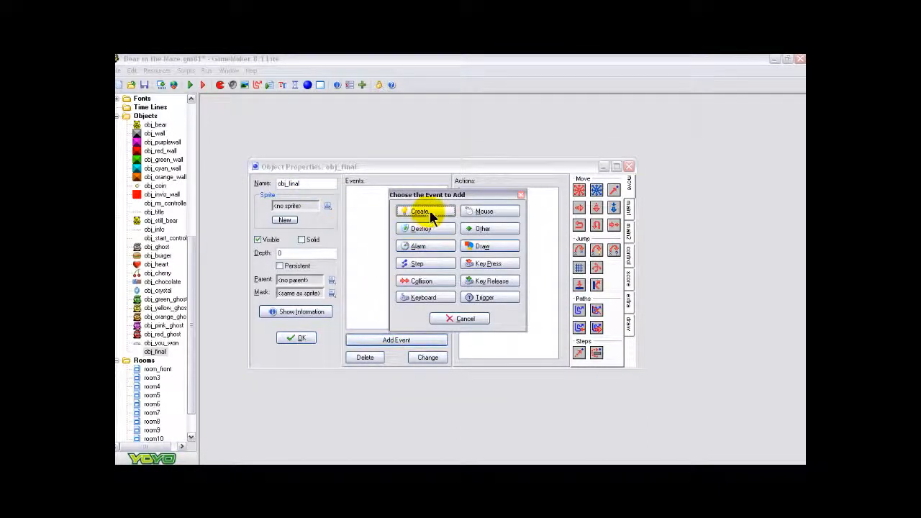
click(423, 210)
click(628, 208)
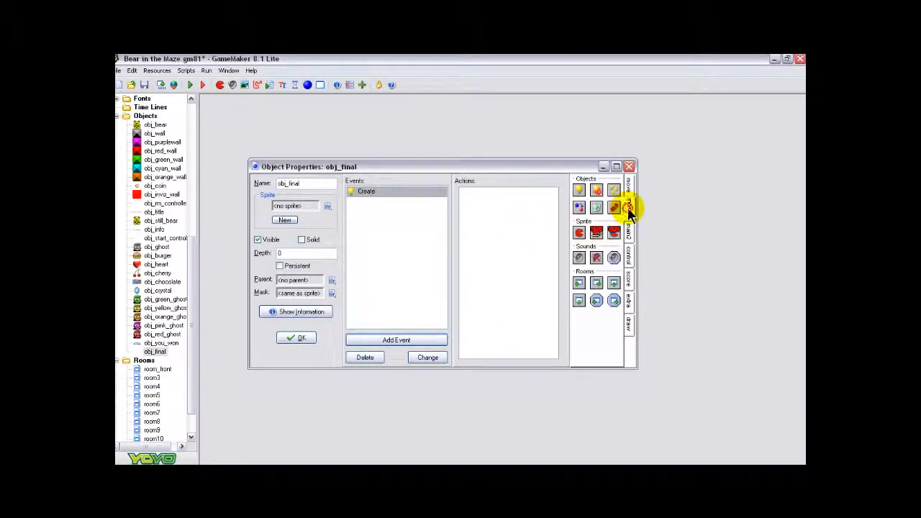
click(630, 230)
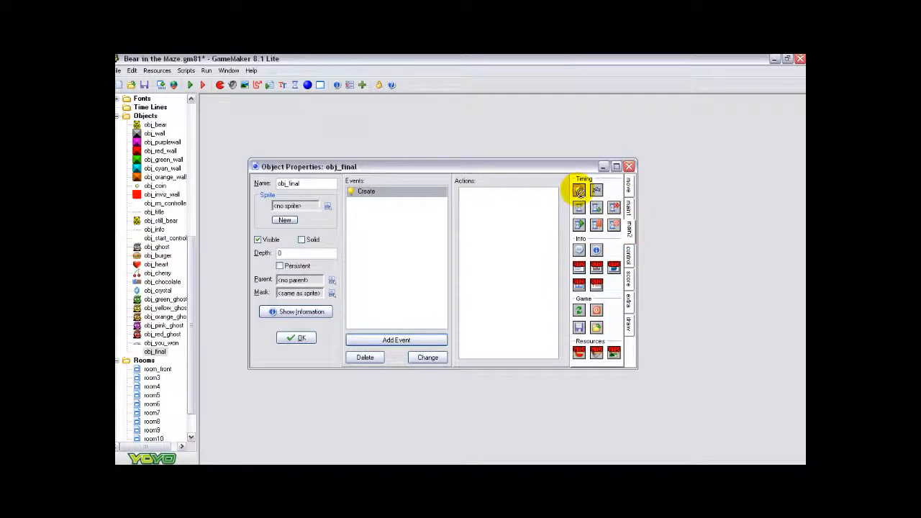
drag(511, 213, 497, 203)
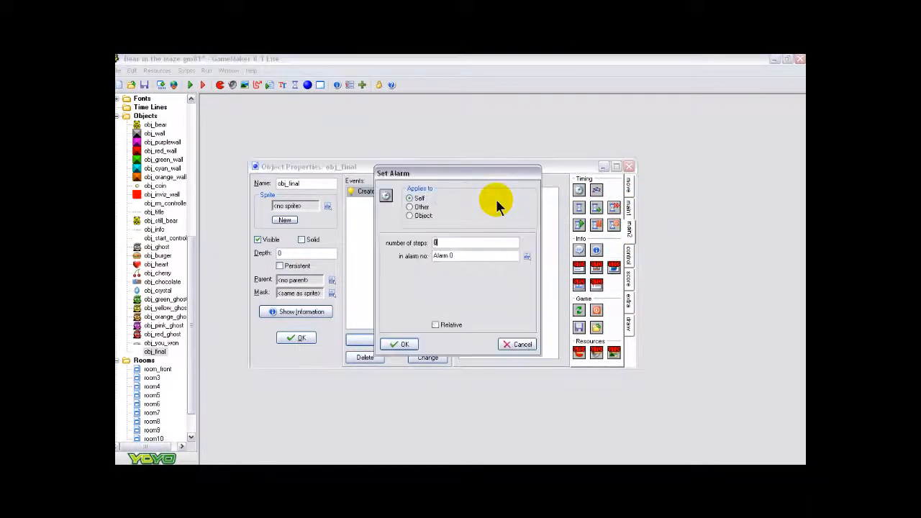
key(BackSpace)
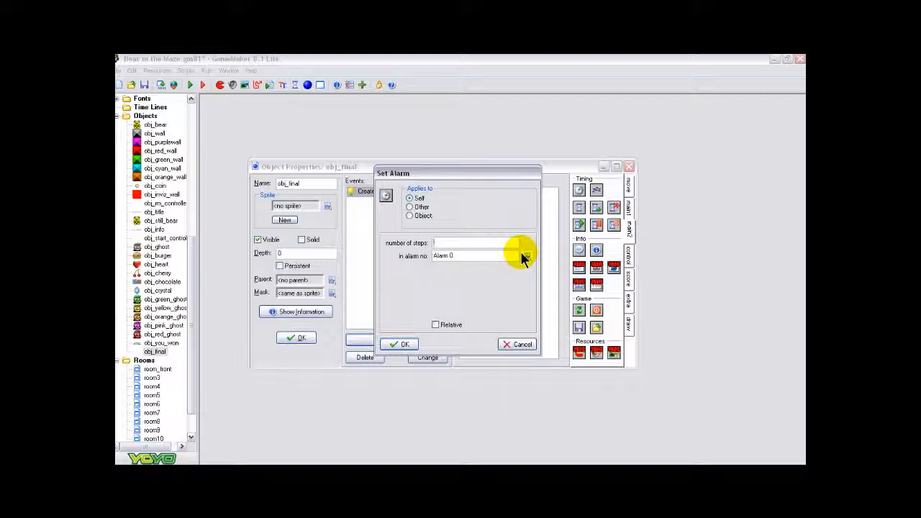
text(50)
click(398, 344)
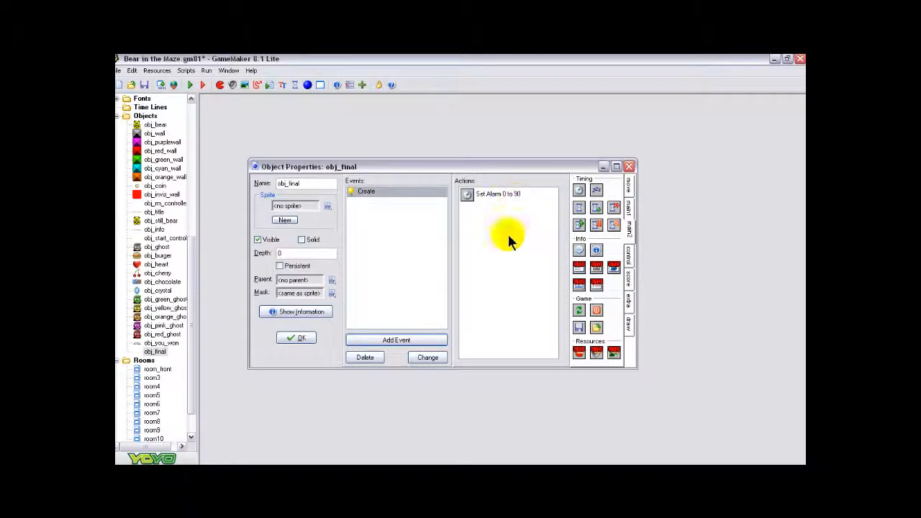
- Add an Alarm 0 event to obj_final with a Play Sound action that plays snd_clap without looping
click(403, 339)
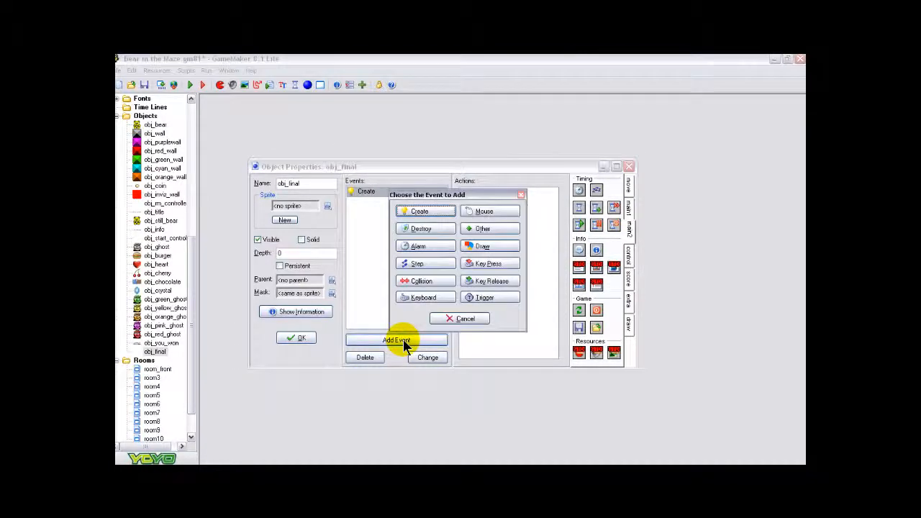
click(418, 246)
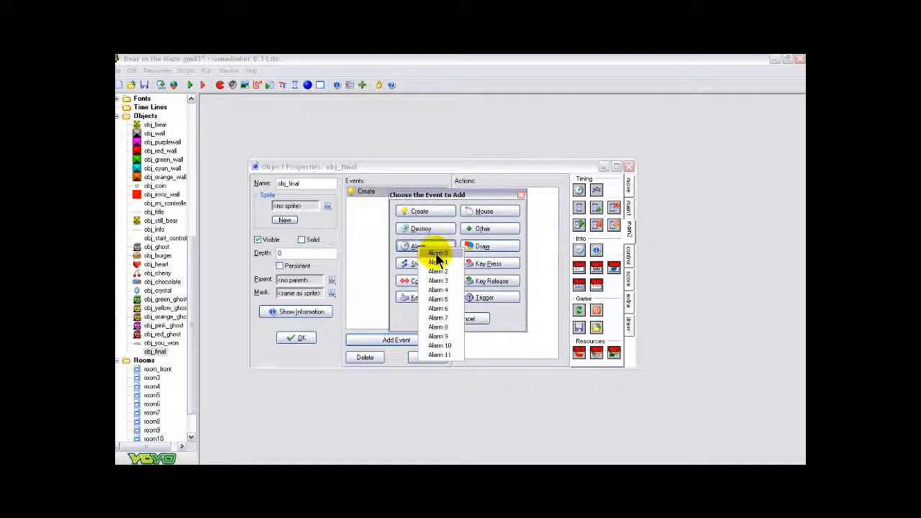
click(437, 254)
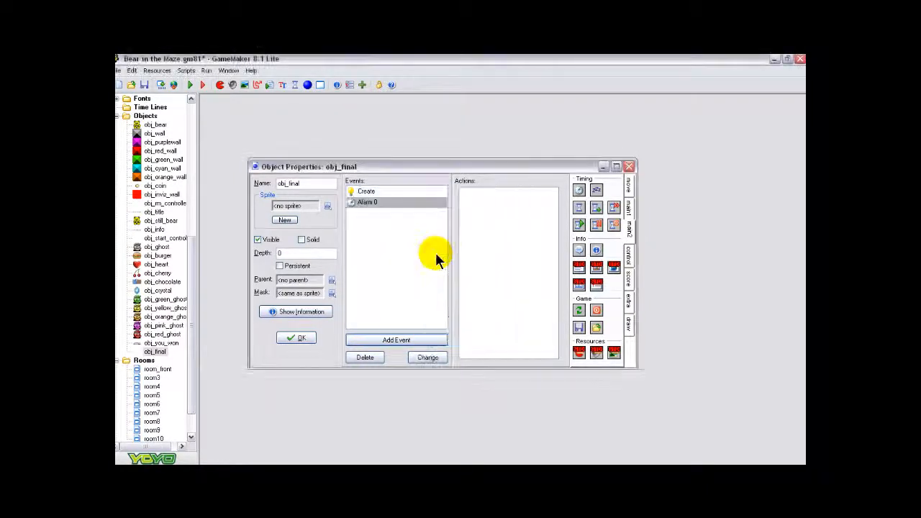
click(629, 208)
drag(547, 248, 503, 216)
click(527, 243)
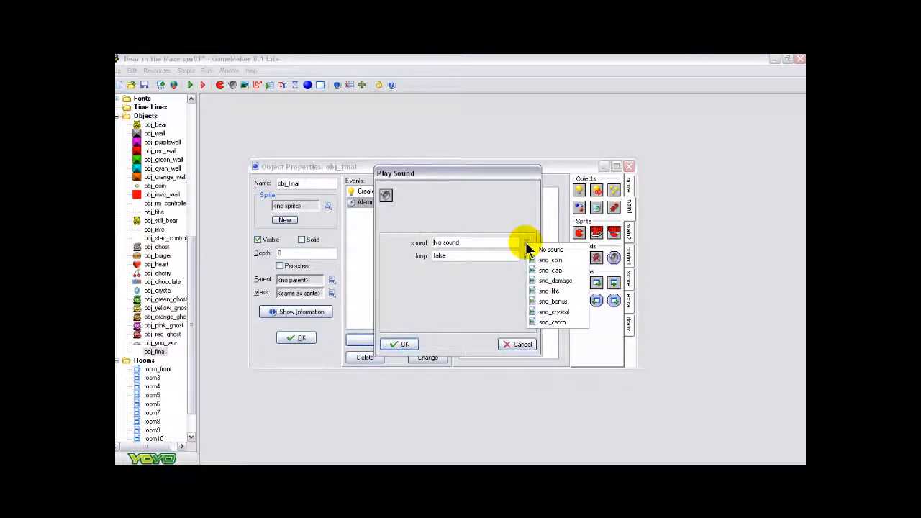
click(552, 270)
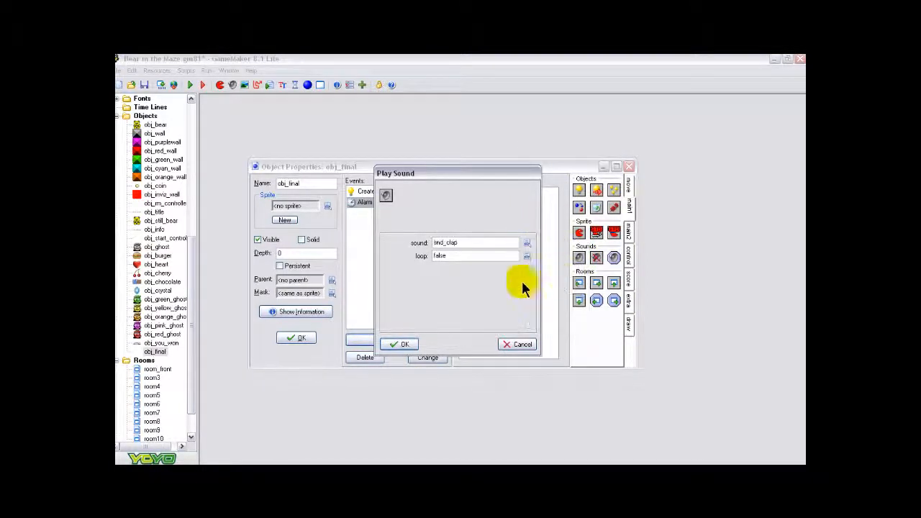
click(407, 344)
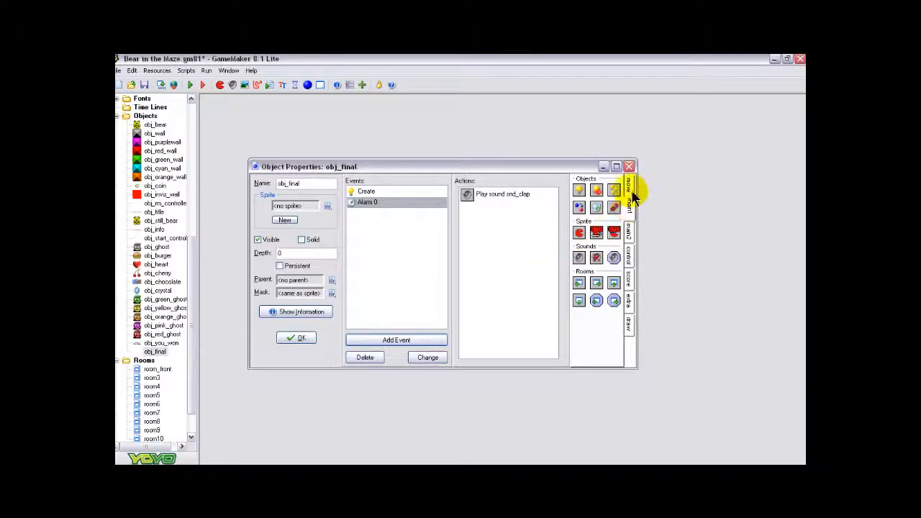
- Add a Show Highscore action with default settings and a Restart Game action after the sound in obj_final's Alarm 0 event
click(628, 233)
click(628, 279)
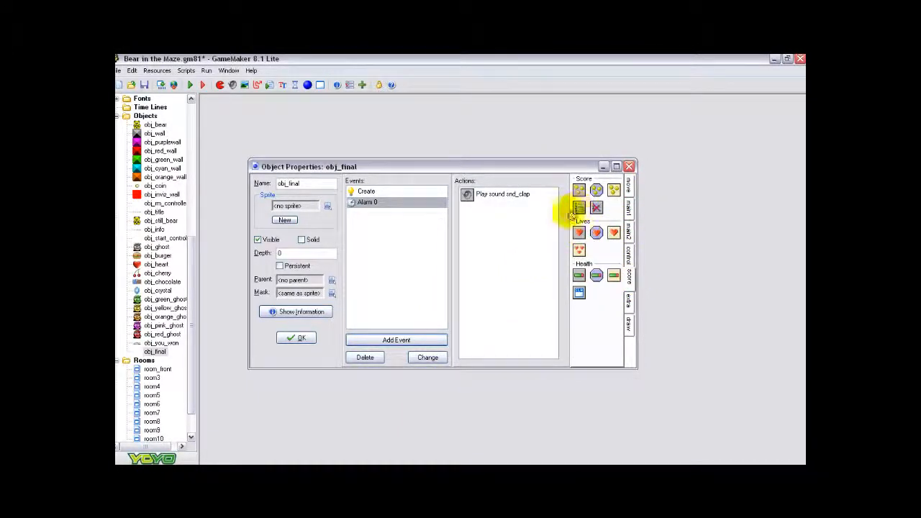
drag(486, 221, 470, 213)
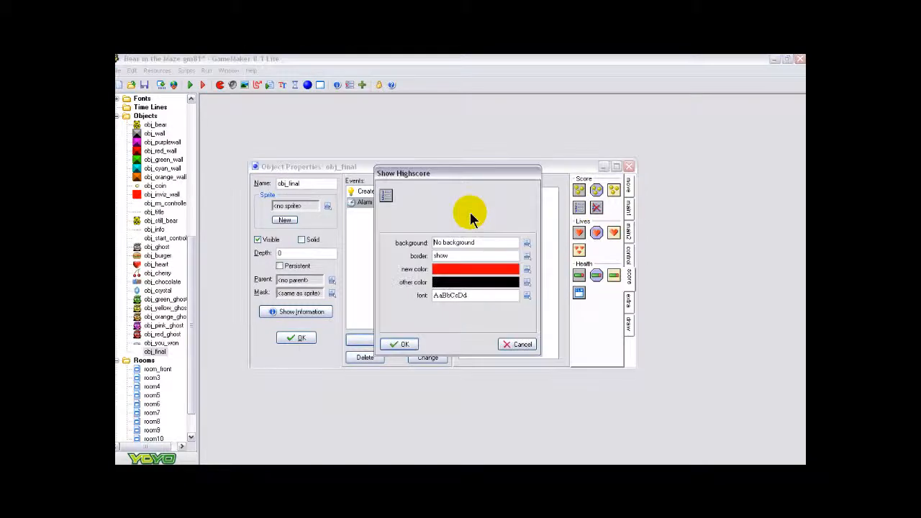
click(401, 345)
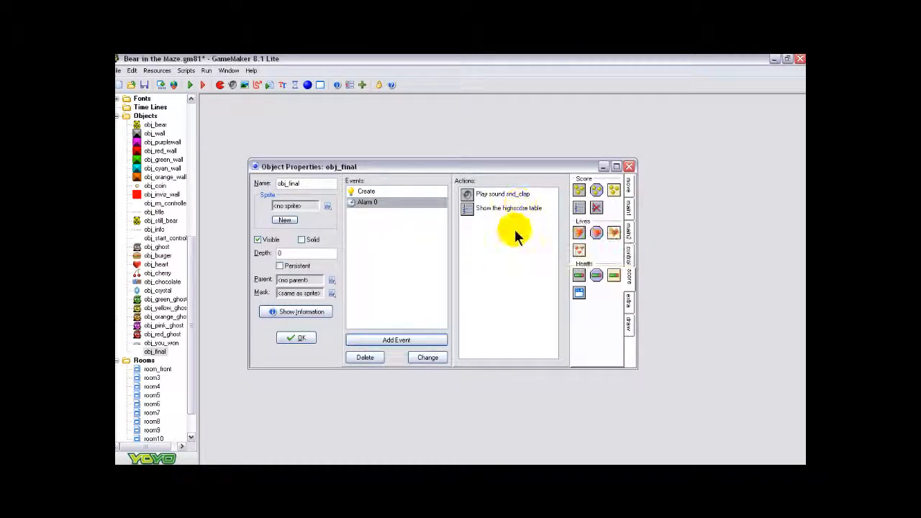
click(630, 231)
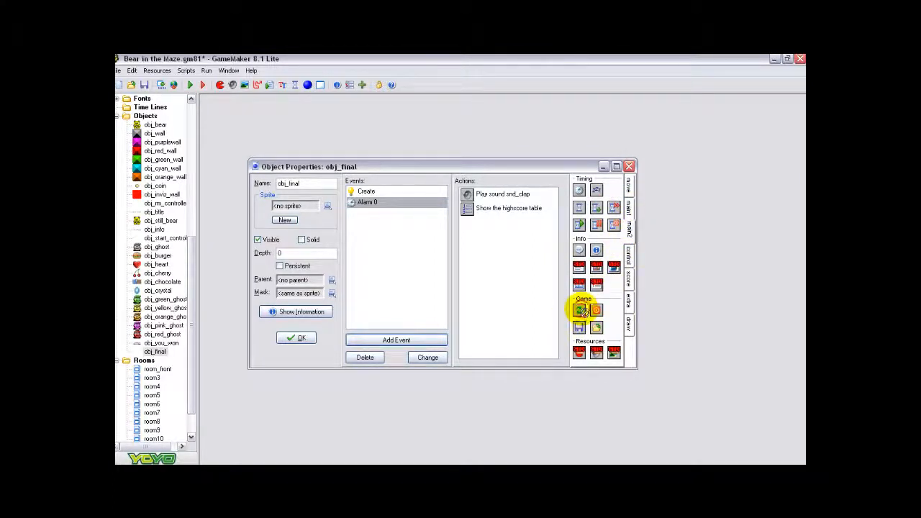
drag(471, 230, 470, 228)
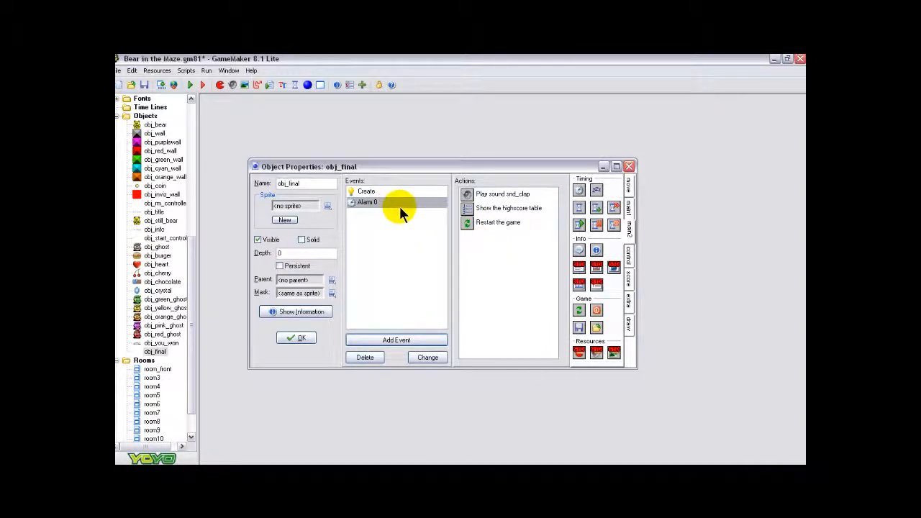
- Set the highscore table's background to back_hiscore, its new color to pink-red and its other color to cyan
double_click(502, 208)
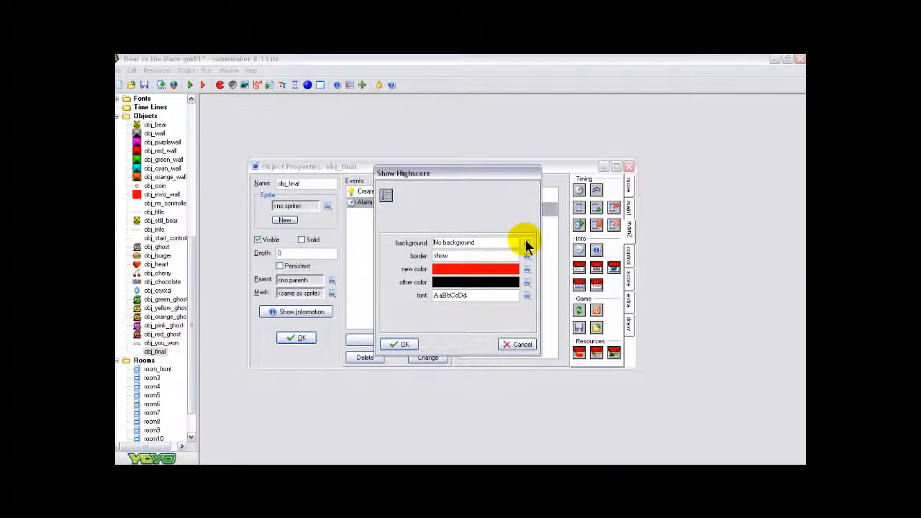
click(528, 243)
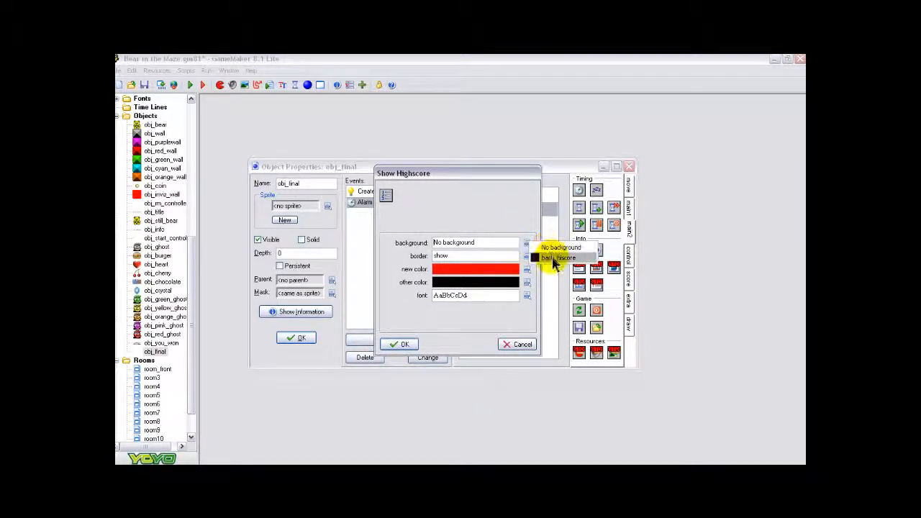
click(551, 258)
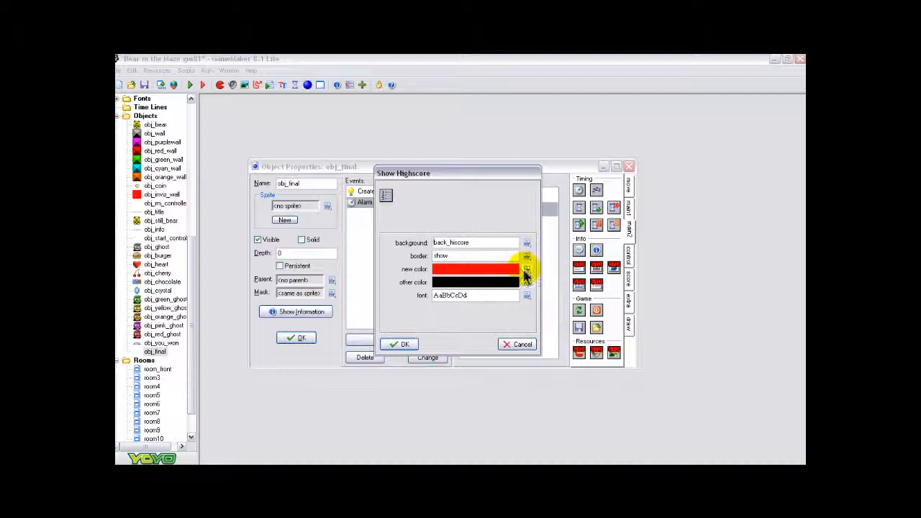
click(526, 270)
click(505, 194)
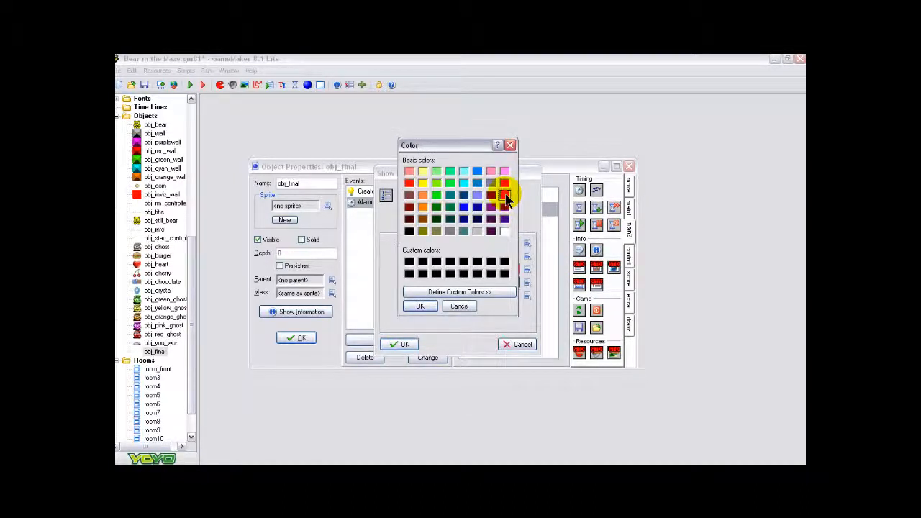
click(420, 306)
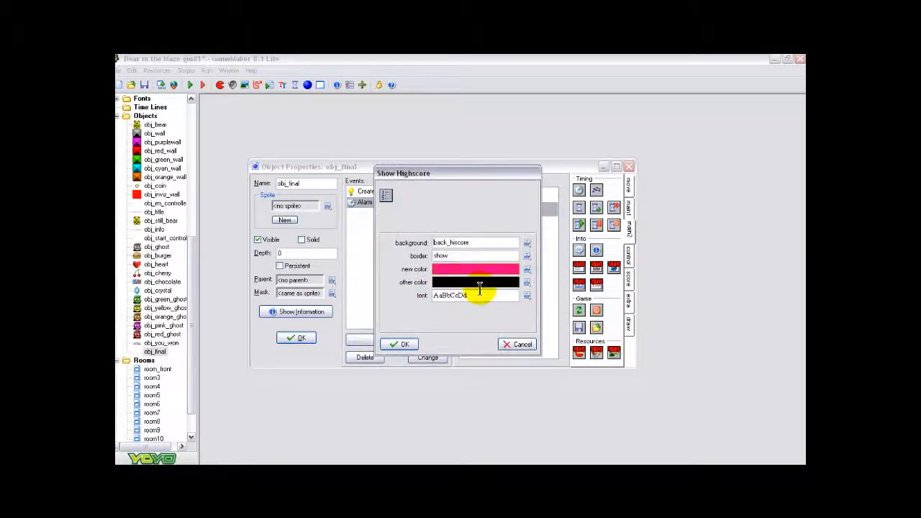
click(526, 282)
click(464, 183)
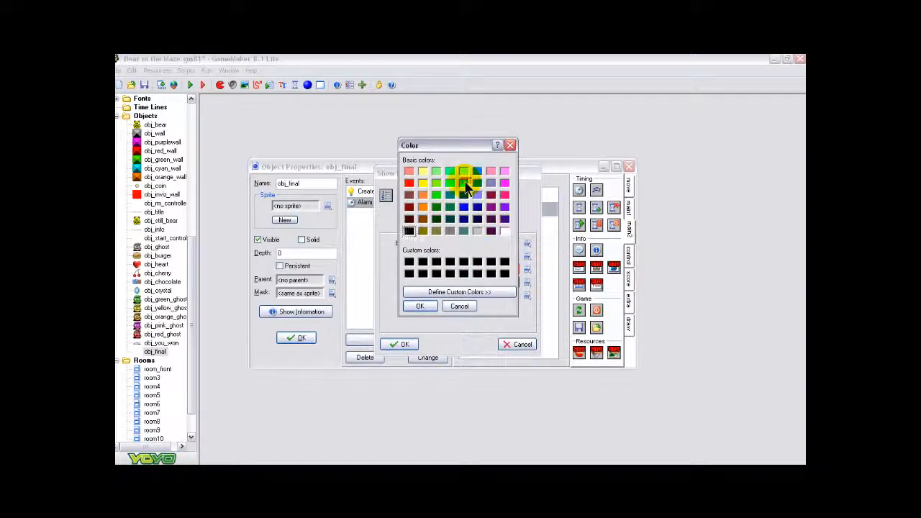
click(422, 306)
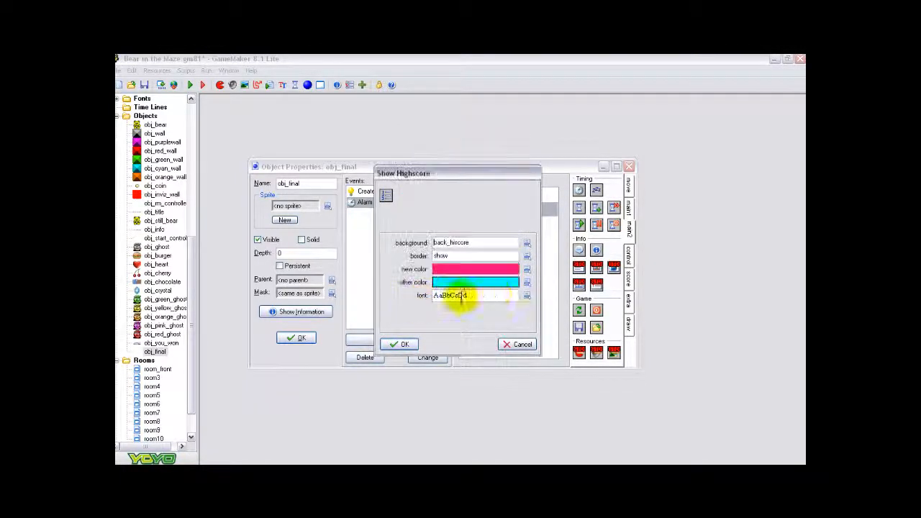
- Set the highscore table's font to Broadway Regular, size 14, and accept the action and the obj_final properties
click(527, 297)
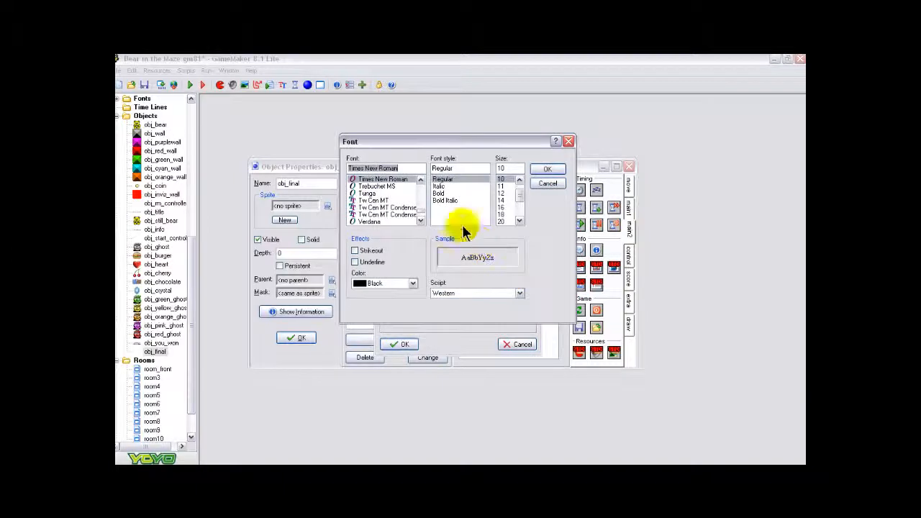
scroll(422, 206, up, 6)
scroll(422, 204, up, 10)
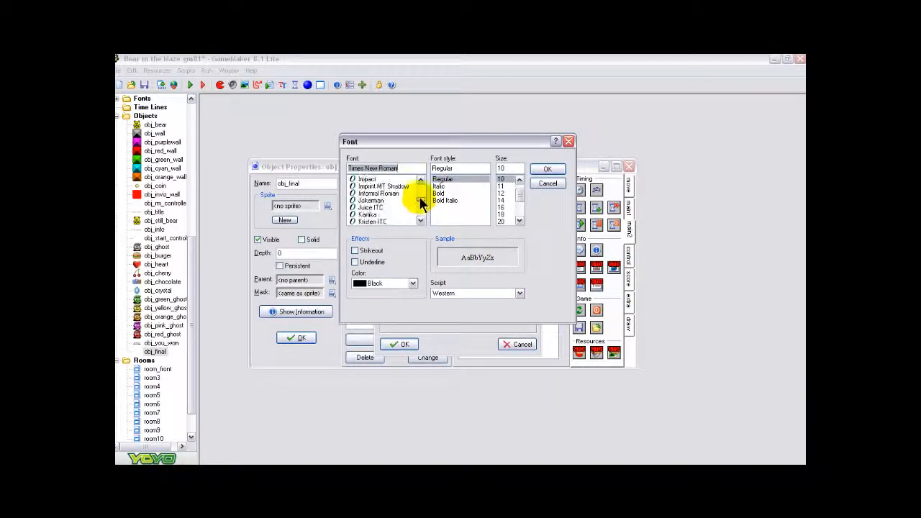
scroll(422, 196, up, 6)
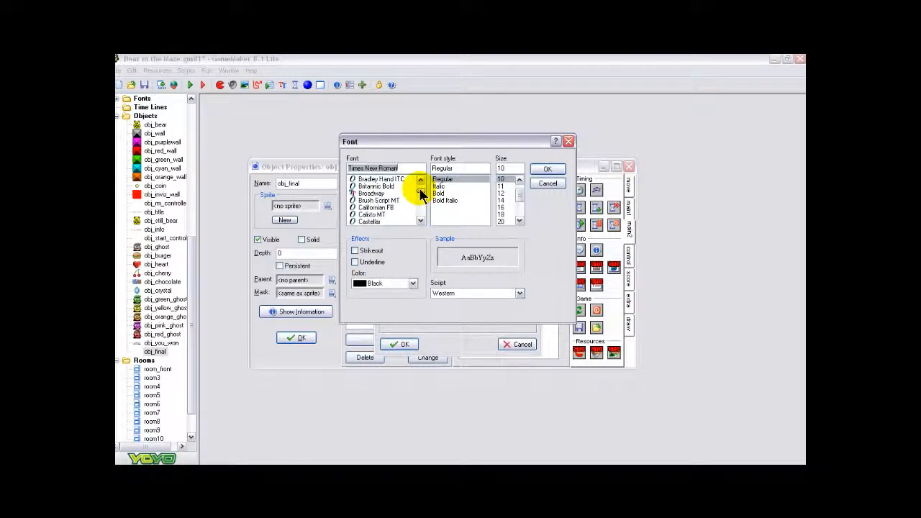
scroll(421, 193, up, 4)
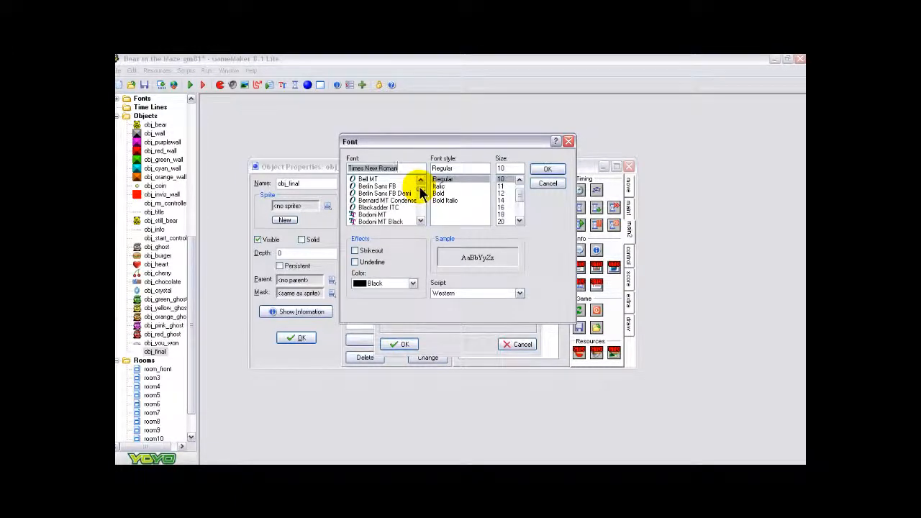
scroll(417, 188, down, 4)
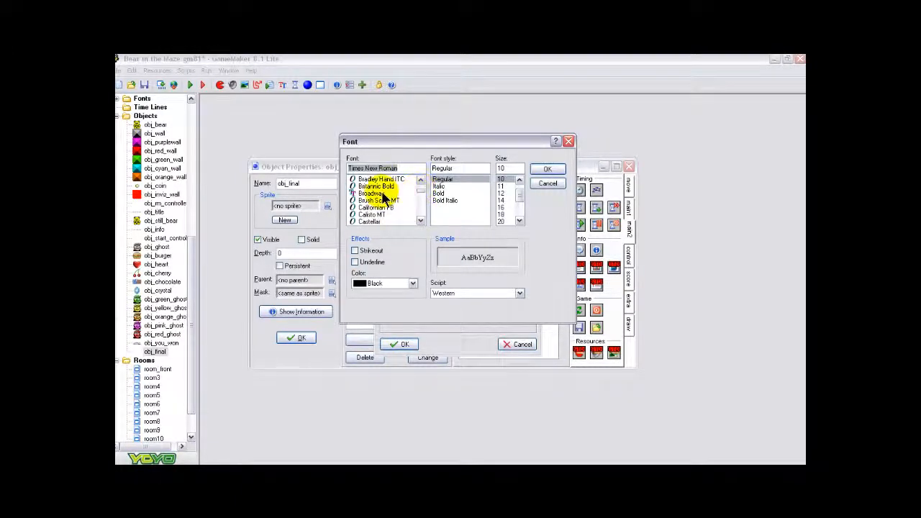
click(378, 194)
click(501, 200)
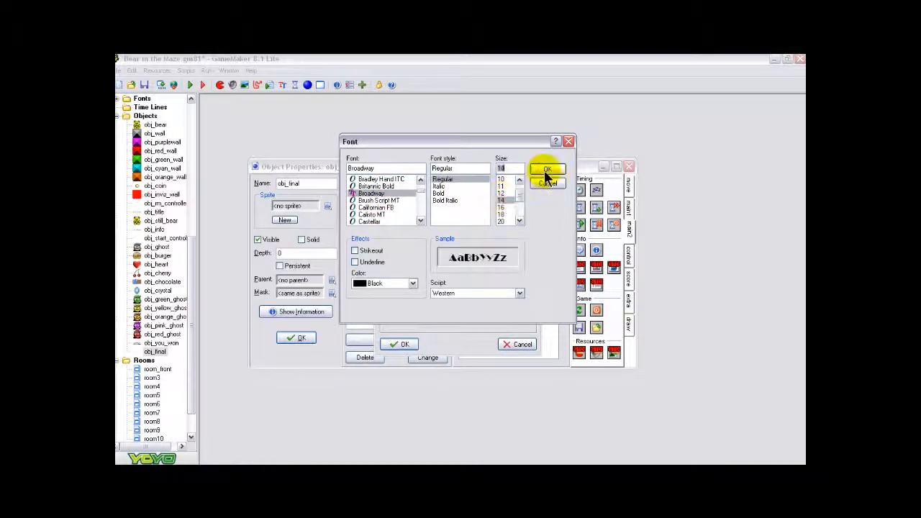
click(547, 173)
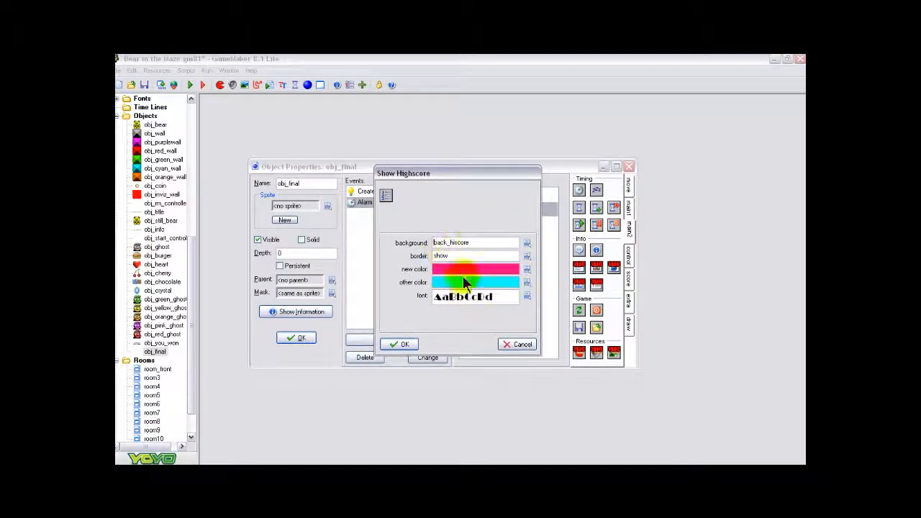
click(402, 343)
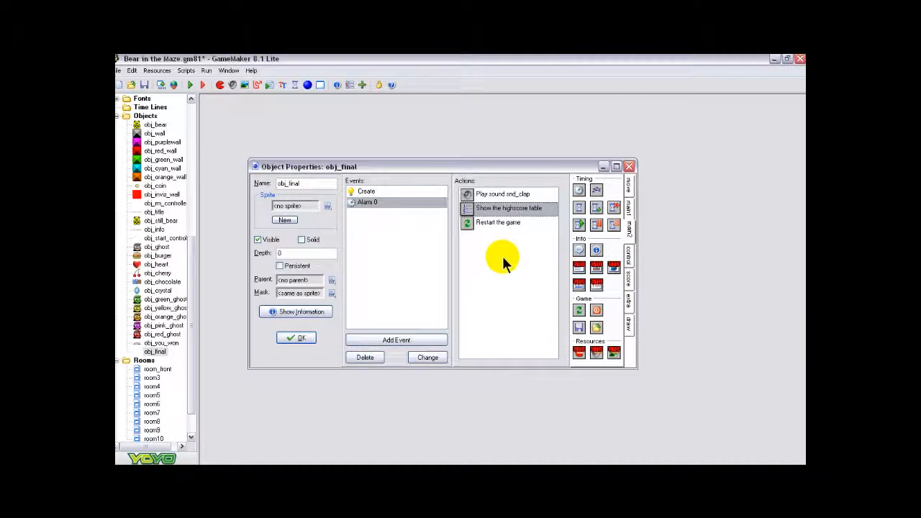
click(299, 339)
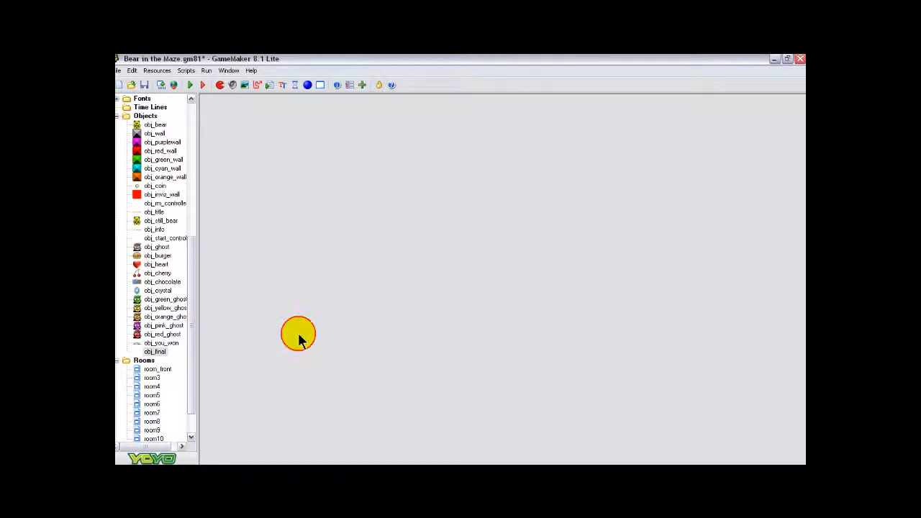
- Place obj_final in room10 at x 32, y 32, just inside the upper-left corner blocks, and accept the room
drag(190, 243, 193, 279)
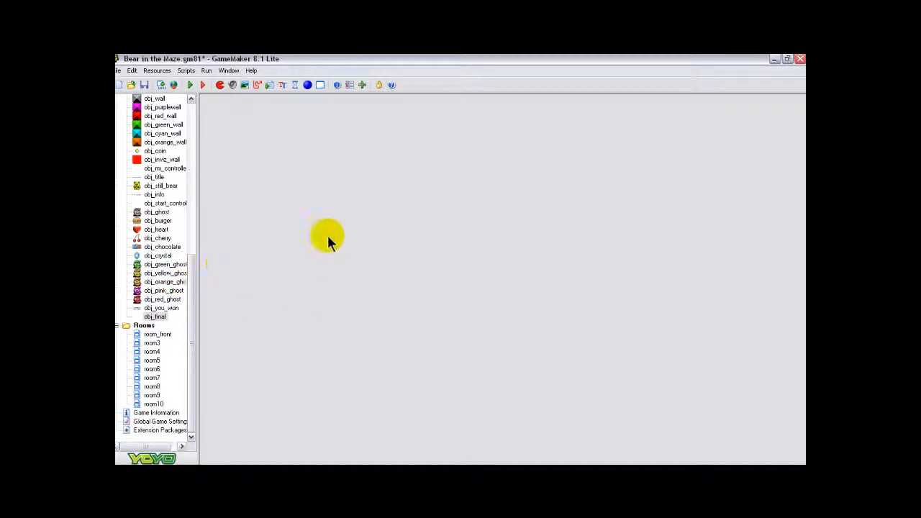
click(151, 404)
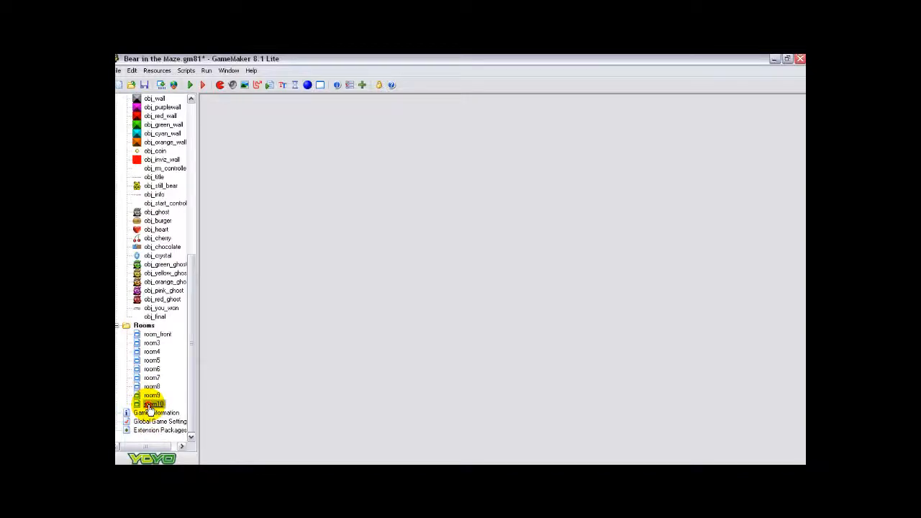
double_click(151, 405)
drag(370, 181, 351, 138)
click(406, 179)
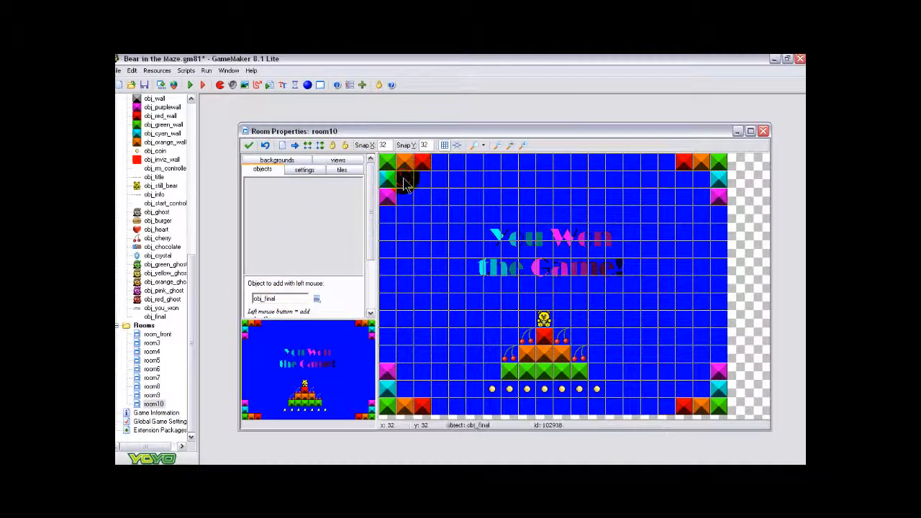
click(247, 147)
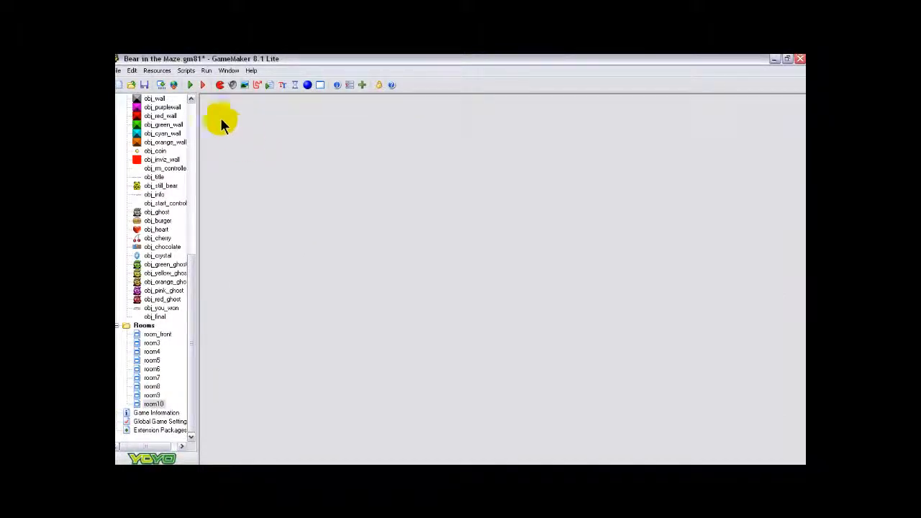
- Test-run the game and skip through all the maze levels to the final room and its highscore table
click(191, 87)
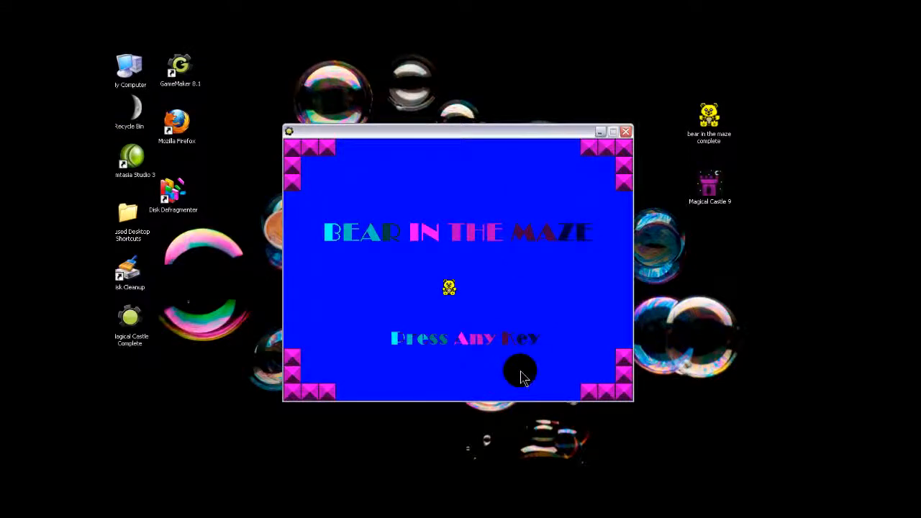
key(Return)
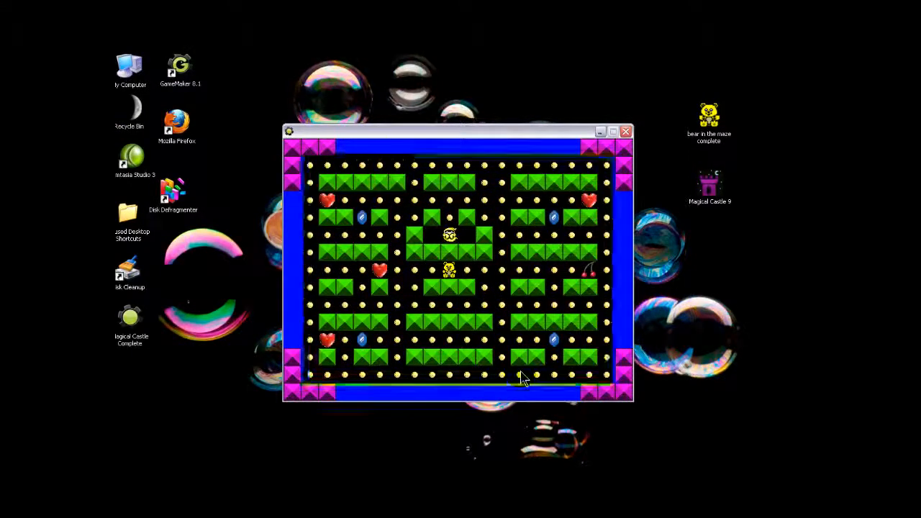
key(n)
key(n)
key(n)
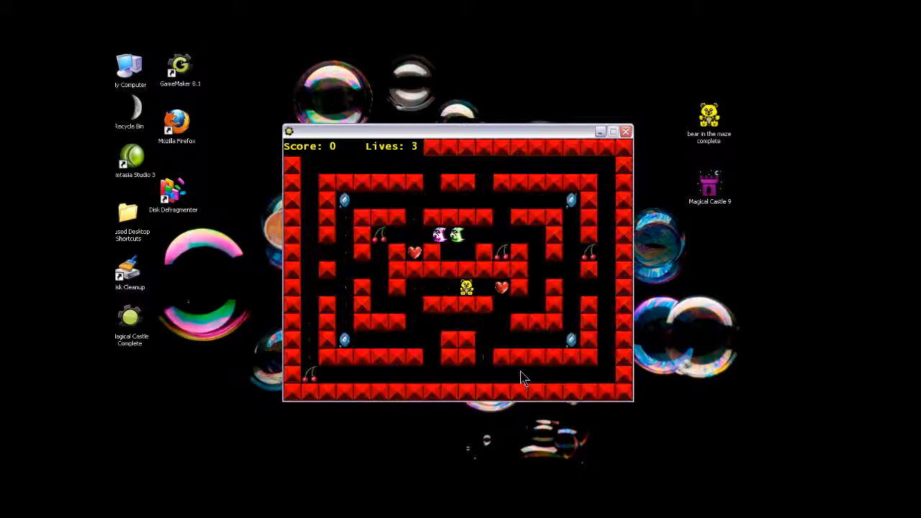
key(n)
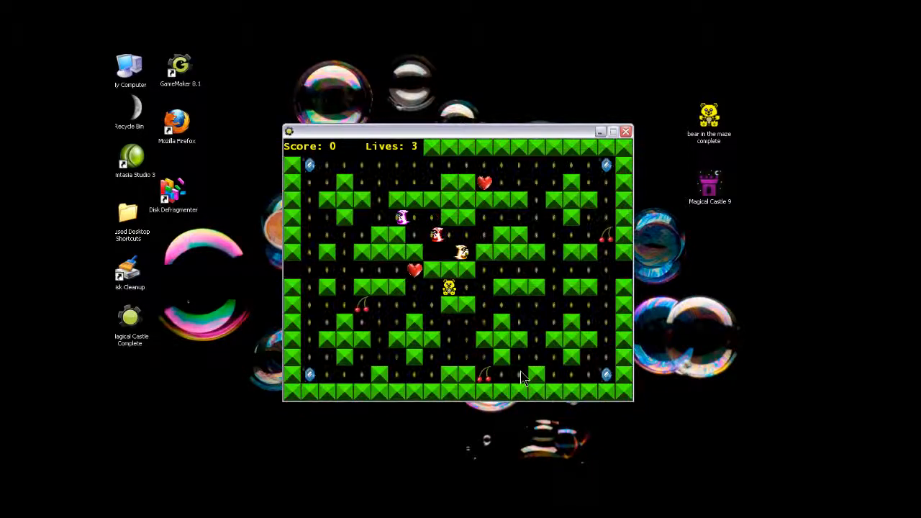
key(n)
key(n)
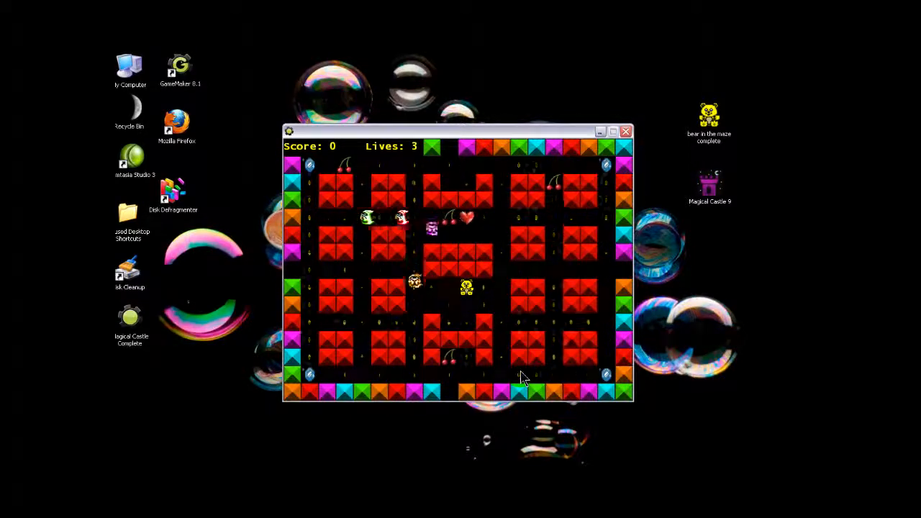
key(n)
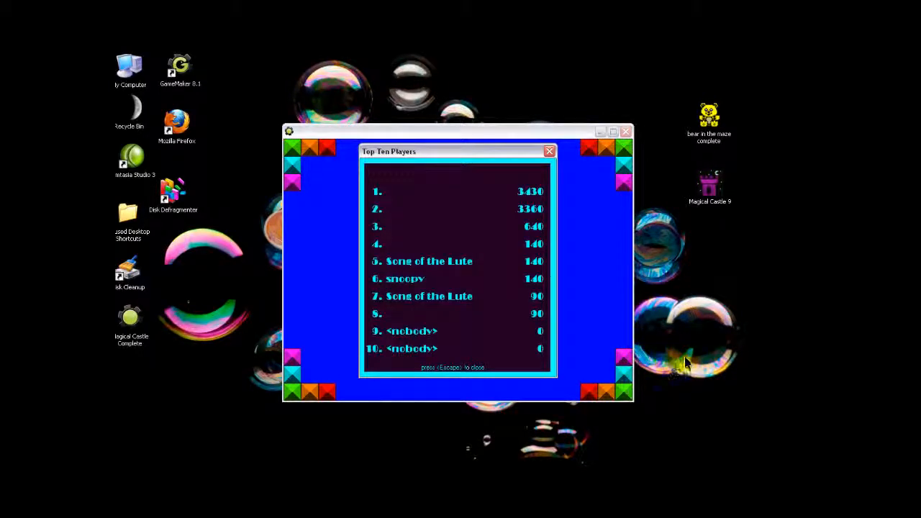
- Dismiss the highscore table, end the test run and save the project
key(Escape)
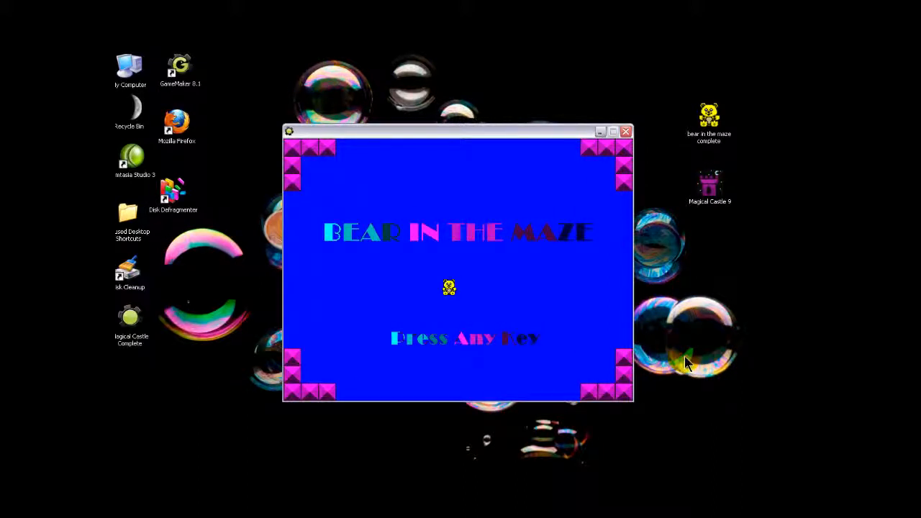
key(Escape)
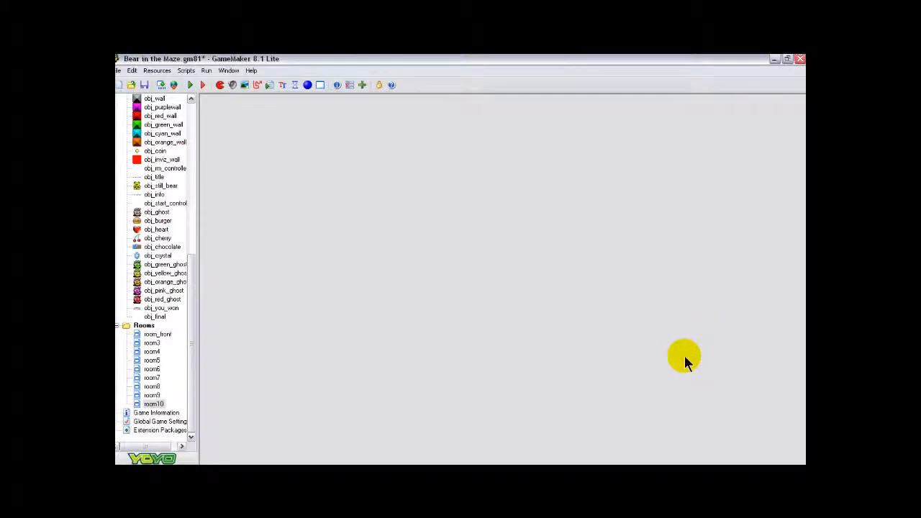
key(ctrl+s)
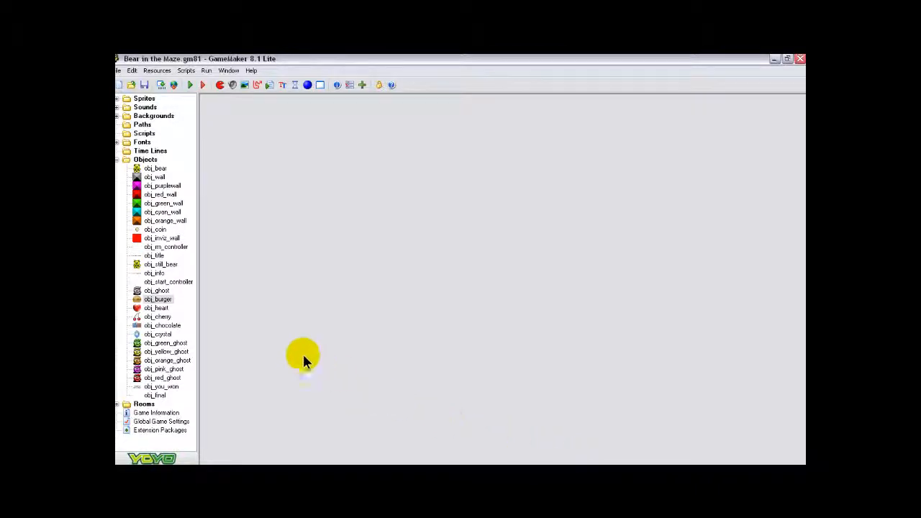
- Open obj_burger's properties and create a new sound loaded with fanfare2 from the Sounds folder in My Documents
double_click(158, 300)
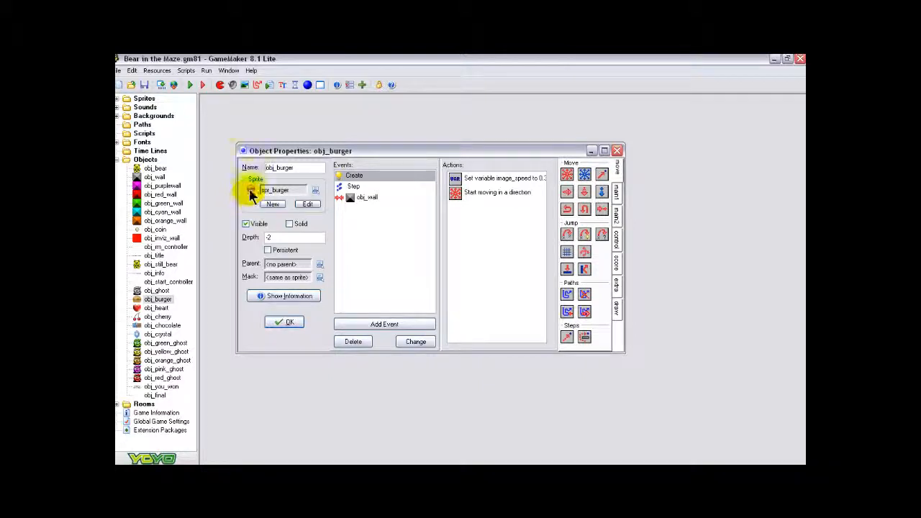
click(232, 85)
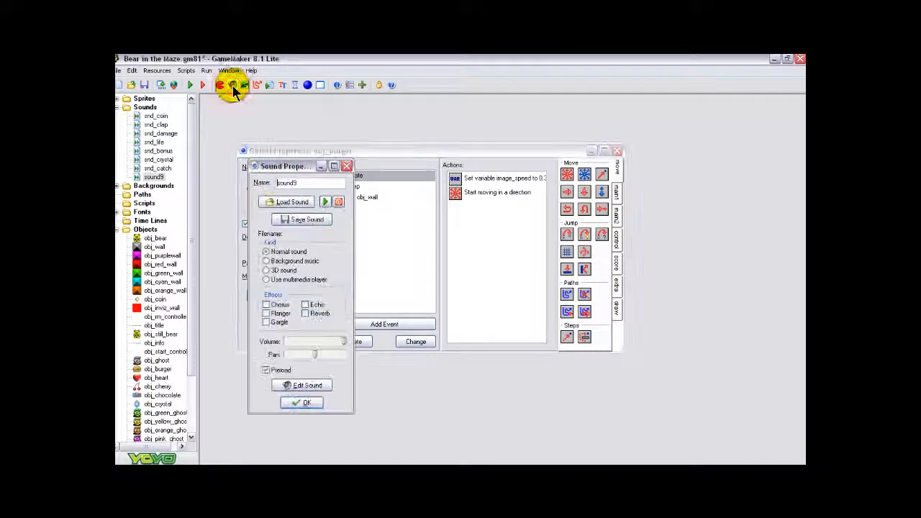
click(290, 202)
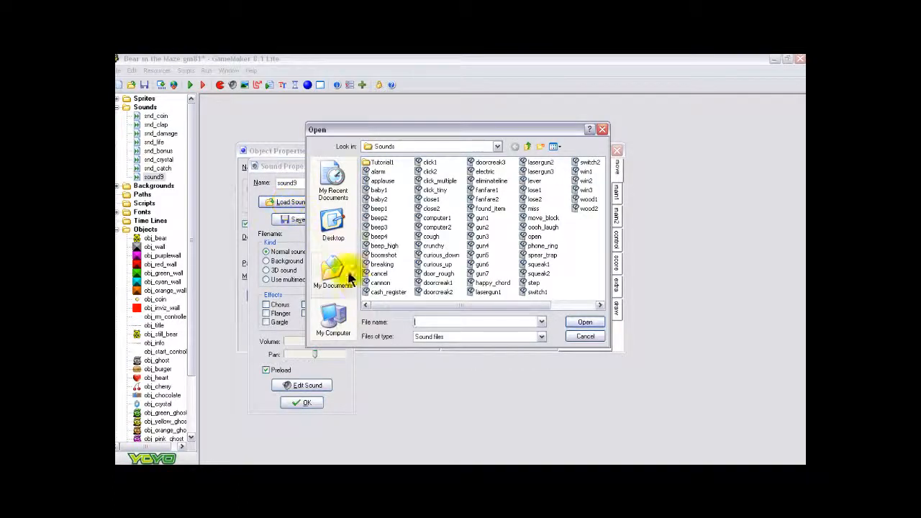
click(333, 270)
click(378, 283)
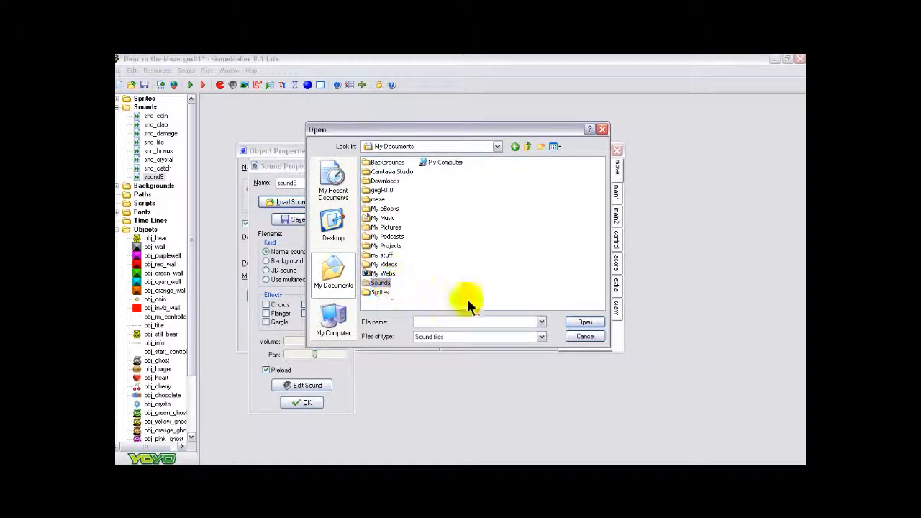
click(587, 323)
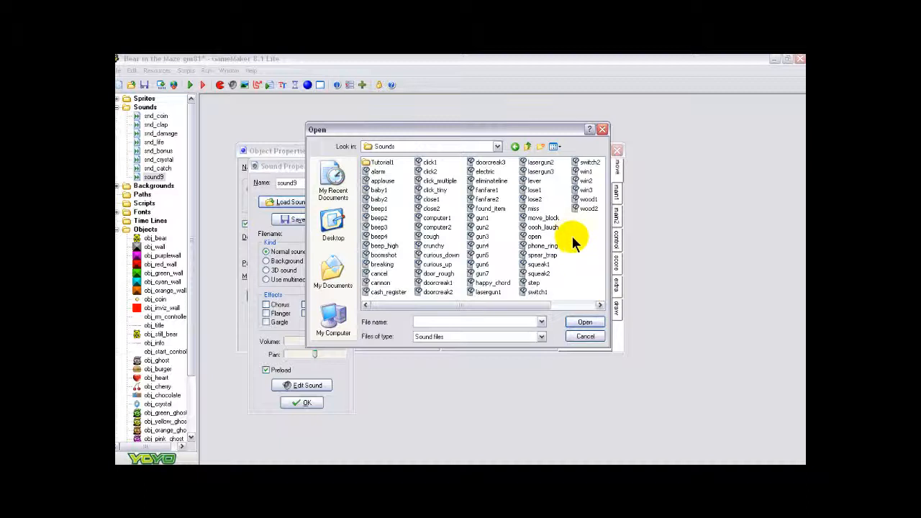
click(490, 200)
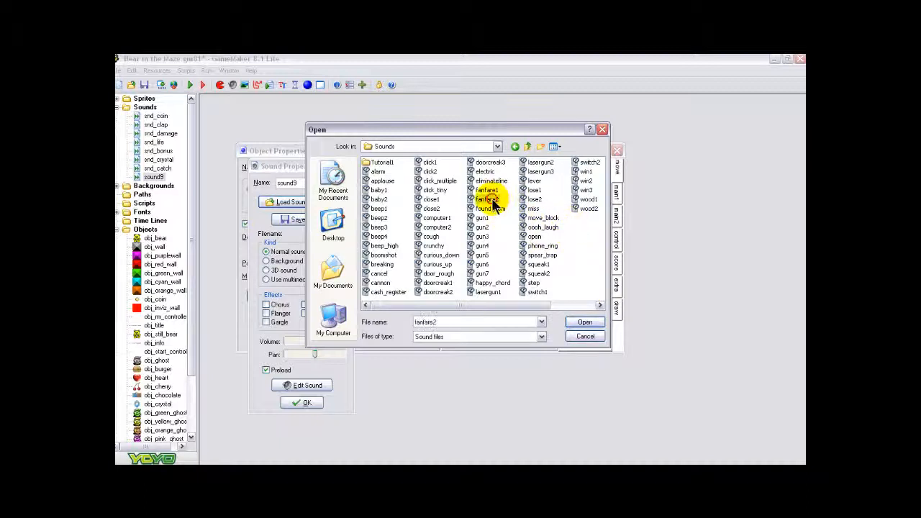
click(583, 323)
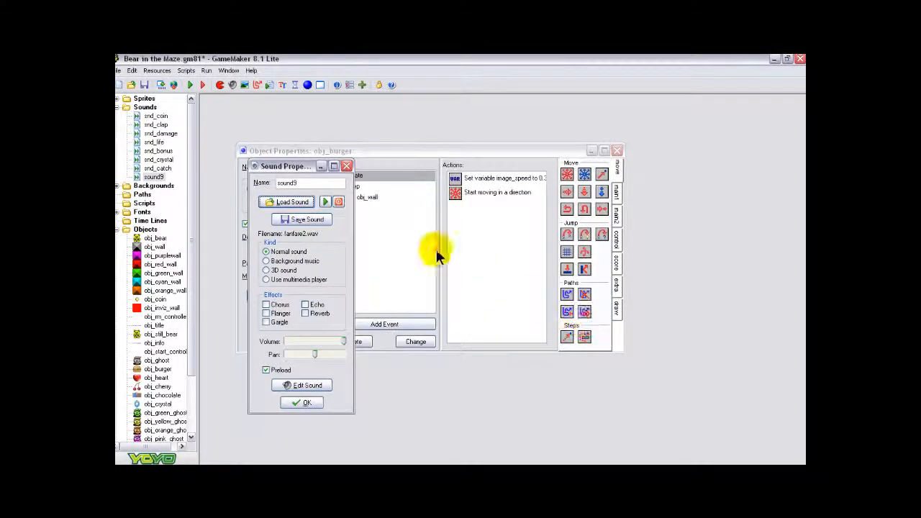
- Name the new sound snd_burger, preview it and accept its properties
key(BackSpace)
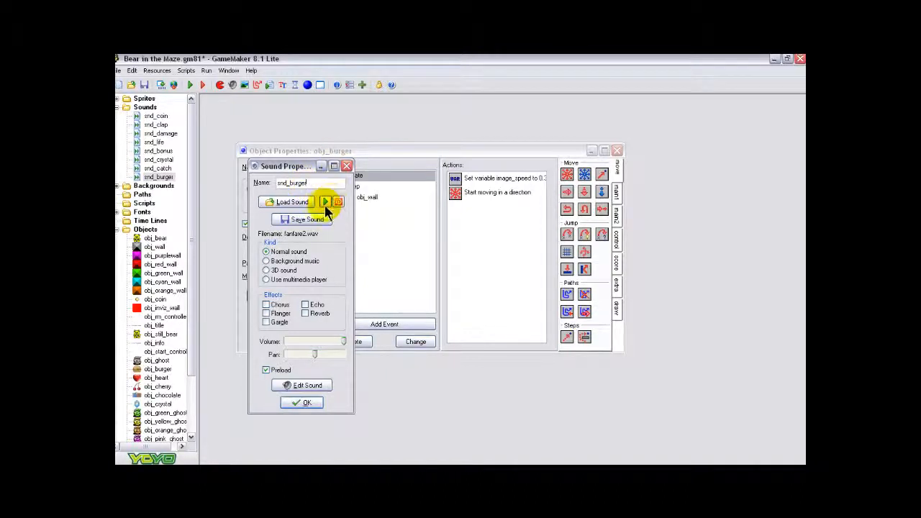
click(325, 201)
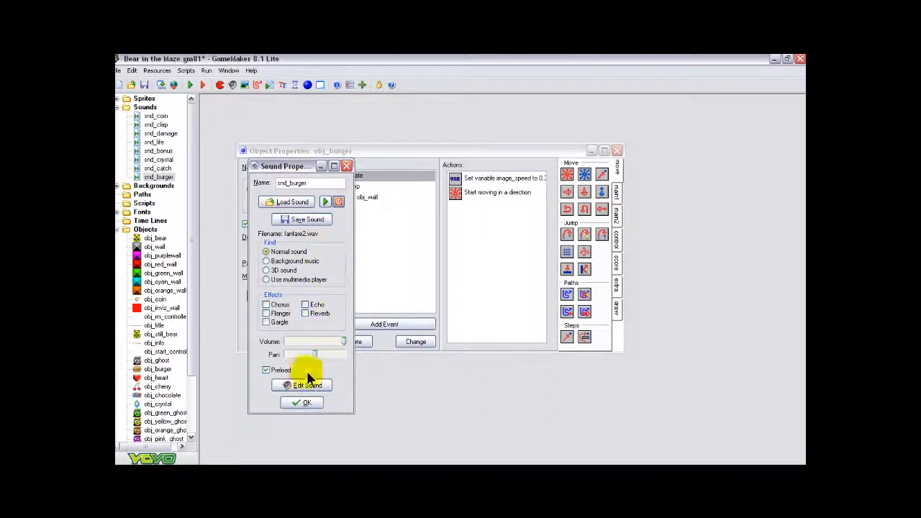
click(306, 403)
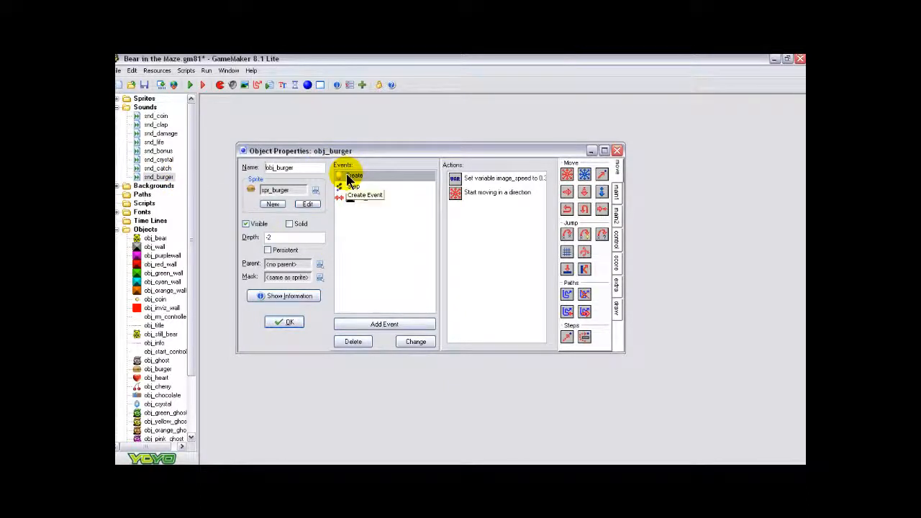
- Add a non-looping Play Sound action for snd_burger at the start of obj_burger's Create event and accept the object
click(616, 189)
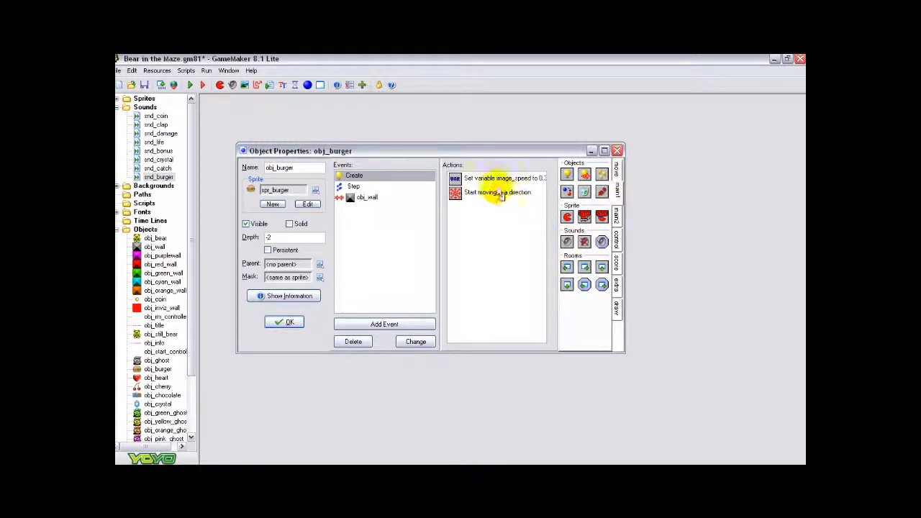
drag(475, 182, 474, 181)
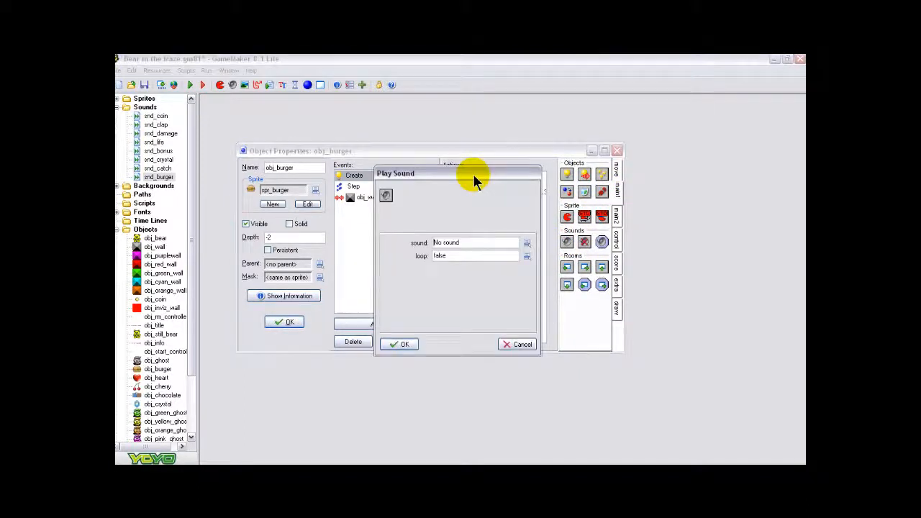
click(528, 243)
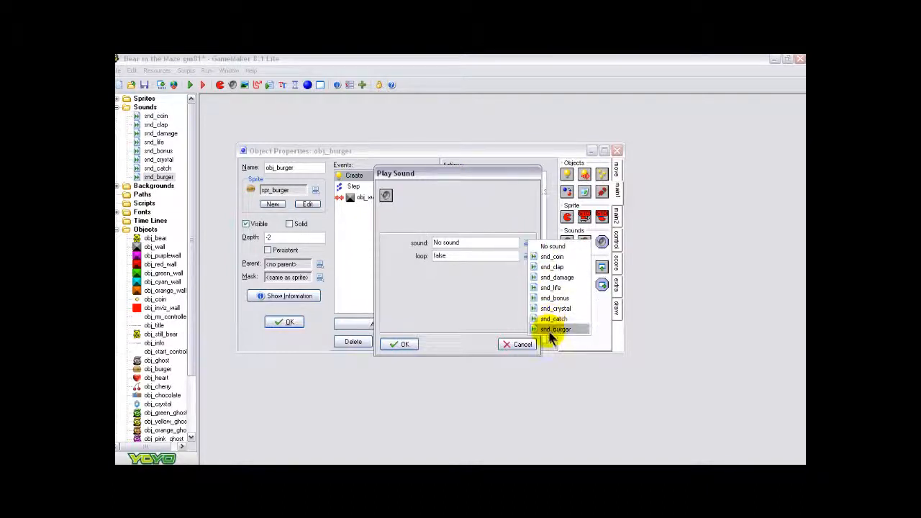
click(547, 328)
click(413, 344)
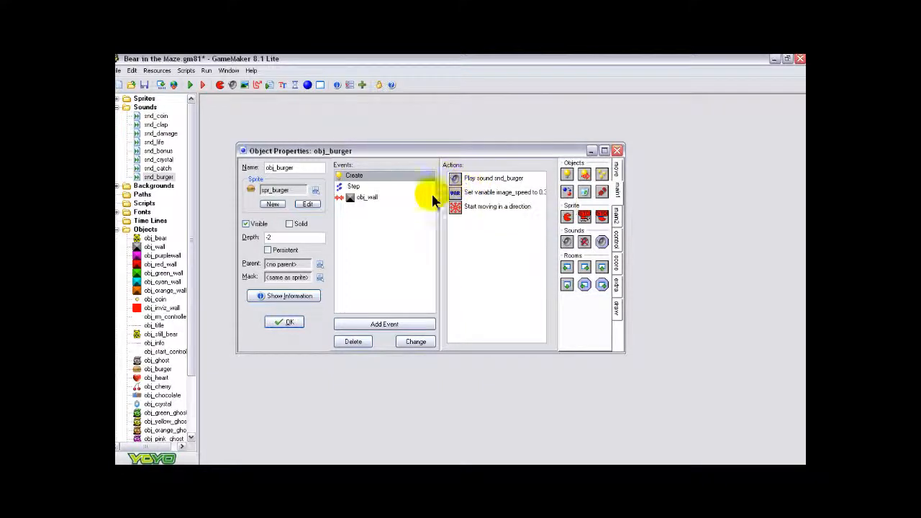
click(286, 323)
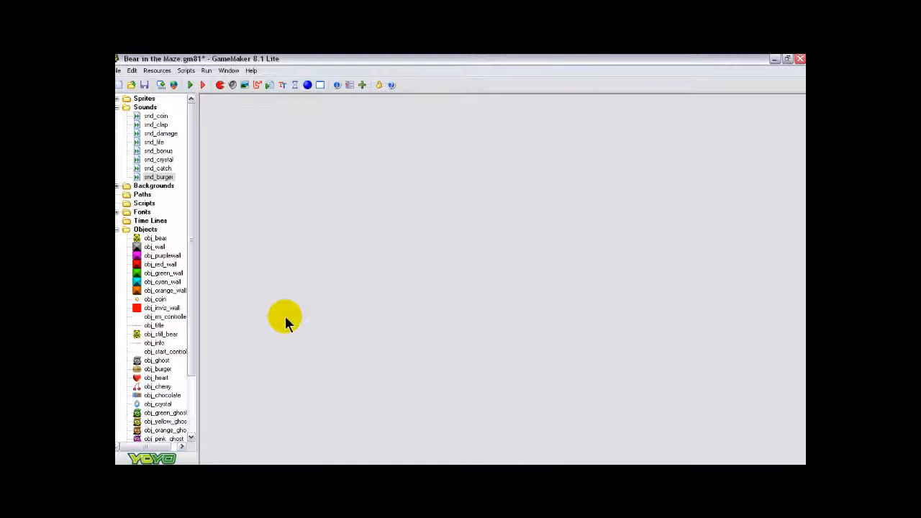
- Test the burger sound by running the game and steering the bear around the purple-and-cyan maze until a burger appears, and quit
click(190, 84)
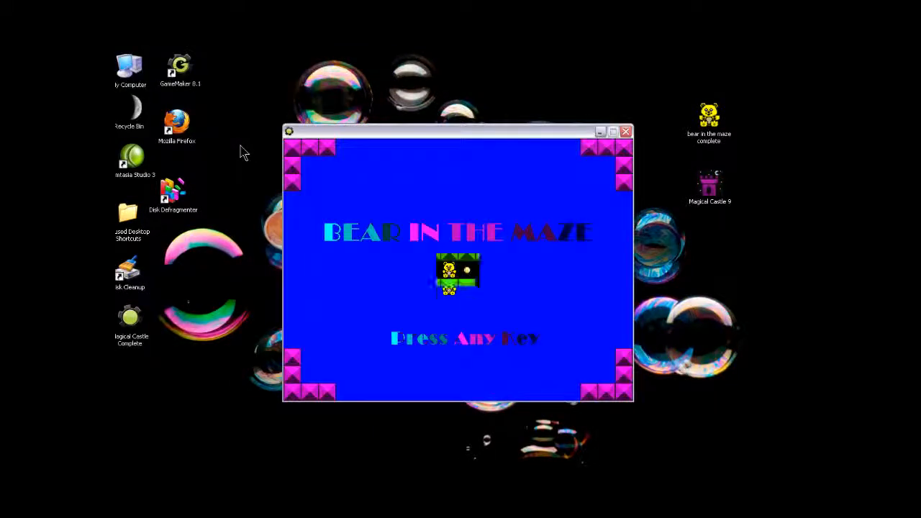
key(space)
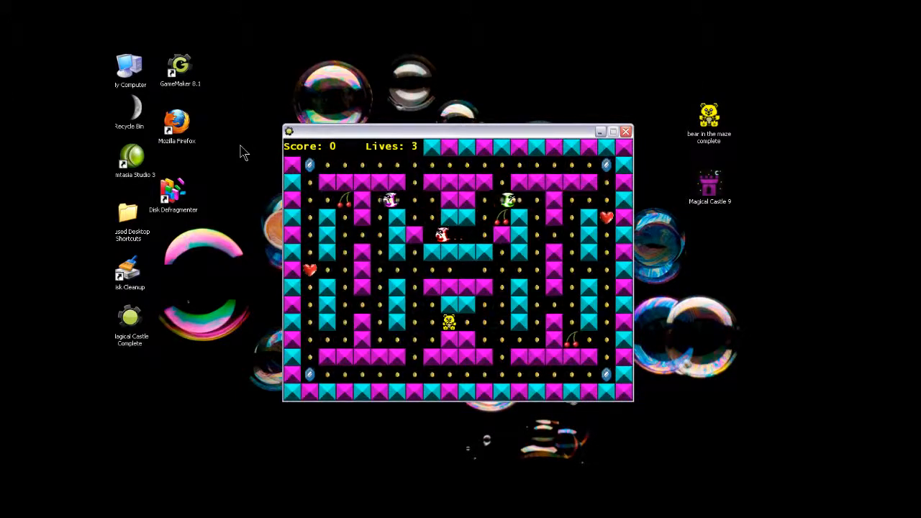
key(Right)
key(Up)
key(Right)
key(Up)
key(Right)
key(Up)
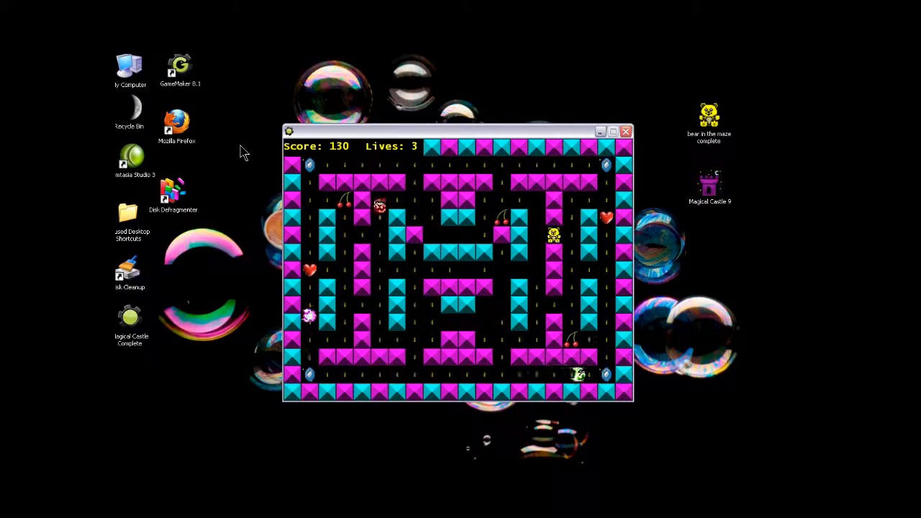
key(Down)
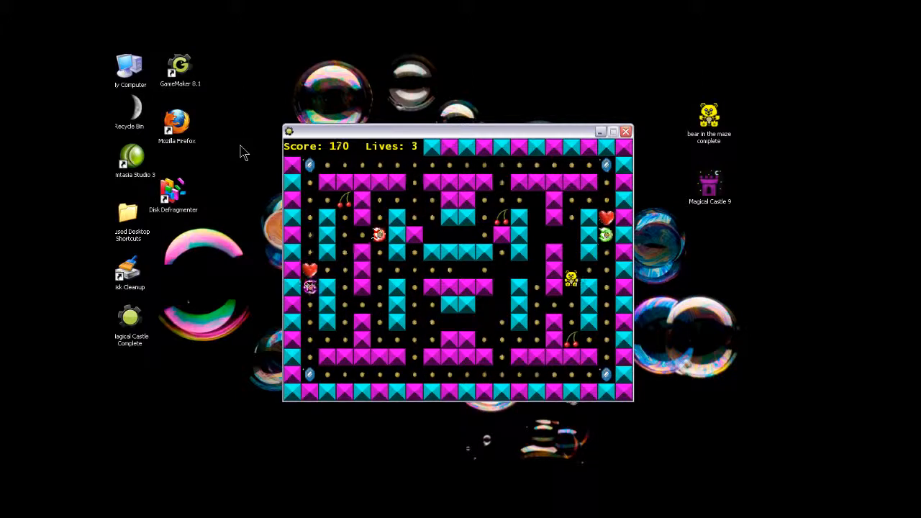
key(Left)
key(Down)
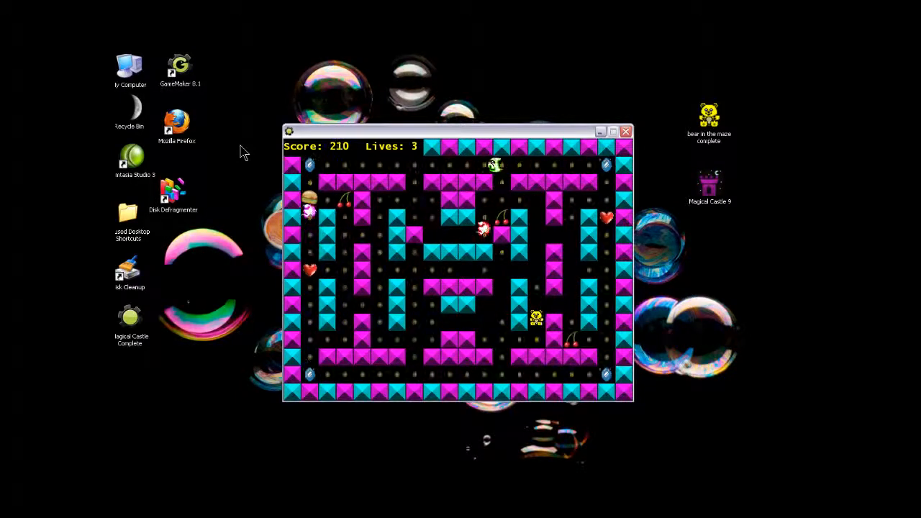
key(Left)
key(Down)
key(Left)
key(Left)
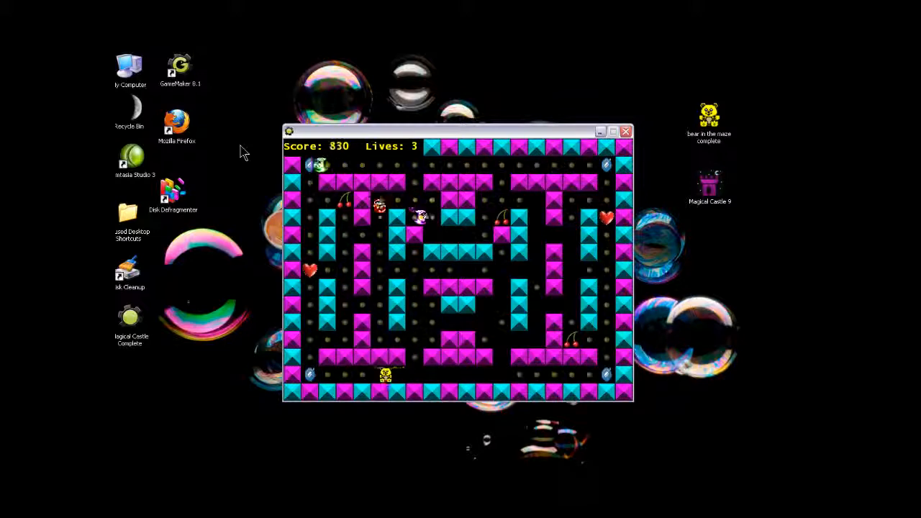
key(Escape)
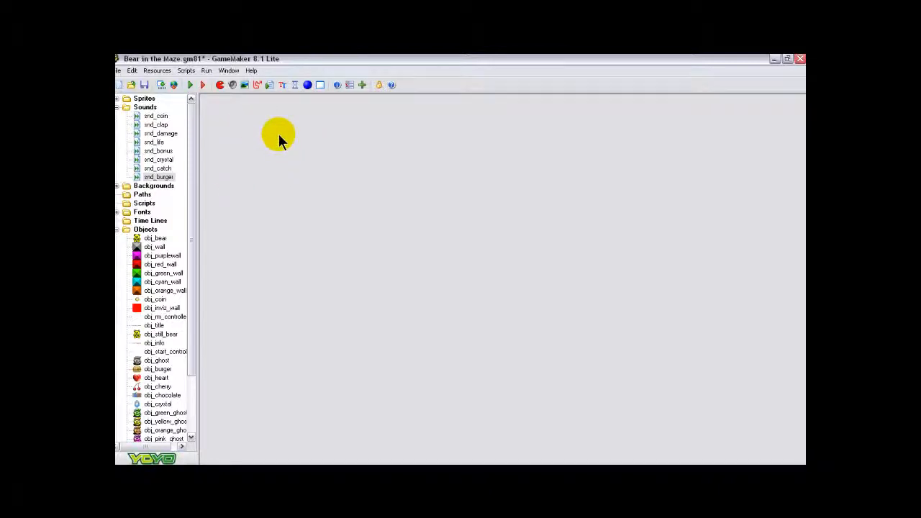
- Run the game again and skip ahead to the purple-and-cyan maze to check the burger's appearance and sound
click(190, 88)
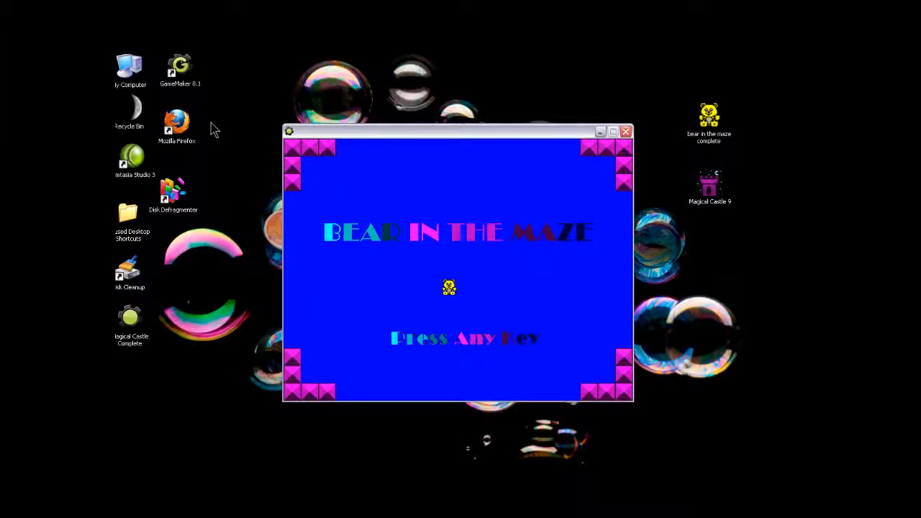
key(Return)
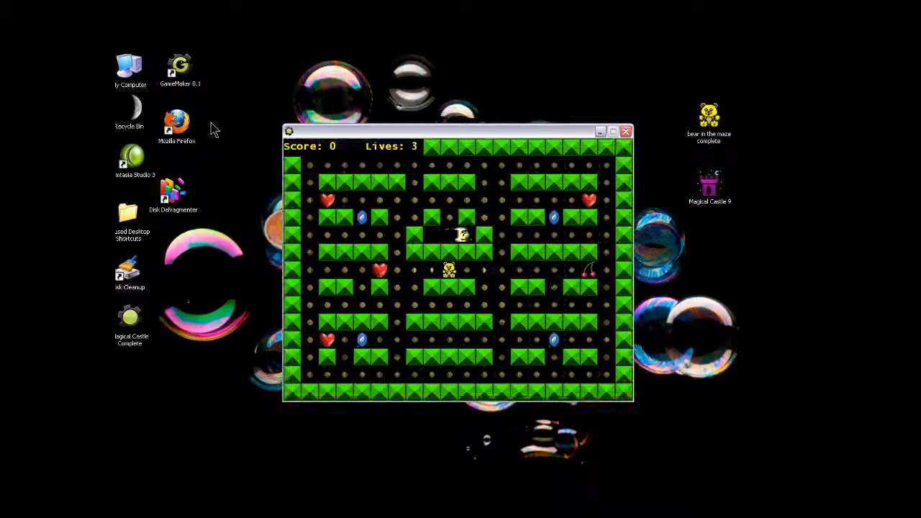
key(n)
key(n)
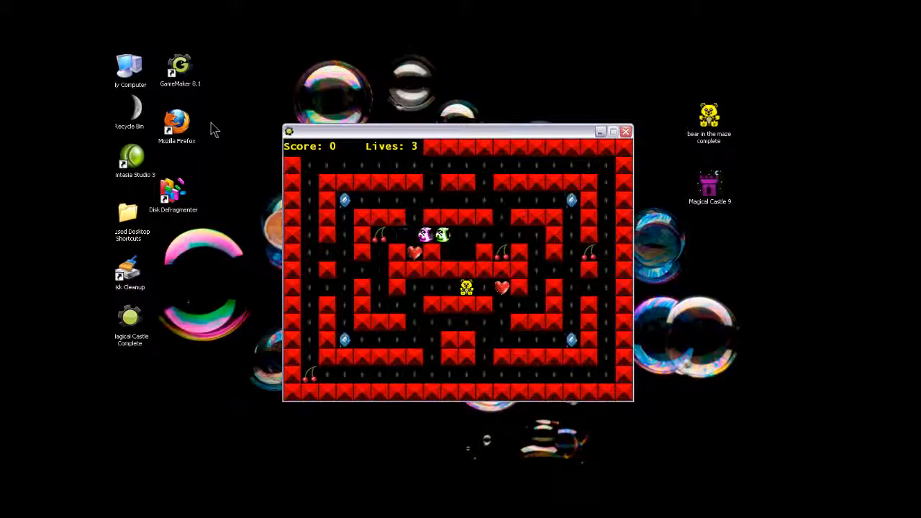
key(n)
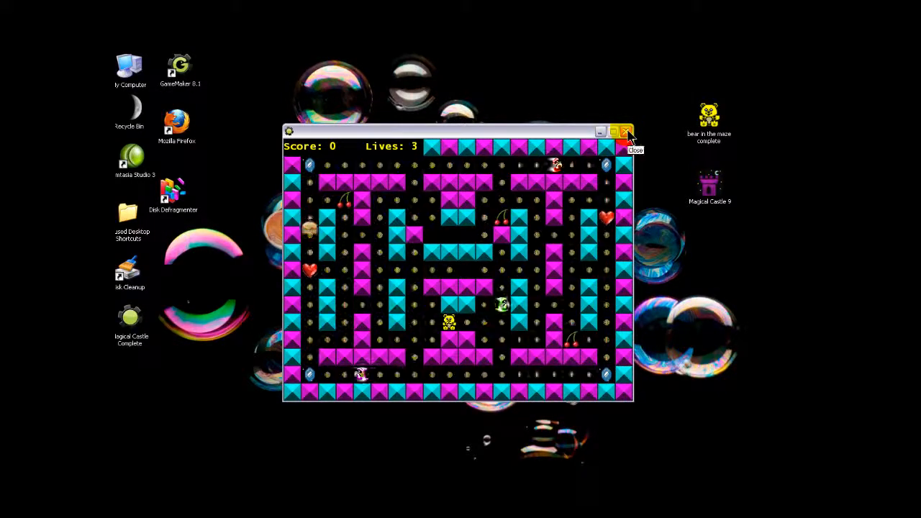
- Quit the test run, set the depth of obj_green_ghost to -2 and accept the object
click(627, 132)
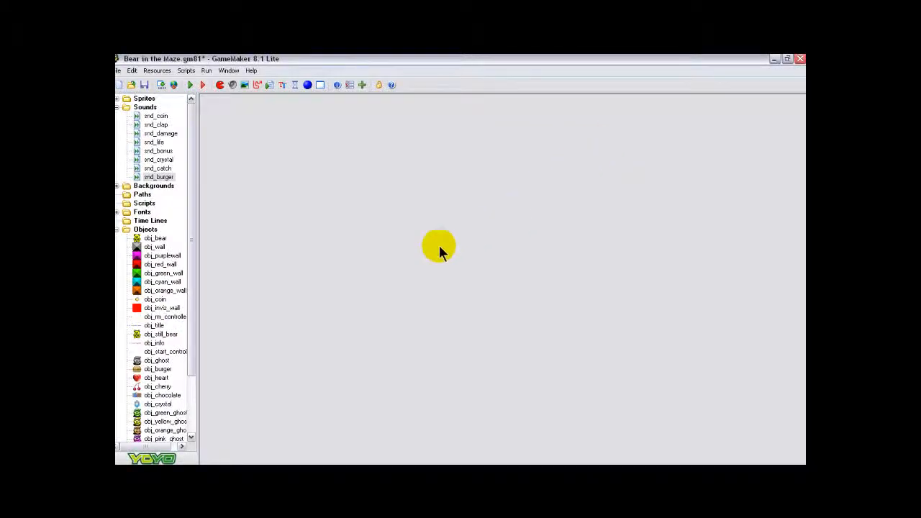
scroll(192, 284, down, 3)
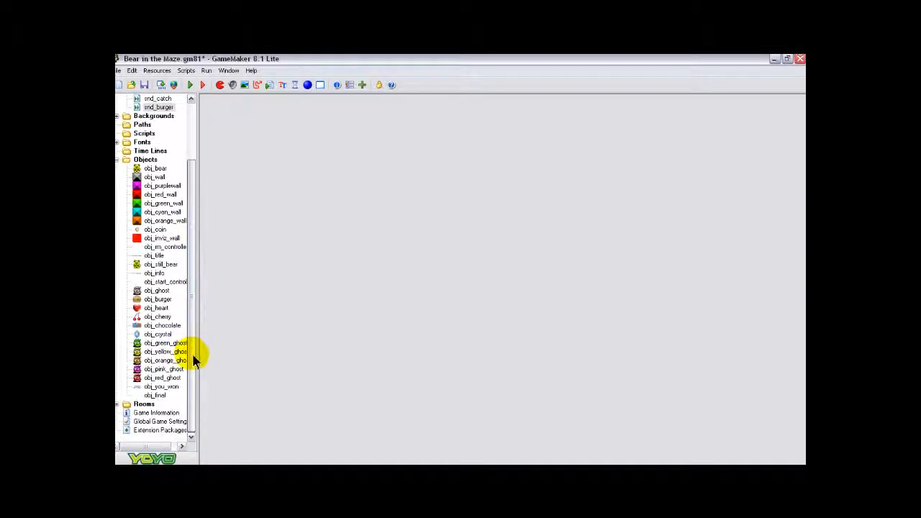
click(160, 343)
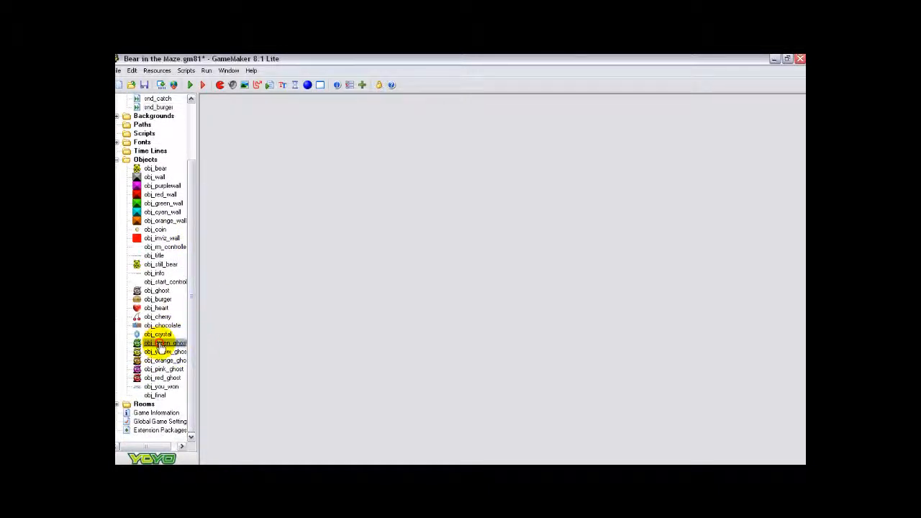
double_click(141, 343)
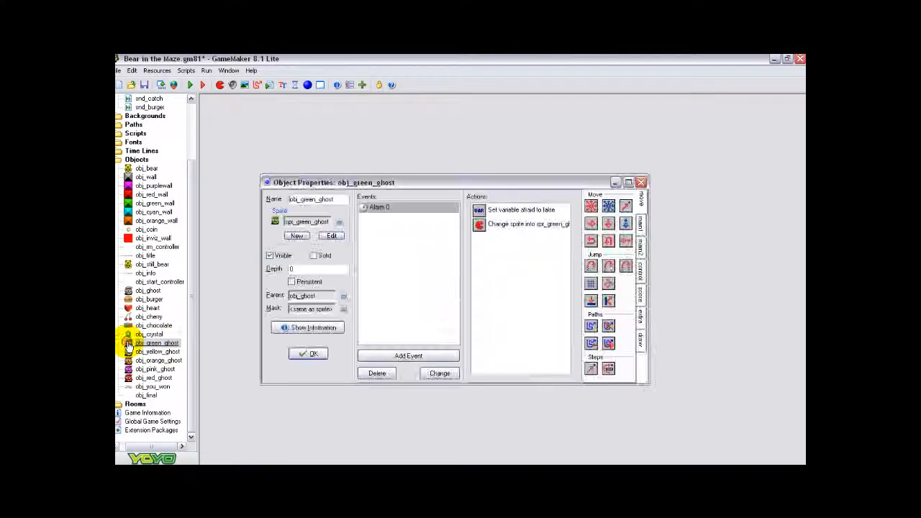
click(302, 267)
key(BackSpace)
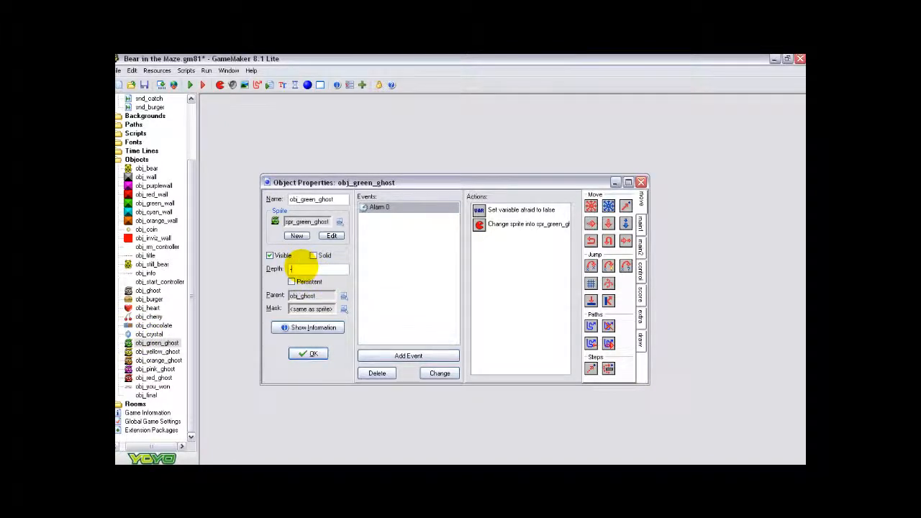
text(-2)
click(310, 354)
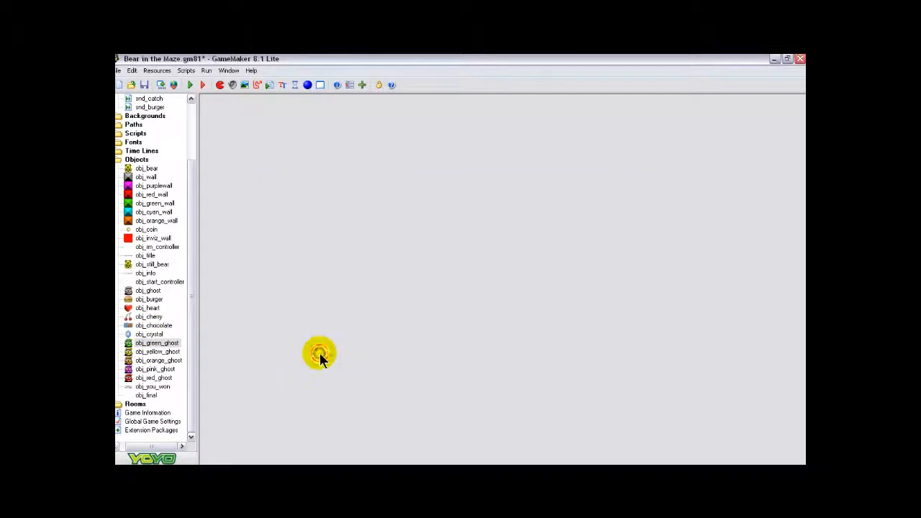
- Set the depth of obj_yellow_ghost to -2 and accept the object
double_click(151, 352)
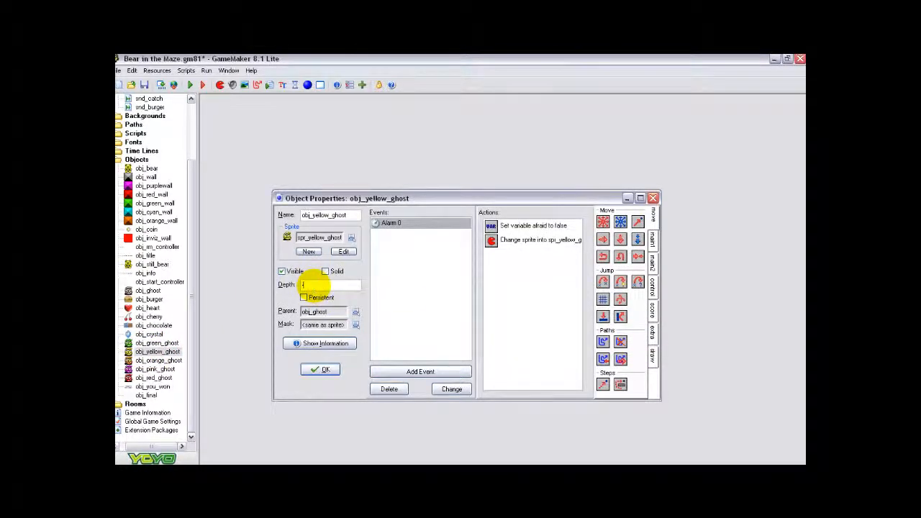
click(308, 284)
text(-2)
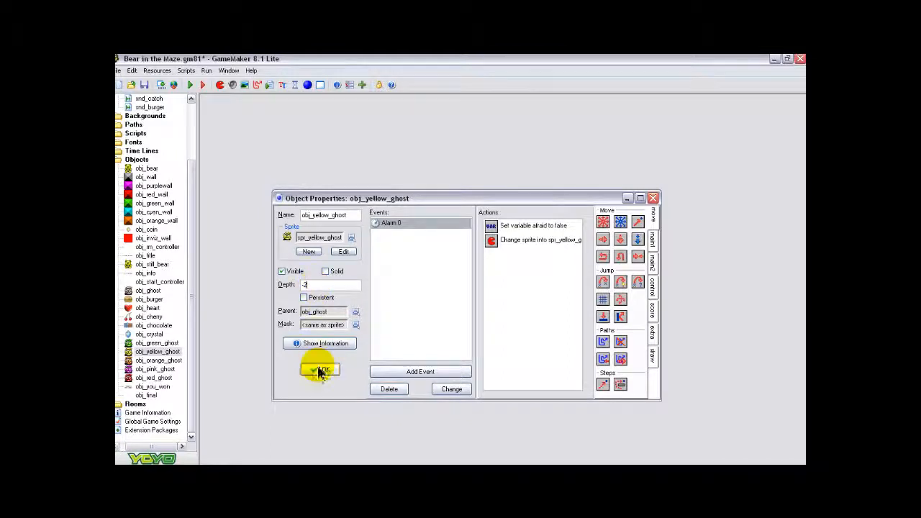
click(320, 370)
- Set the depth of obj_orange_ghost to -2 and accept the object
double_click(159, 360)
click(317, 300)
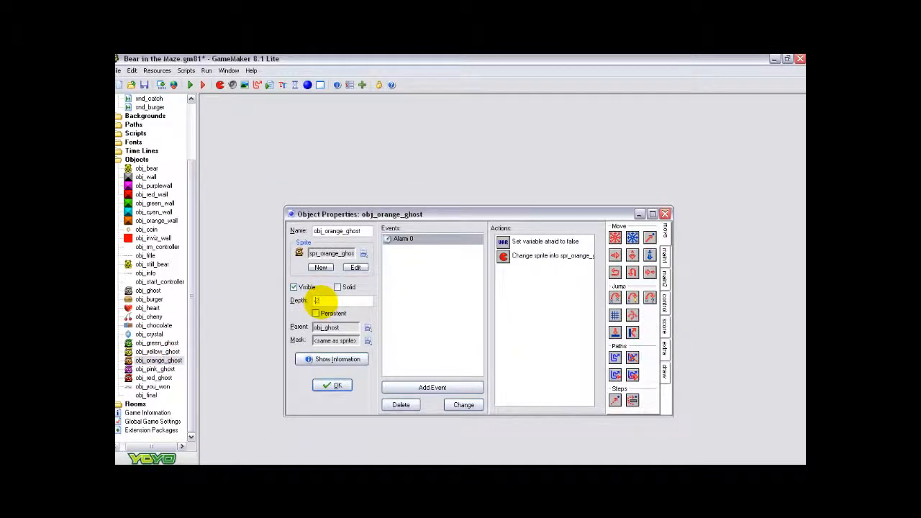
text(-2)
click(330, 385)
- Open and accept obj_pink_ghost's properties, and set obj_red_ghost's depth to -2 and accept it
double_click(151, 369)
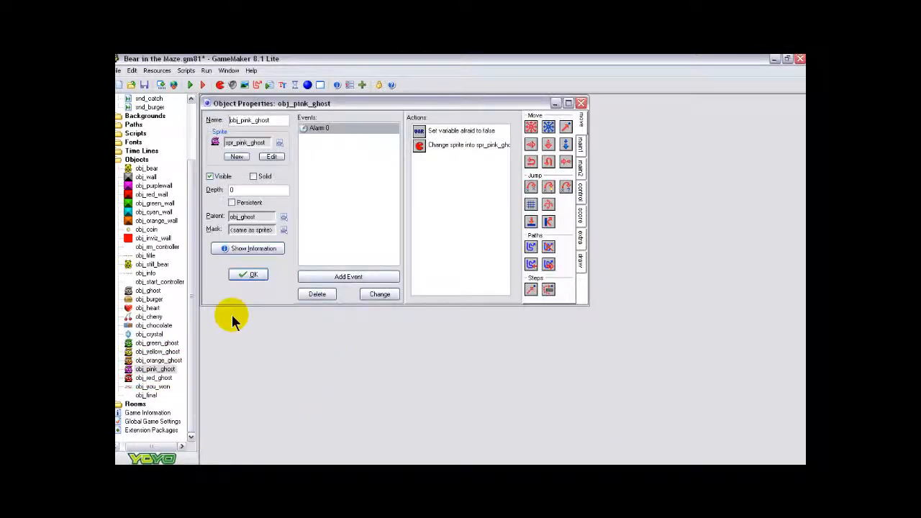
click(239, 276)
click(165, 379)
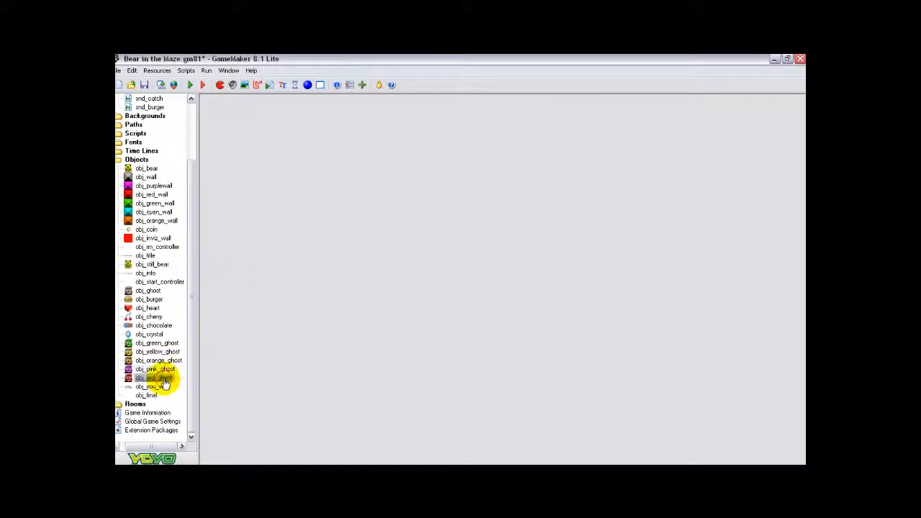
double_click(165, 379)
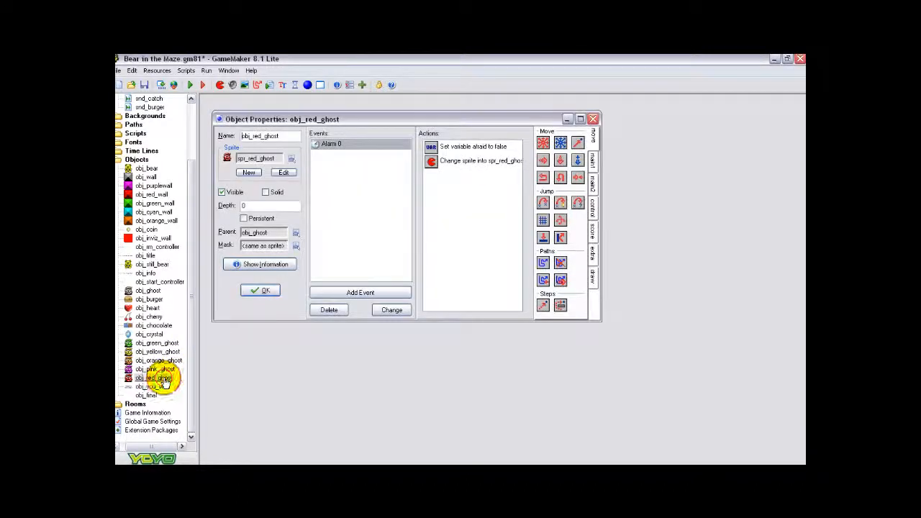
double_click(259, 206)
text(-2)
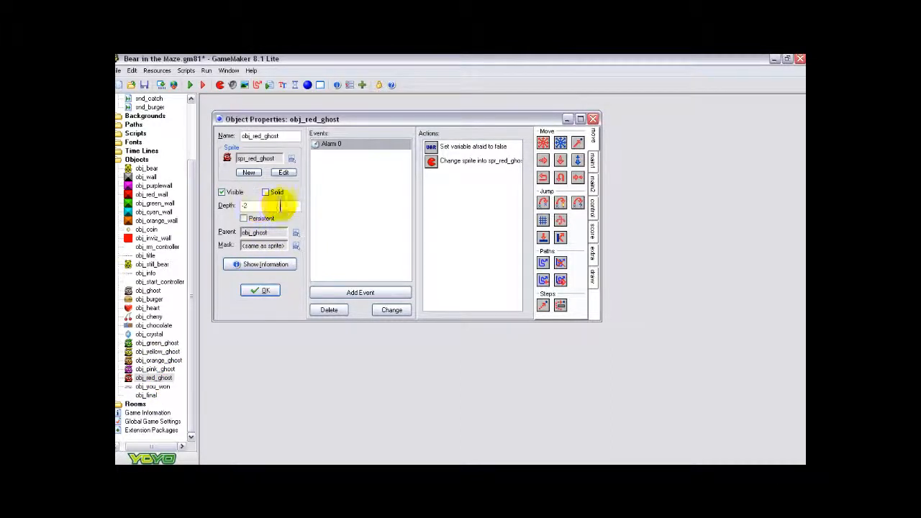
click(261, 289)
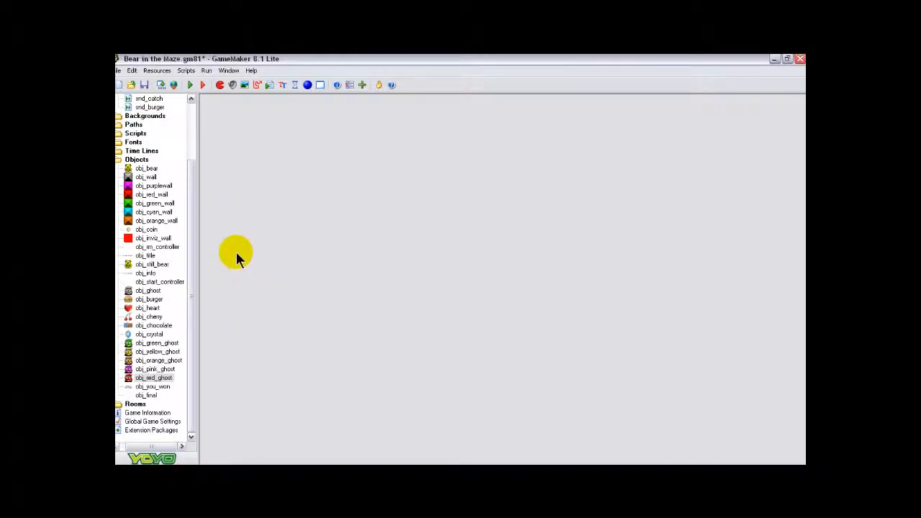
- Run the game, skip ahead to the red maze to check how the ghosts are drawn, and quit
click(191, 85)
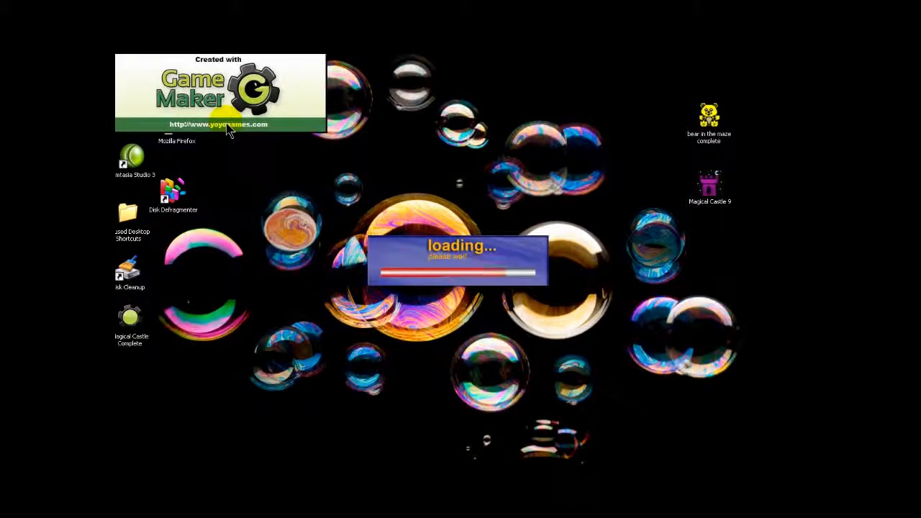
key(space)
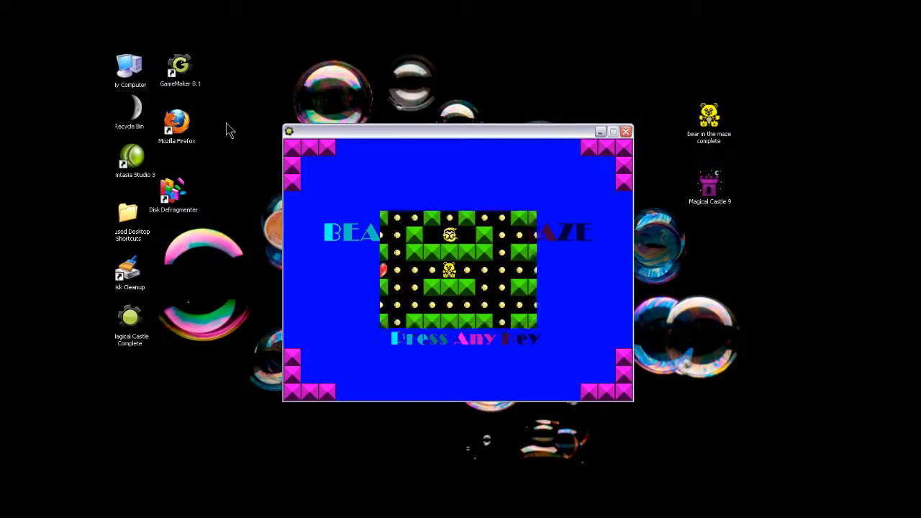
key(n)
key(n)
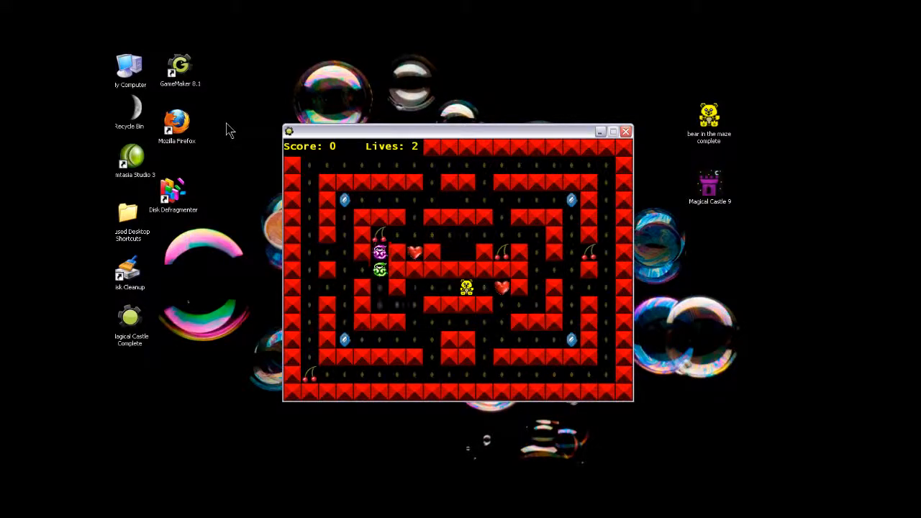
key(Escape)
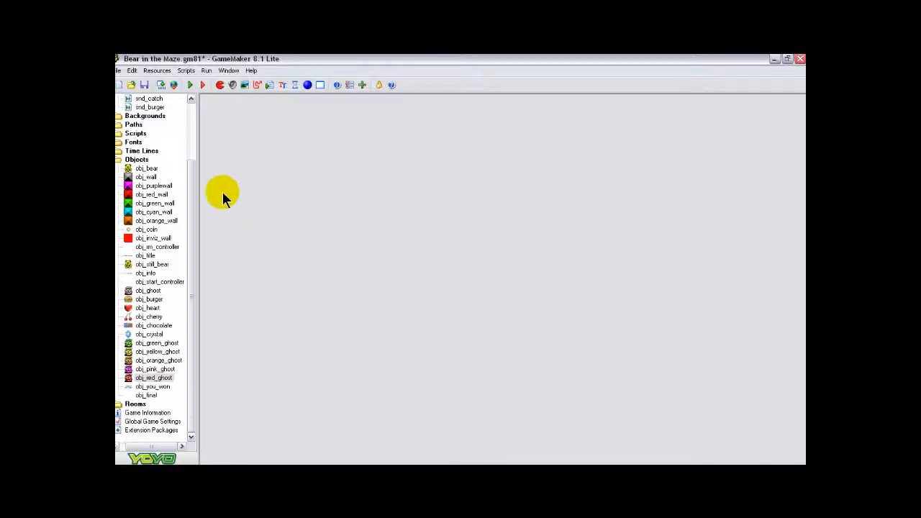
- Open obj_burger's properties, inspect the gaps in the outer walls of room8, and close the room
double_click(149, 299)
drag(411, 132, 408, 114)
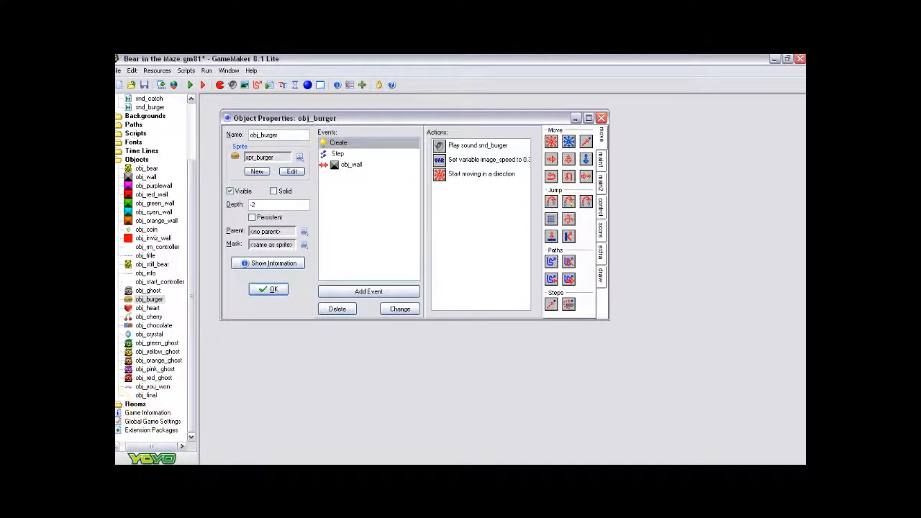
click(120, 405)
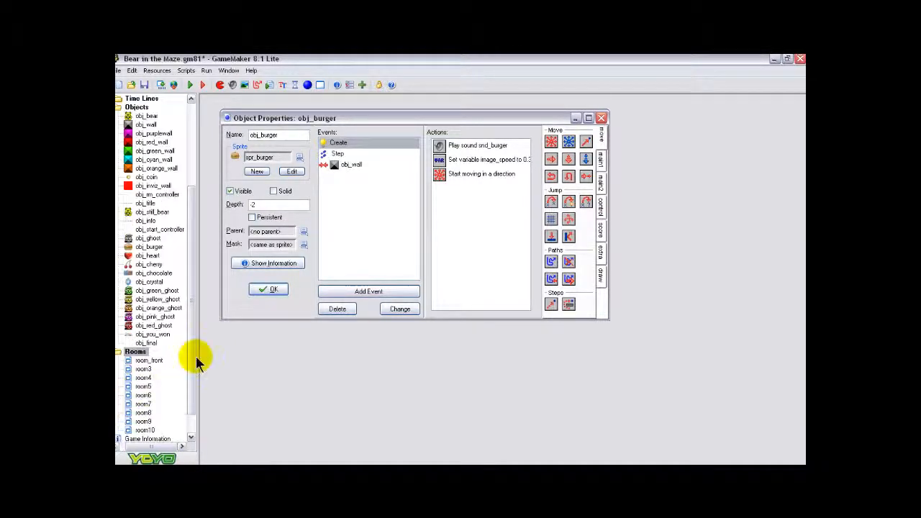
double_click(144, 412)
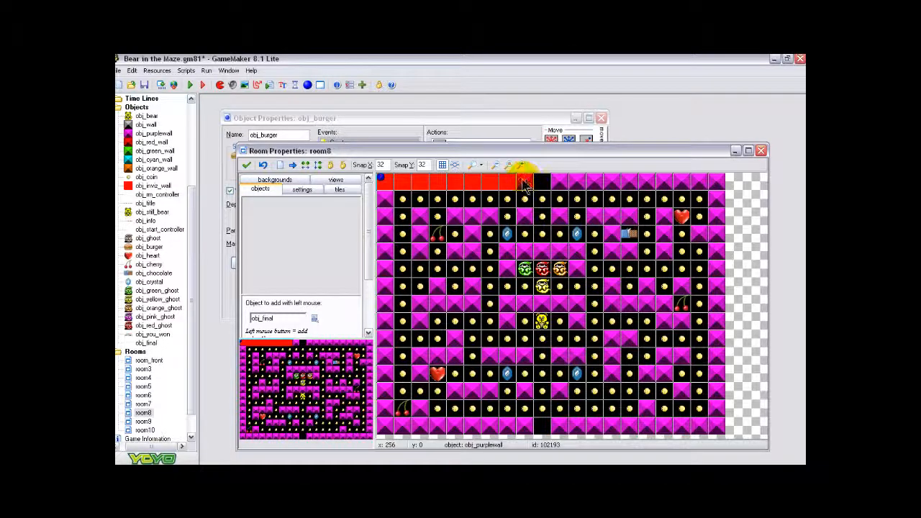
click(247, 167)
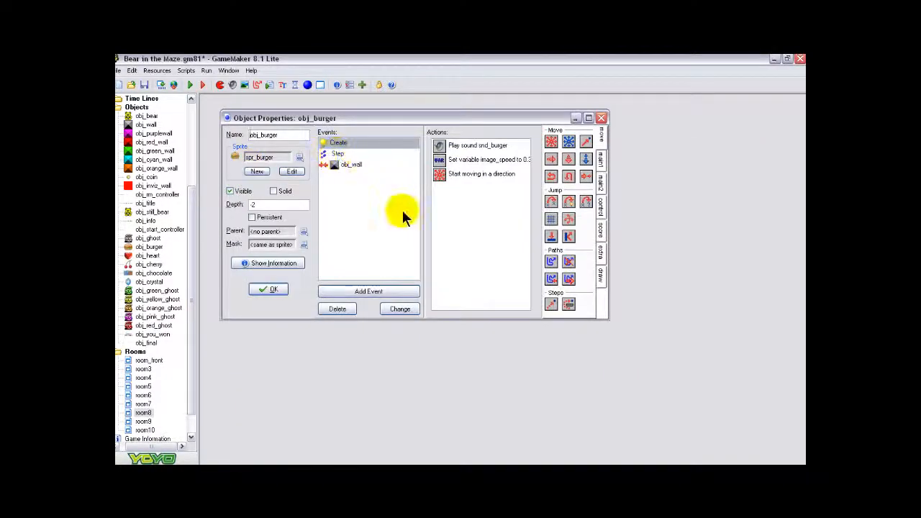
- Add an Outside Room event to obj_burger with a Wrap Screen action in both directions, and accept the object
click(380, 291)
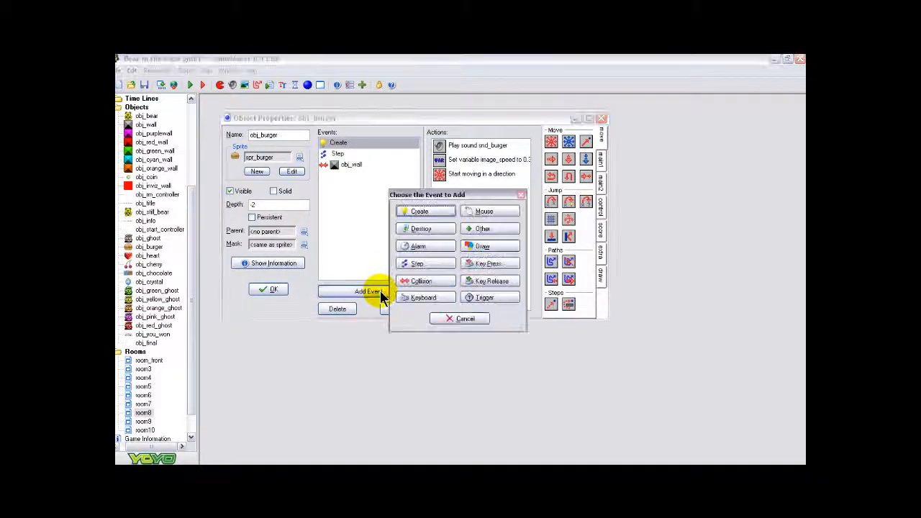
click(486, 228)
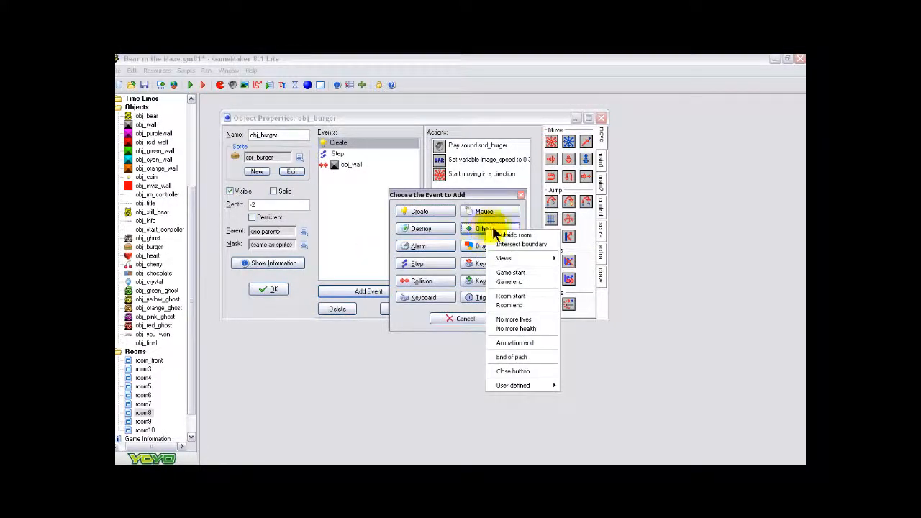
click(518, 234)
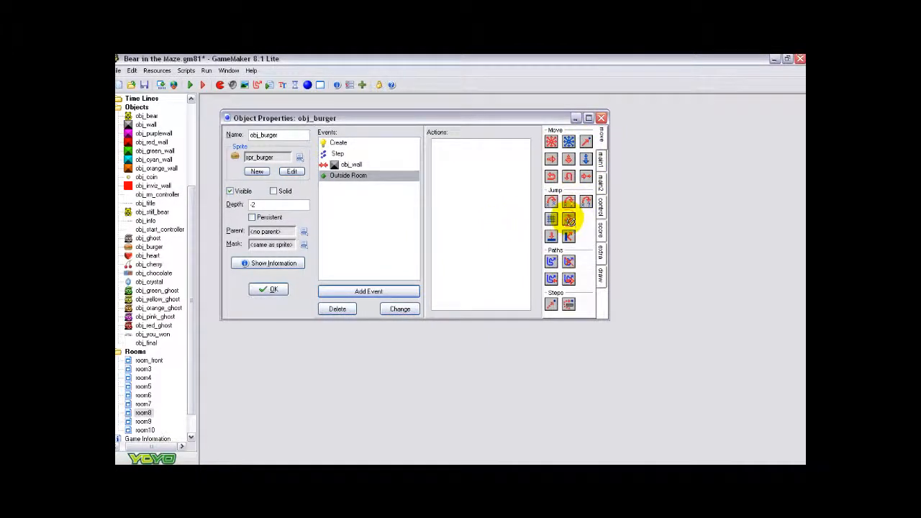
drag(569, 219, 502, 207)
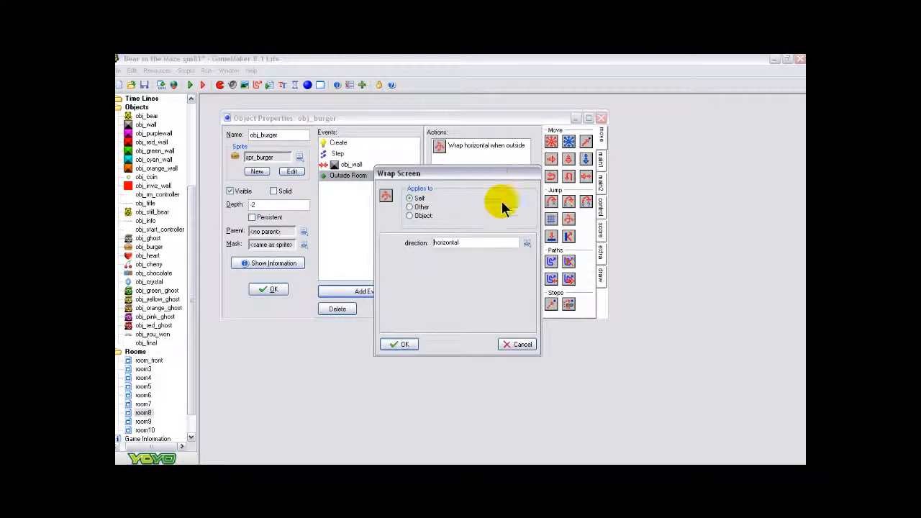
click(526, 242)
click(538, 265)
click(404, 344)
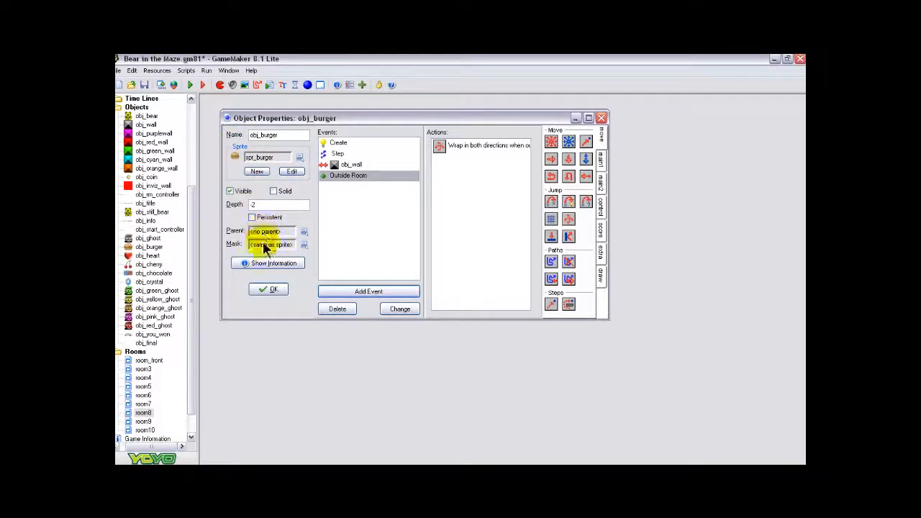
click(268, 290)
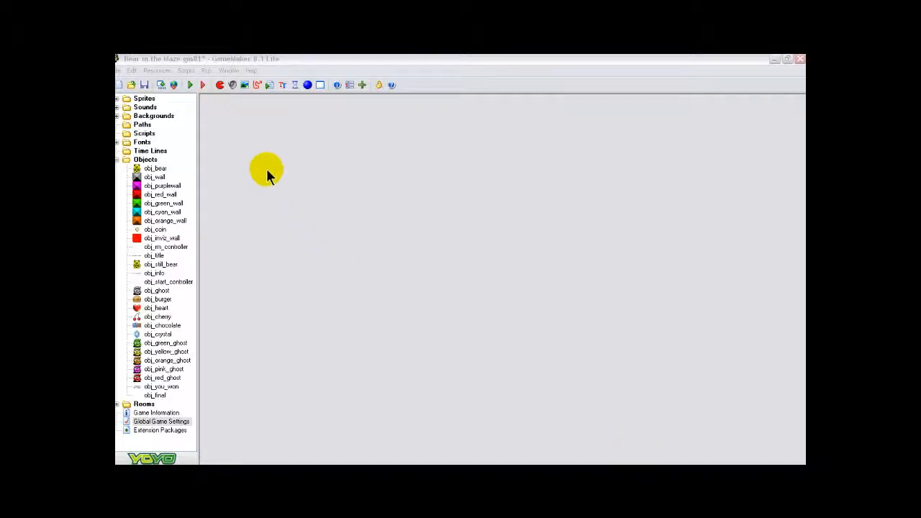
- Create a new sound resource and name it snd_music
click(232, 84)
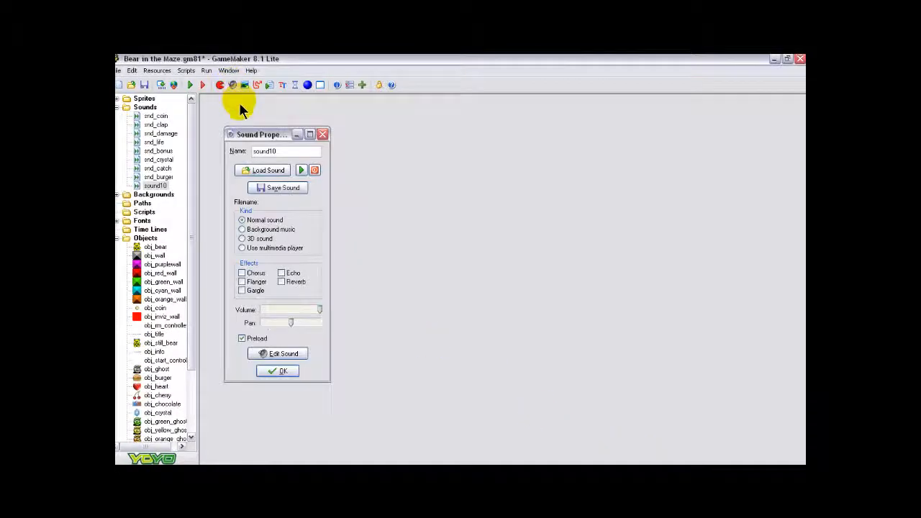
click(280, 150)
key(BackSpace)
key(BackSpace)
key(BackSpace)
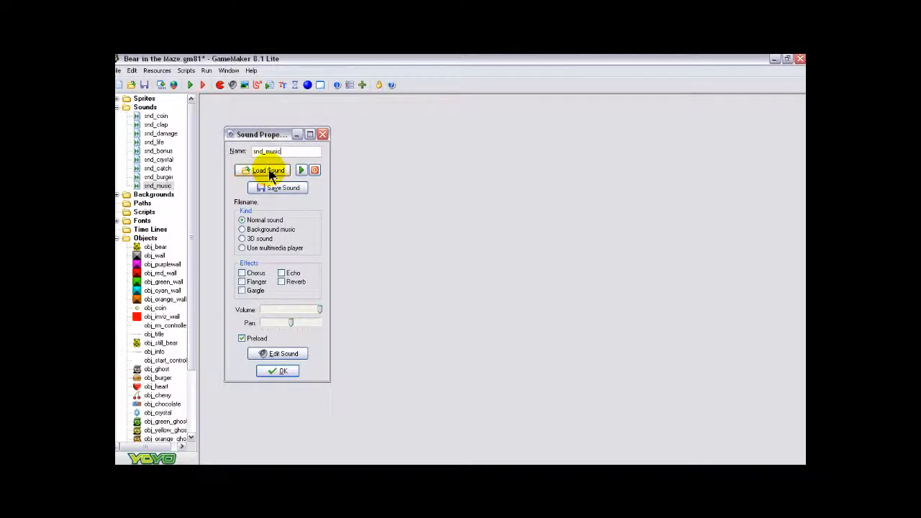
- Load the music file from the Tutorial1 folder inside Sounds in My Documents into snd_music
click(267, 170)
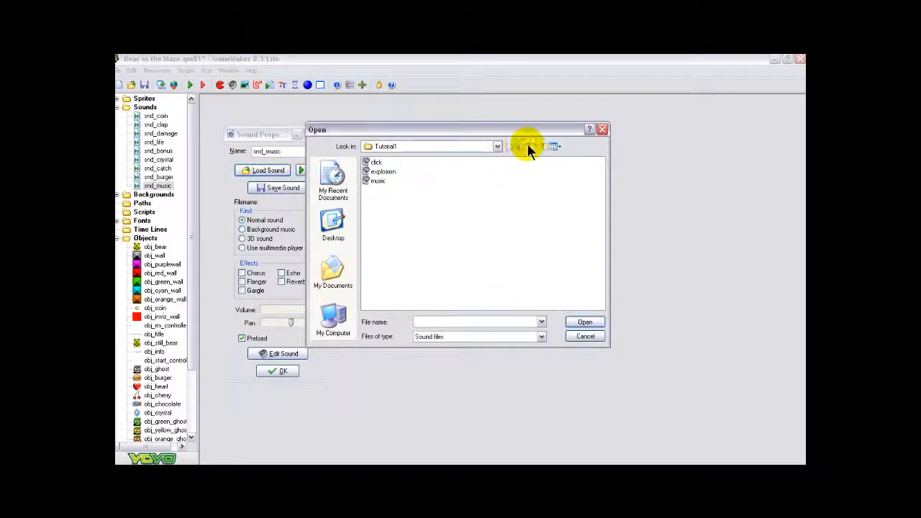
click(331, 277)
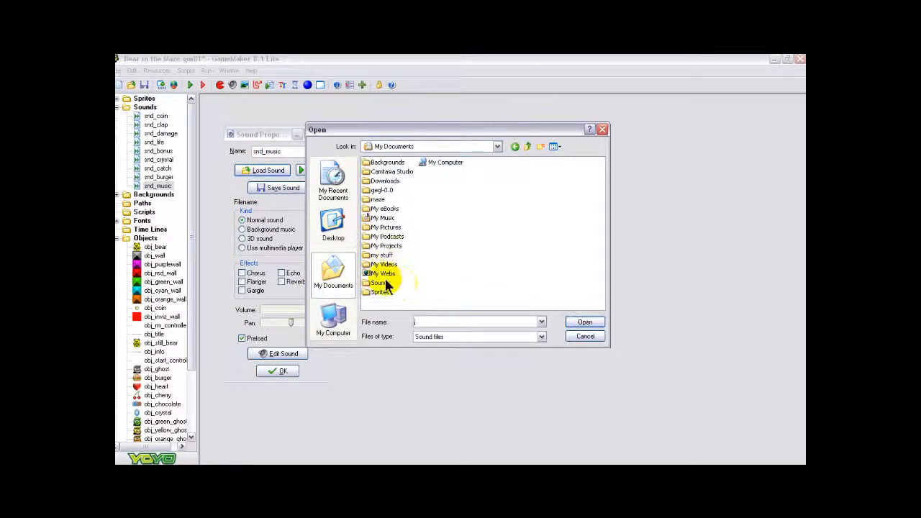
double_click(380, 284)
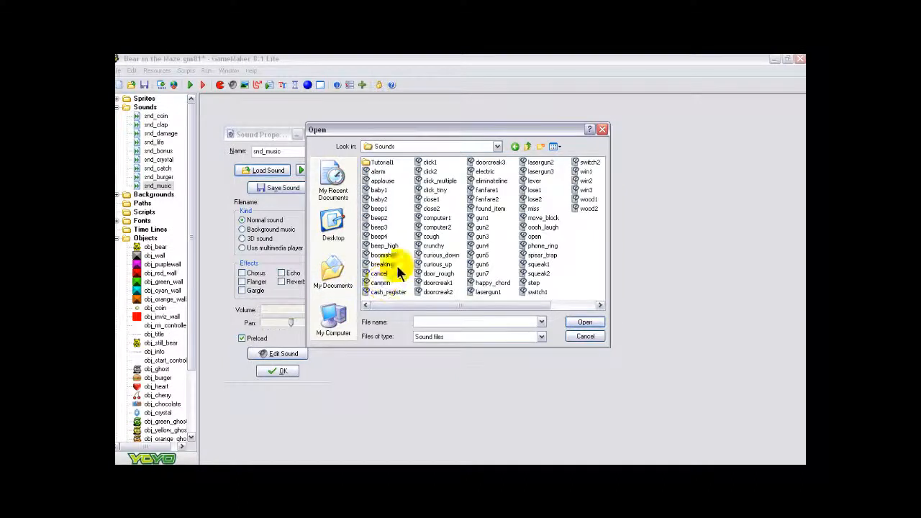
click(382, 163)
double_click(382, 163)
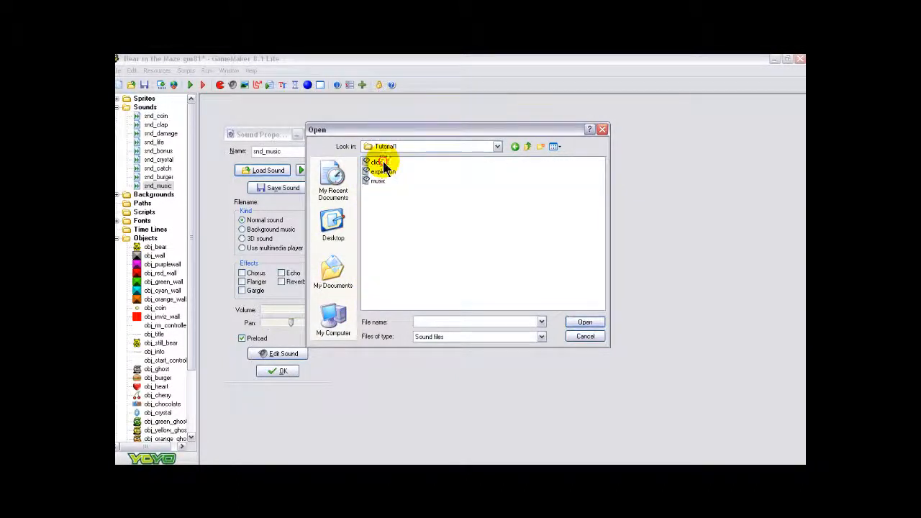
click(377, 180)
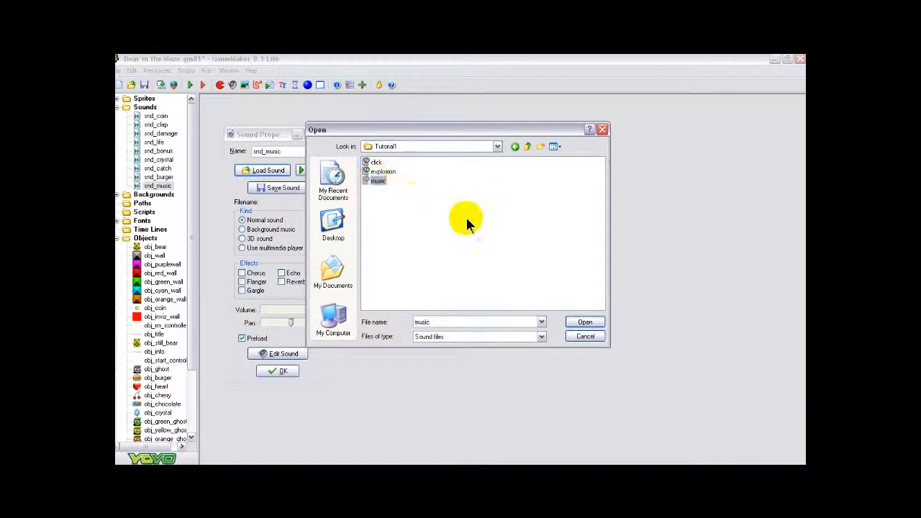
click(583, 322)
- Preview the loaded music, stop playback, and accept the snd_music properties
click(300, 170)
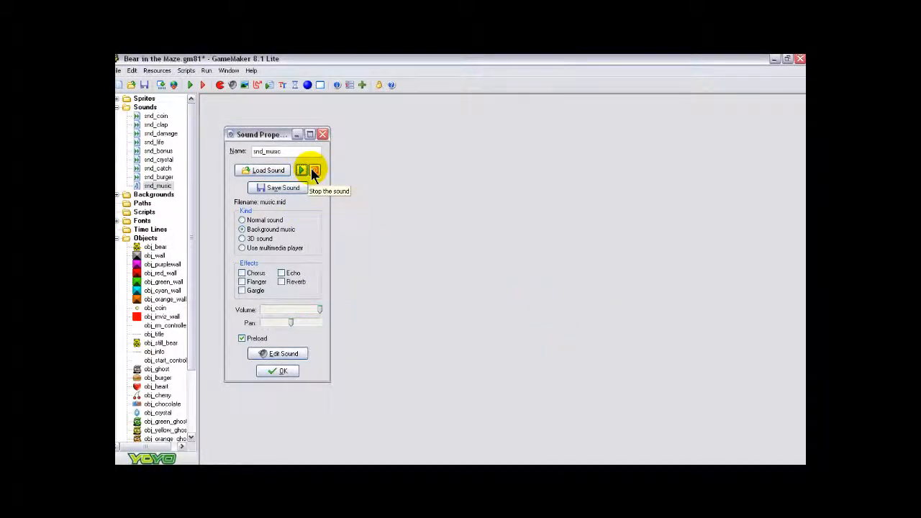
click(314, 171)
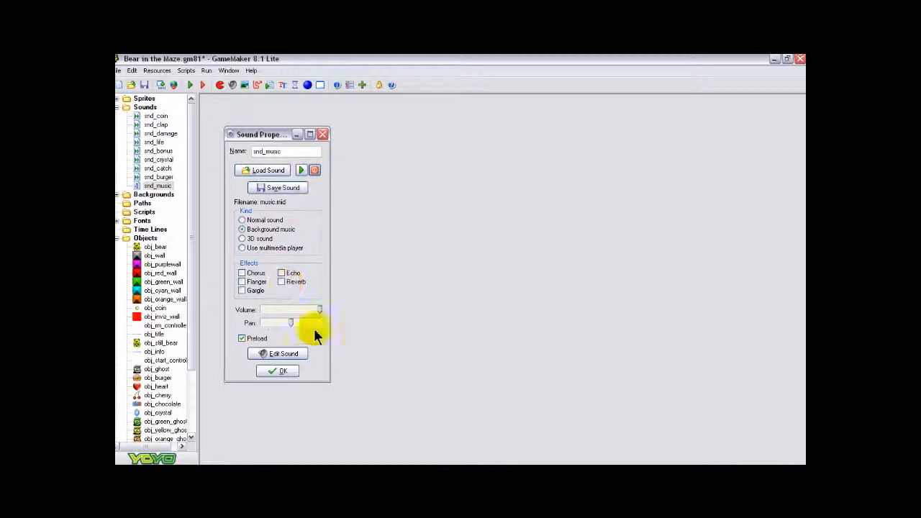
click(284, 371)
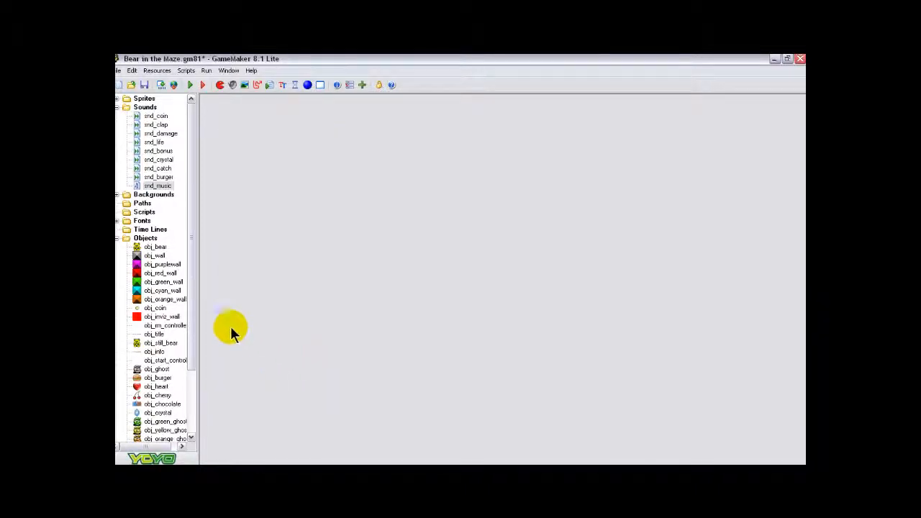
- Add a Play Sound action for snd_music with loop set to true at the start of obj_start_controller's Create event, and accept the object
scroll(192, 317, down, 3)
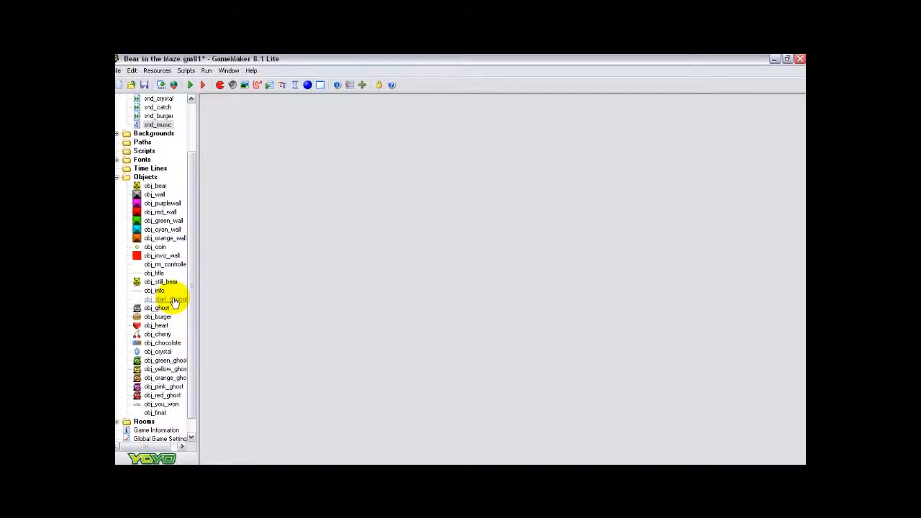
double_click(171, 299)
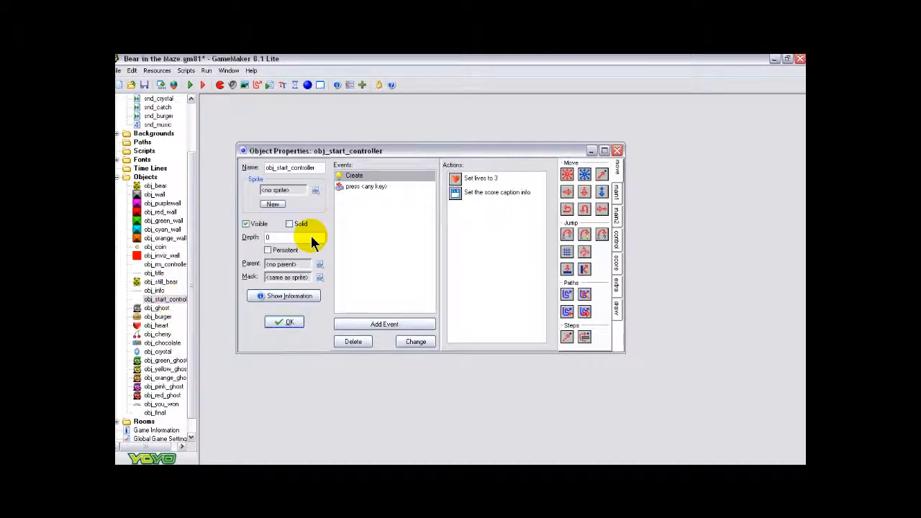
click(616, 188)
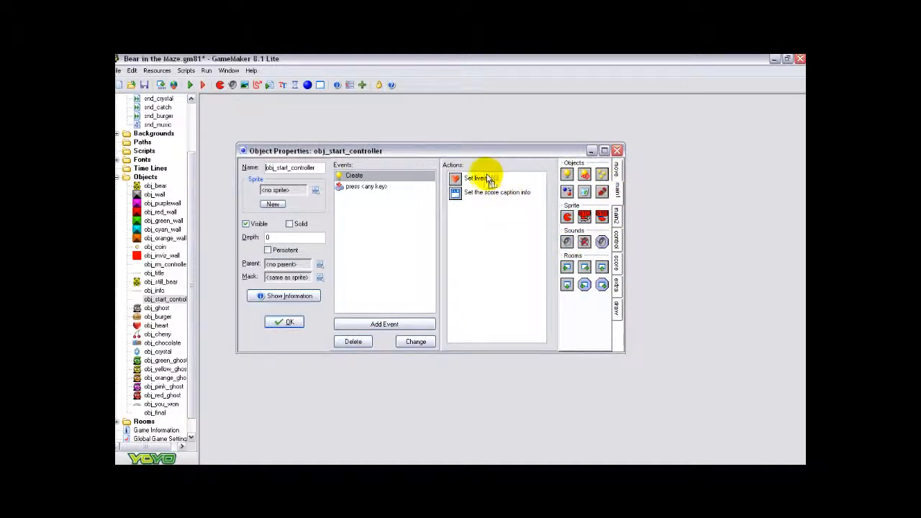
drag(488, 179, 487, 178)
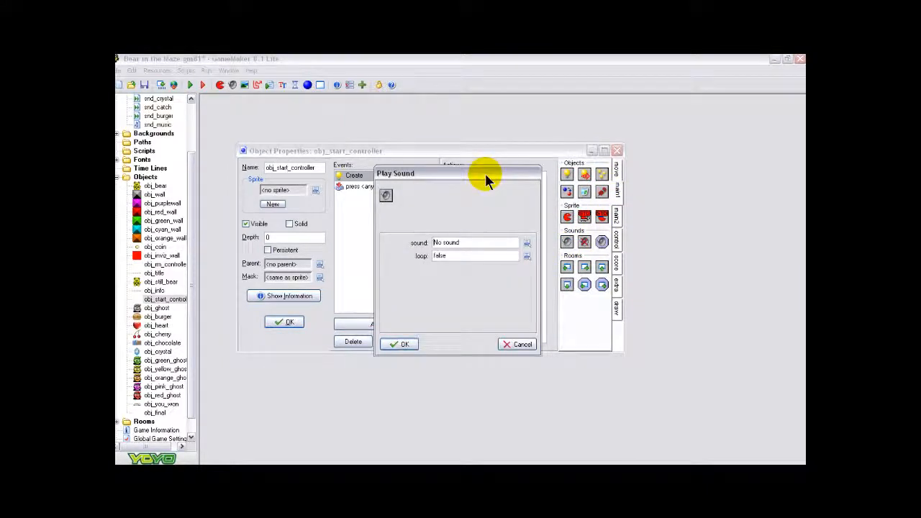
click(528, 244)
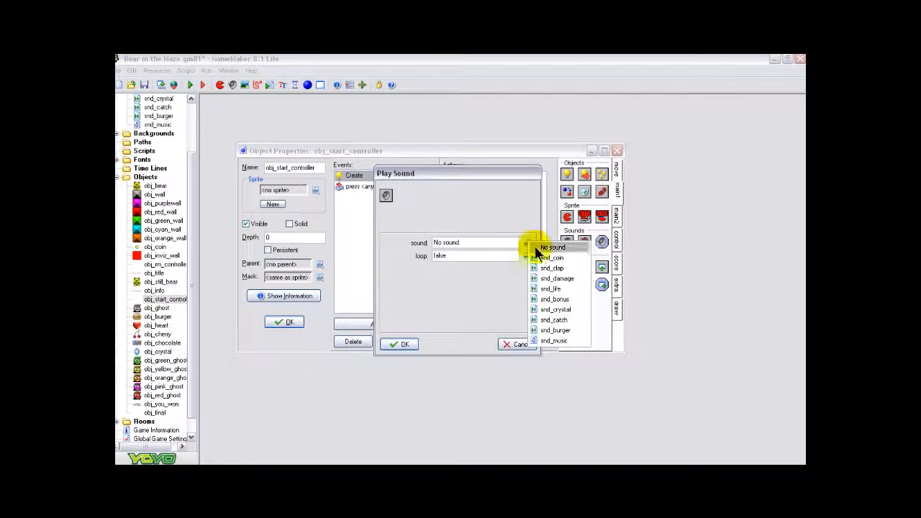
click(561, 335)
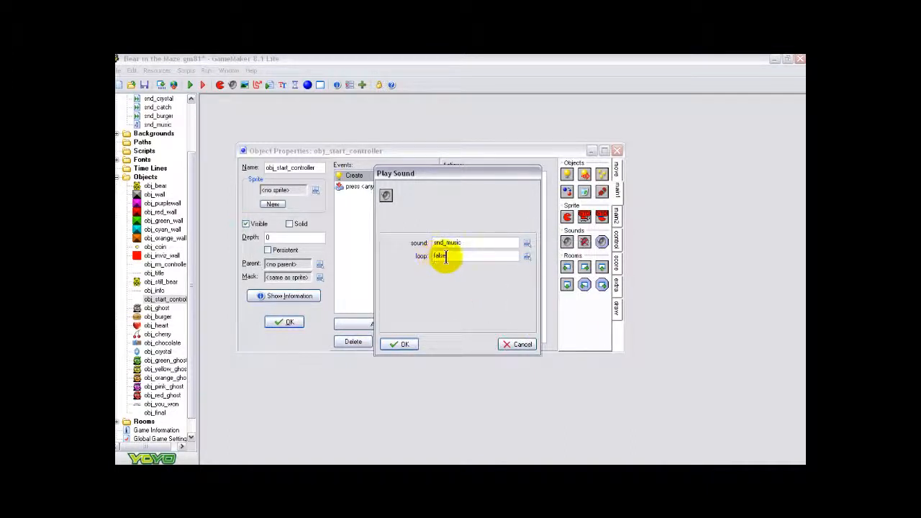
click(528, 256)
click(538, 270)
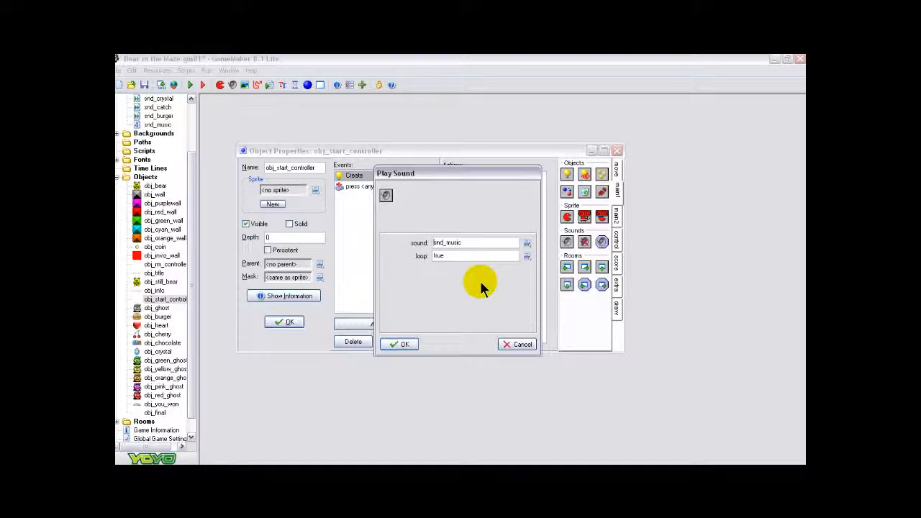
click(403, 345)
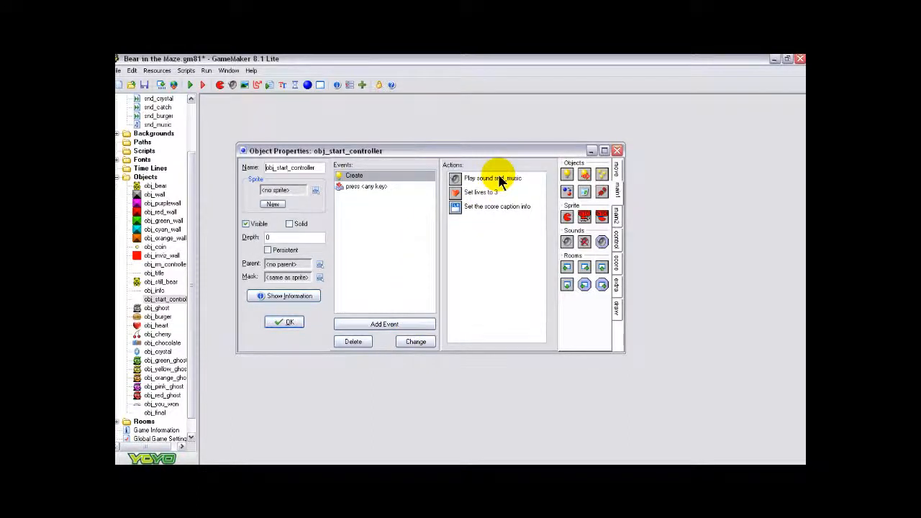
click(288, 322)
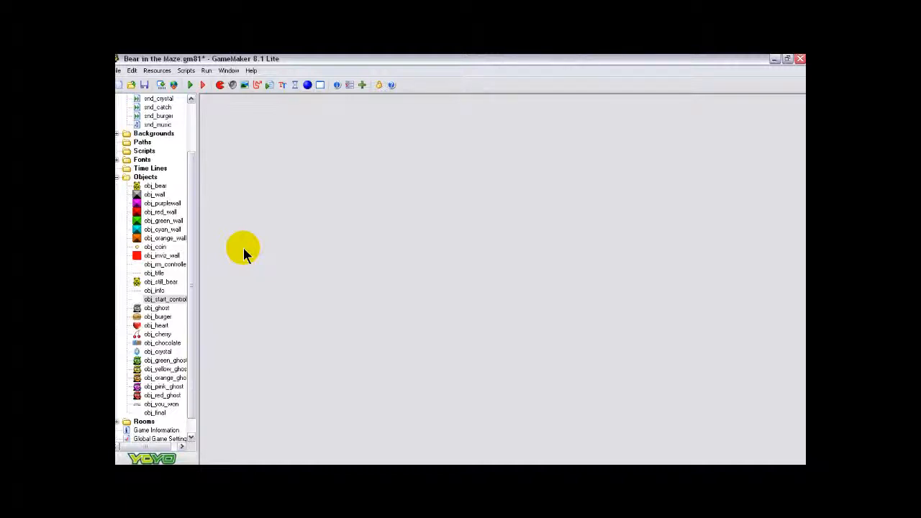
- Create a new object and name it obj_help
click(308, 85)
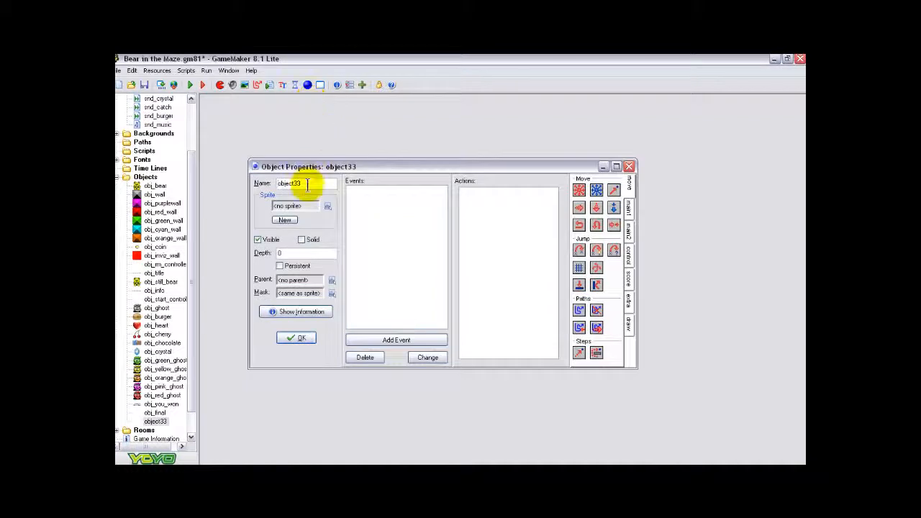
key(BackSpace)
key(BackSpace)
key(BackSpace)
key(BackSpace)
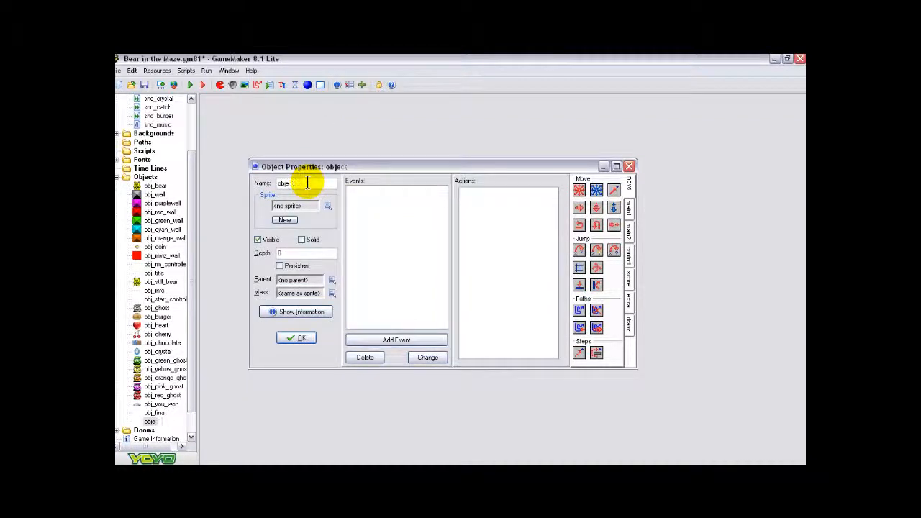
text(_help)
- Add a key press event for the letter H to obj_help with a Show Game Info action, and accept the object
click(379, 340)
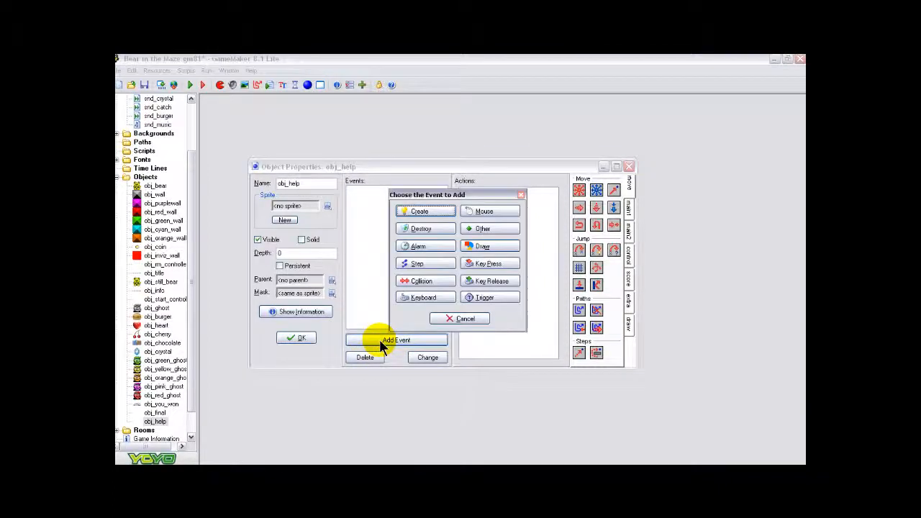
click(476, 266)
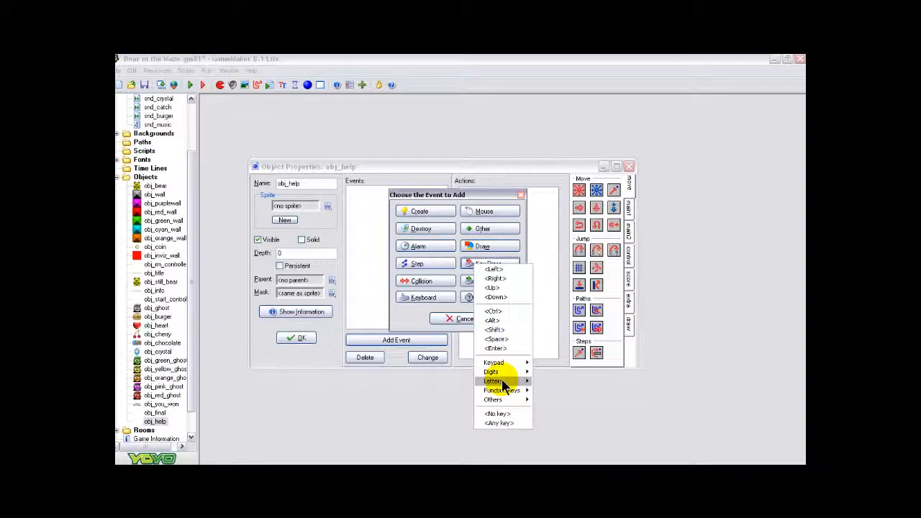
mouse_move(504, 387)
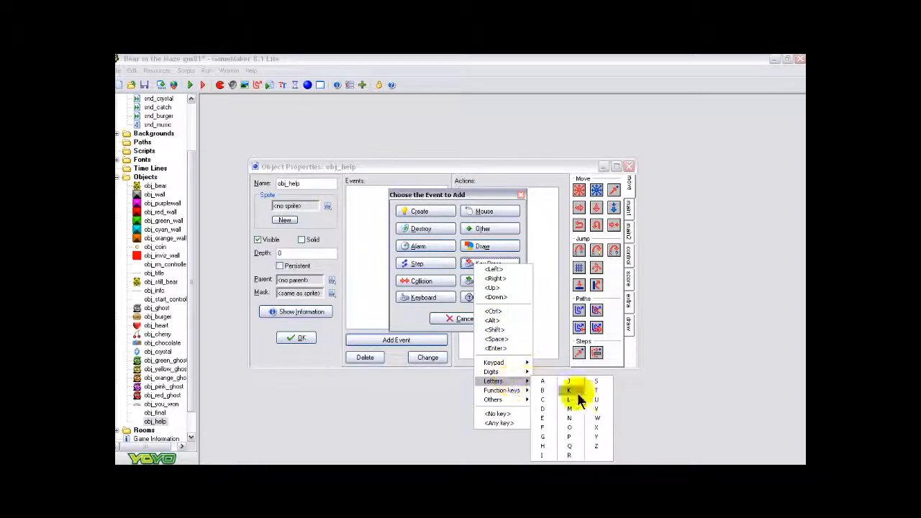
click(544, 446)
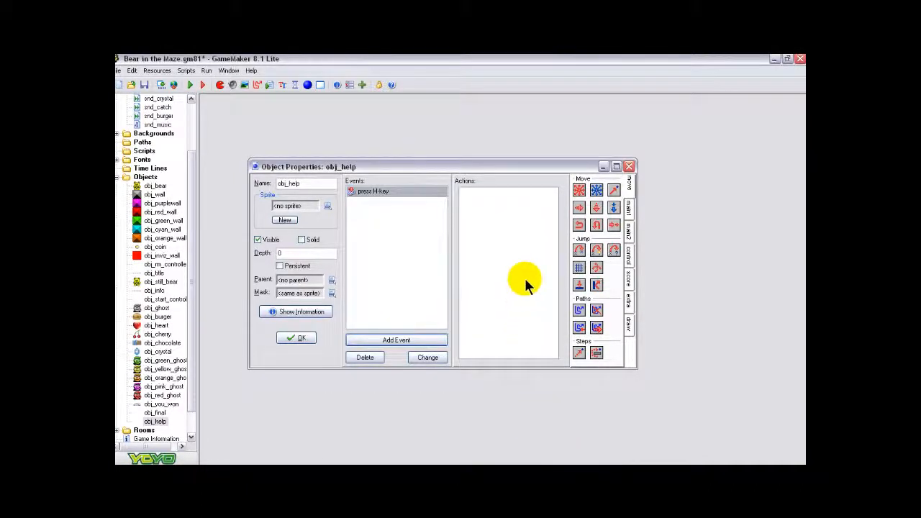
click(629, 228)
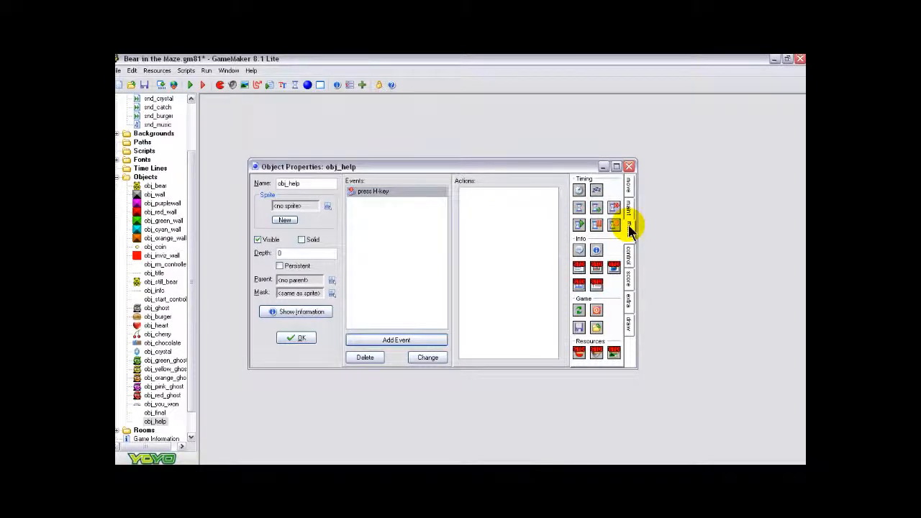
drag(596, 253, 490, 203)
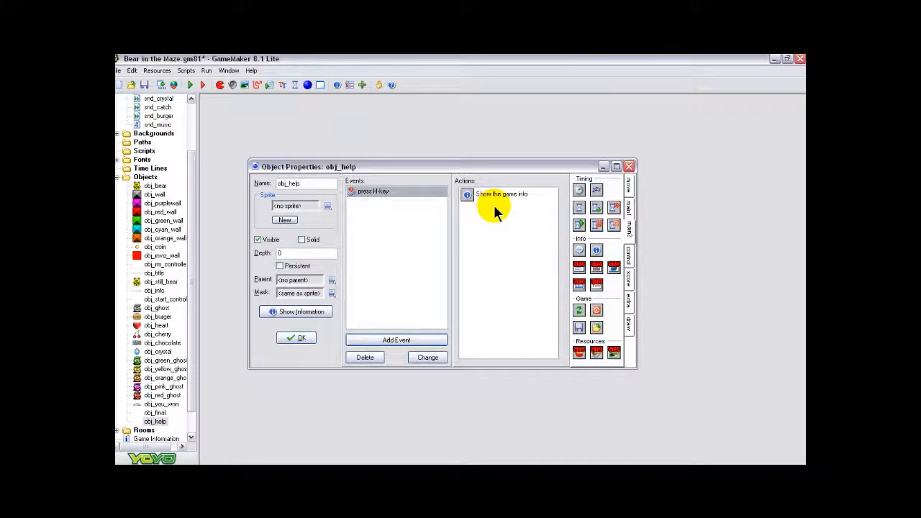
click(298, 338)
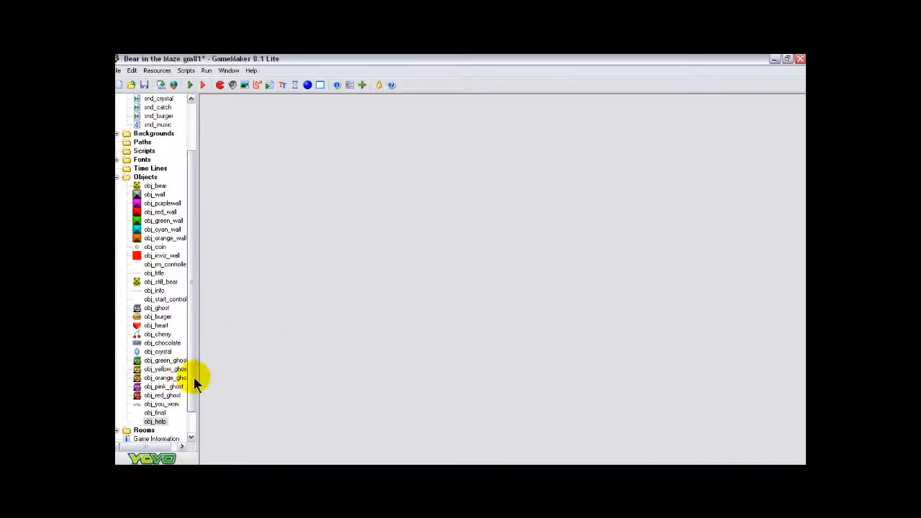
- Place an obj_help instance near the upper-left corner of room_front and close the room
scroll(192, 376, down, 1)
double_click(127, 404)
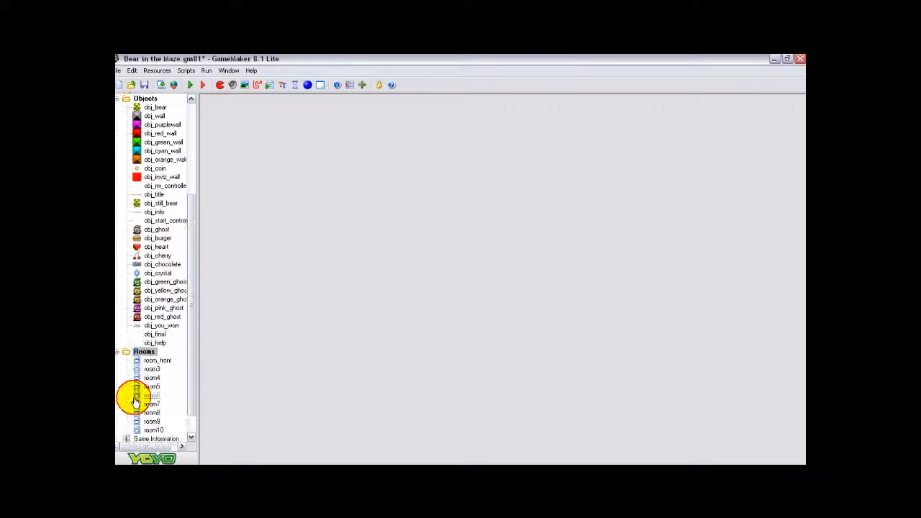
double_click(164, 362)
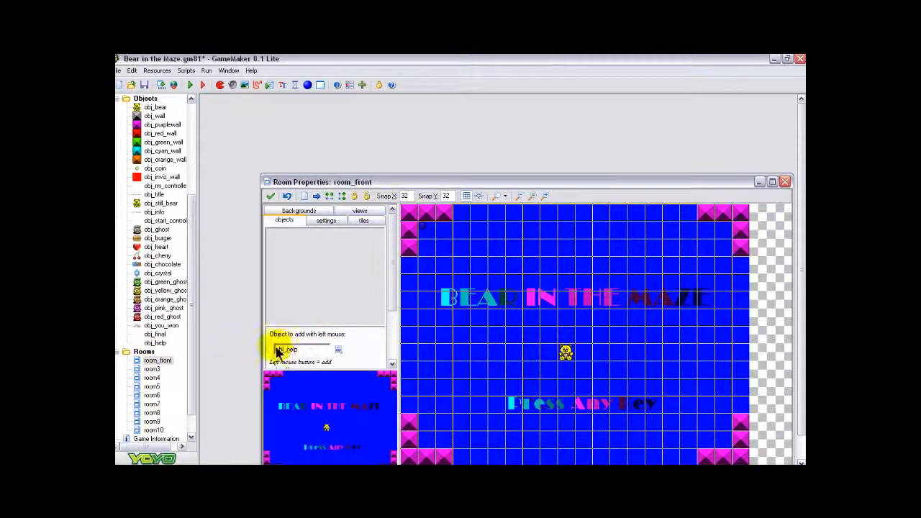
click(459, 215)
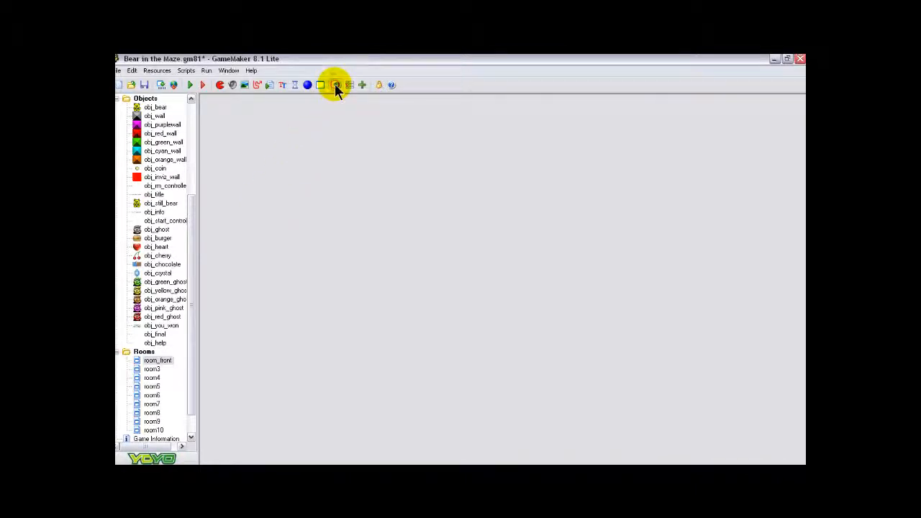
- Open the Game Information editor and enter the heading "How to play the game"
click(336, 85)
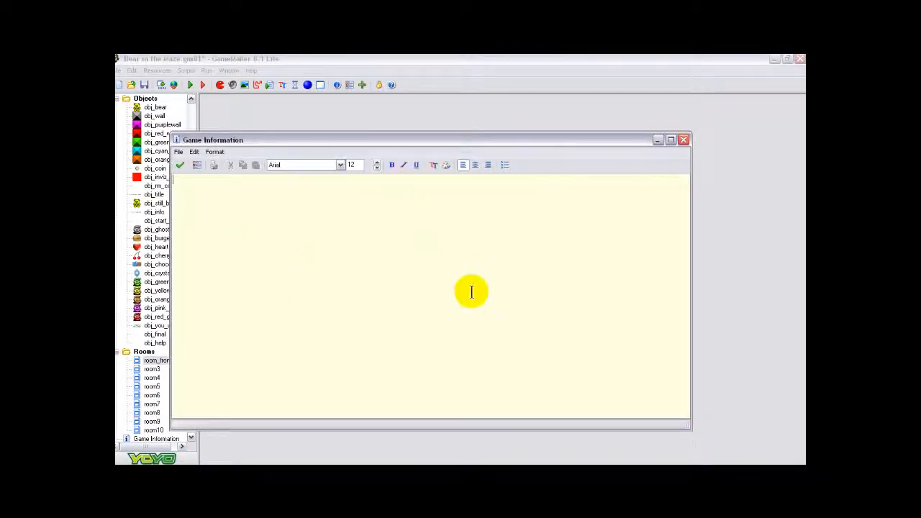
drag(488, 138, 509, 107)
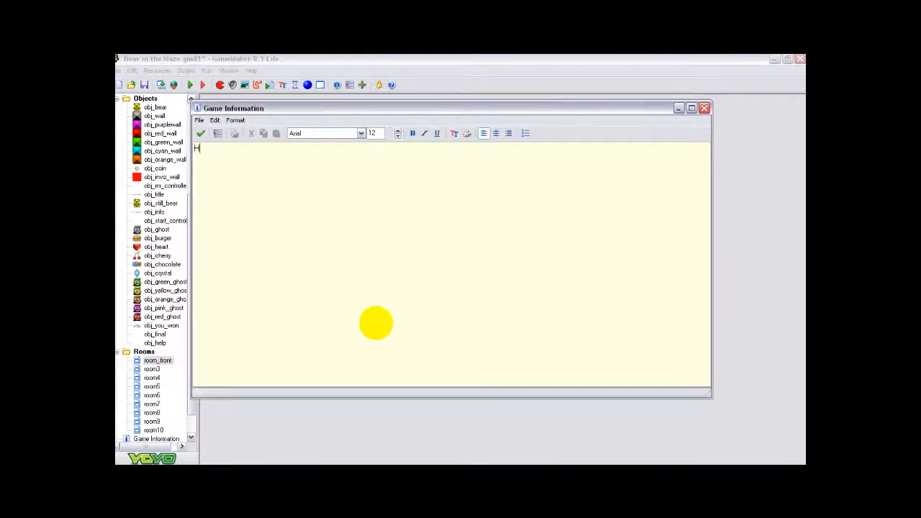
text(lay the game)
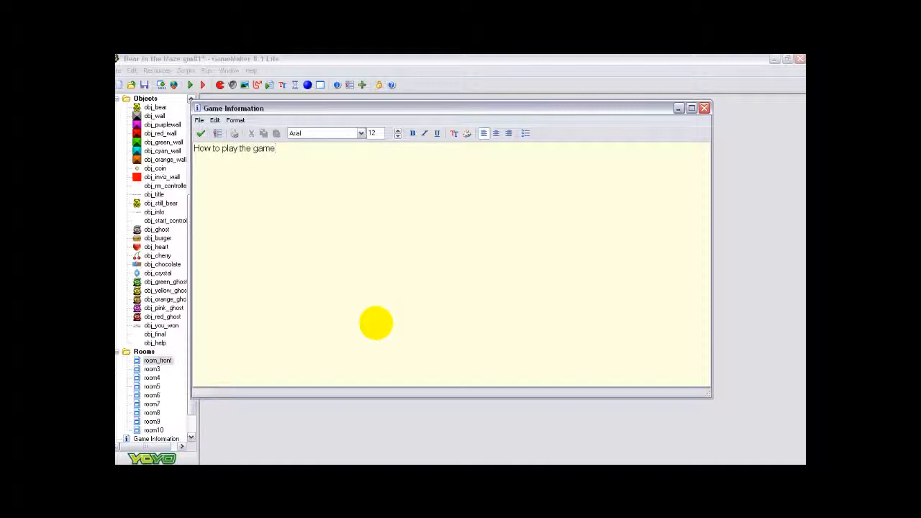
- Set the background colour of the Game Information page to purple
click(467, 133)
click(491, 207)
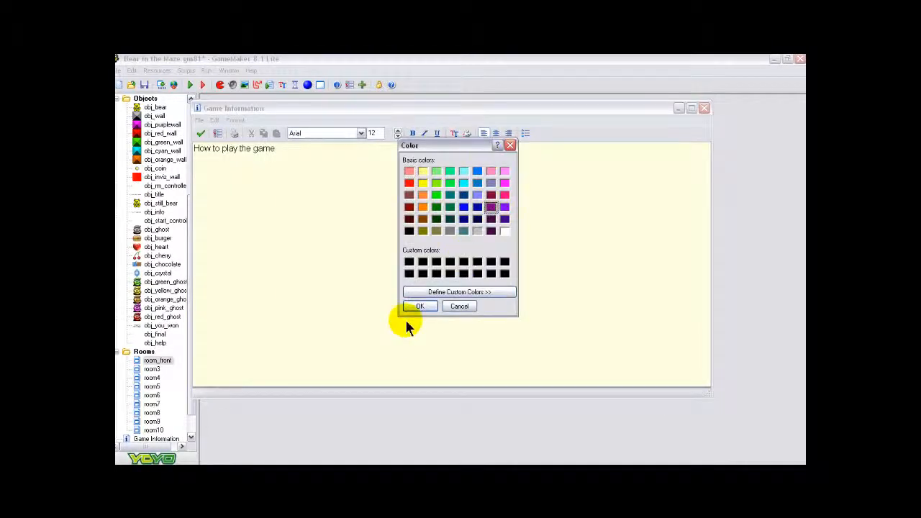
click(420, 306)
- Set the text colour of the "How to play the game" heading to light yellow
click(454, 134)
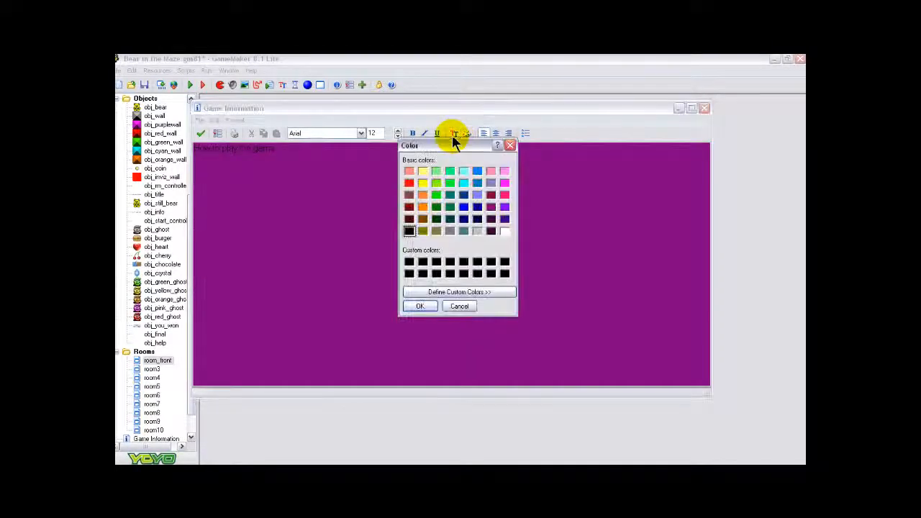
click(420, 306)
click(223, 177)
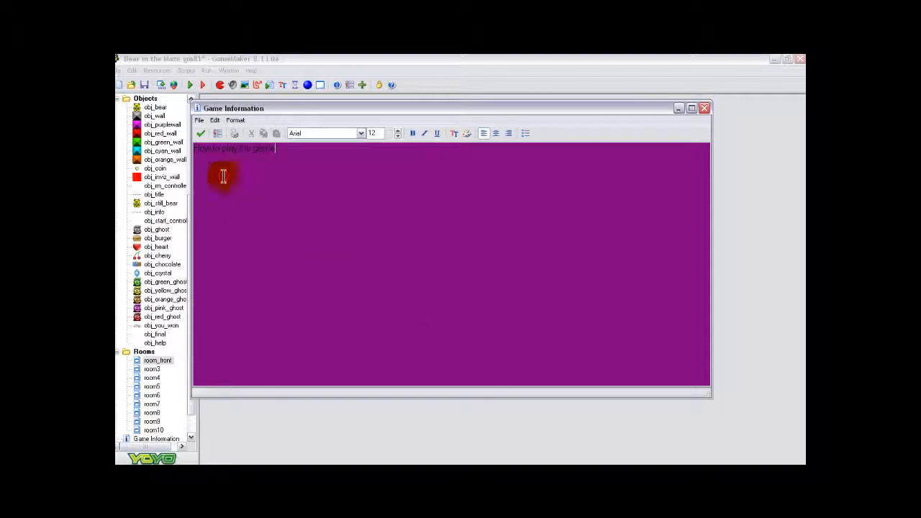
drag(189, 147, 329, 151)
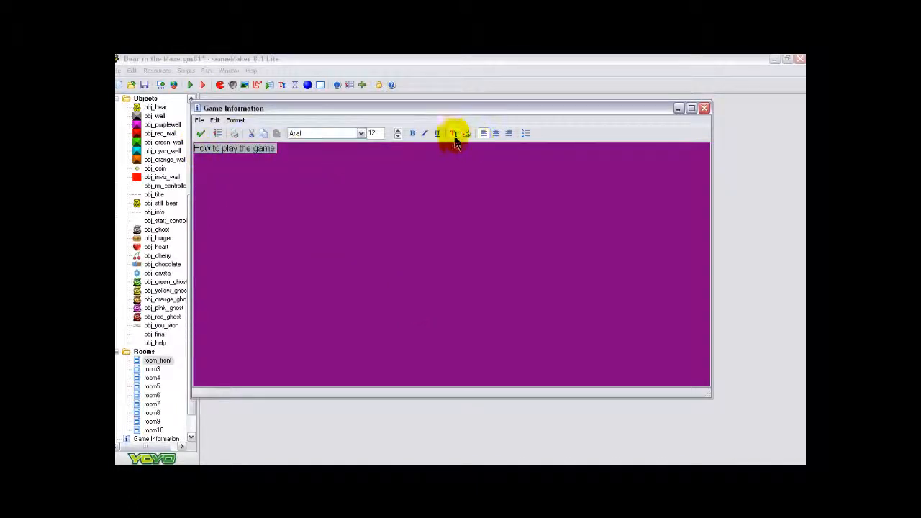
click(454, 134)
click(421, 171)
click(421, 306)
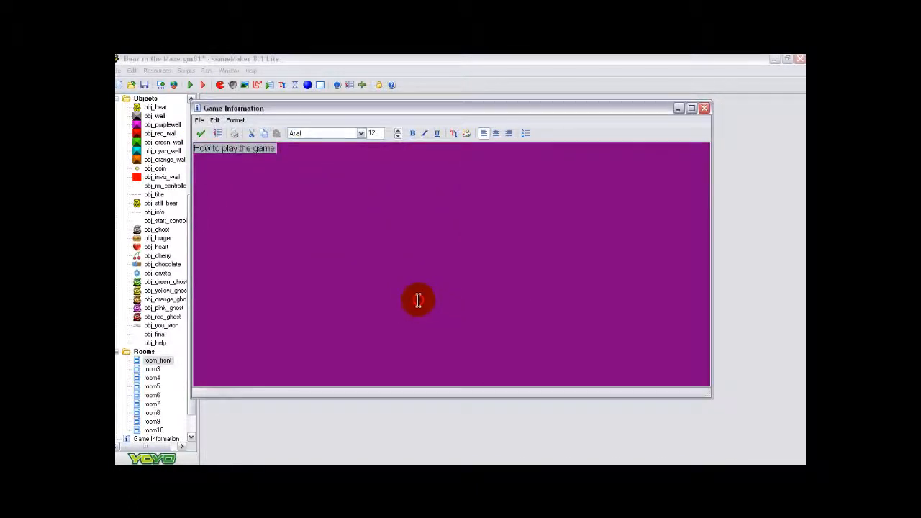
click(344, 187)
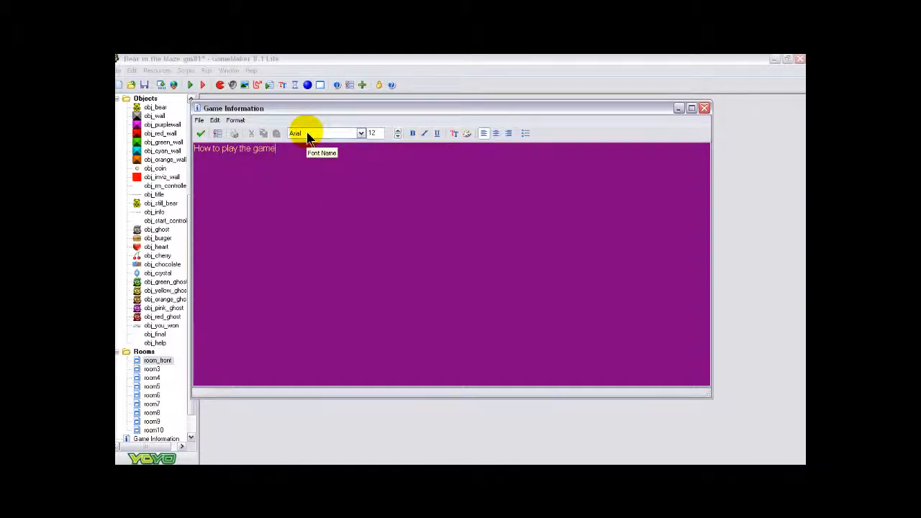
click(324, 175)
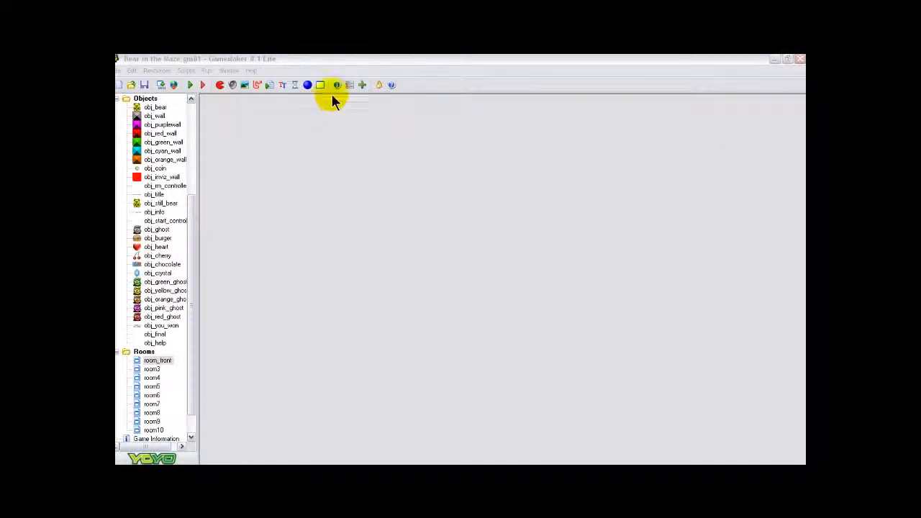
- Review the completed Game Information page in an enlarged editor window and accept it
click(337, 85)
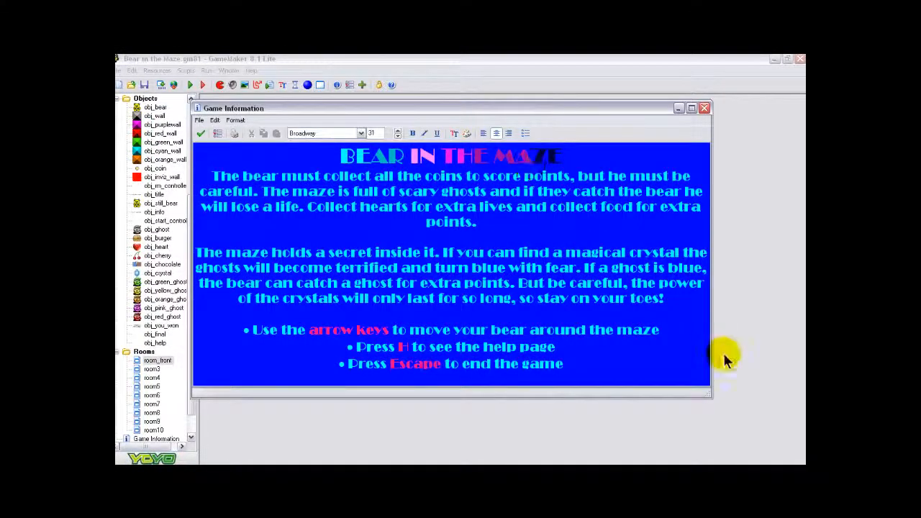
drag(711, 392, 734, 437)
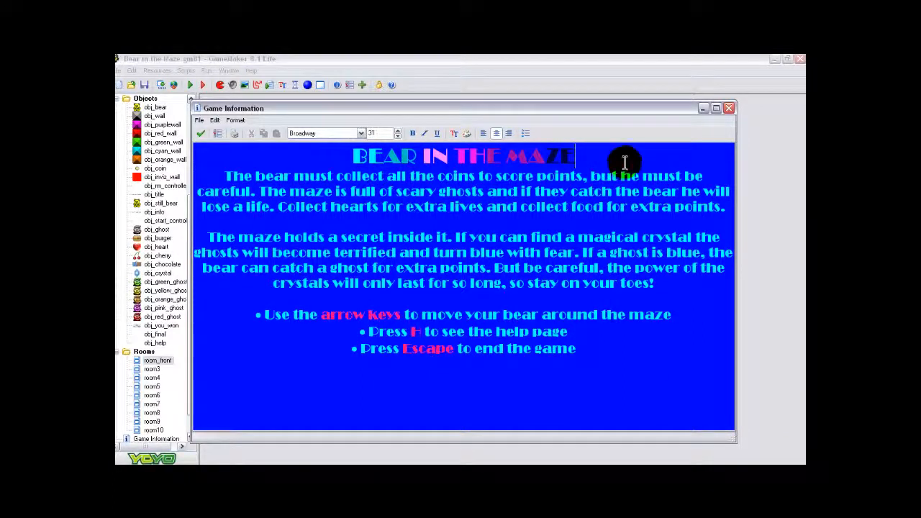
click(586, 146)
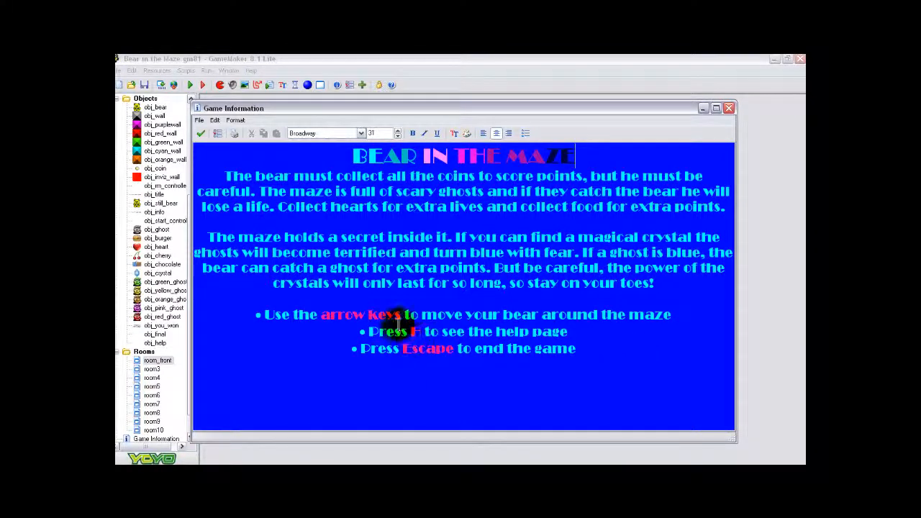
click(200, 134)
- Run the game to test the help page from the title screen, return to play, and quit the game
click(191, 85)
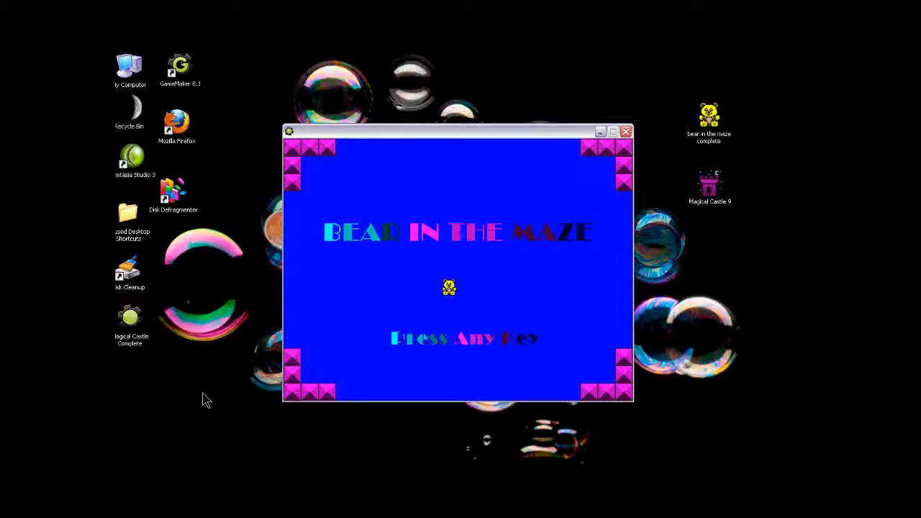
key(Return)
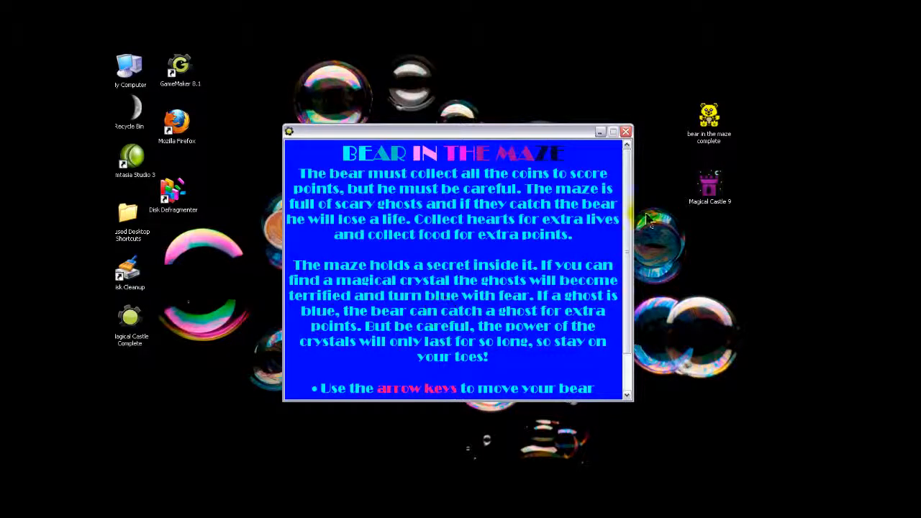
mouse_move(628, 222)
mouse_down()
mouse_move(627, 262)
mouse_move(630, 223)
mouse_up()
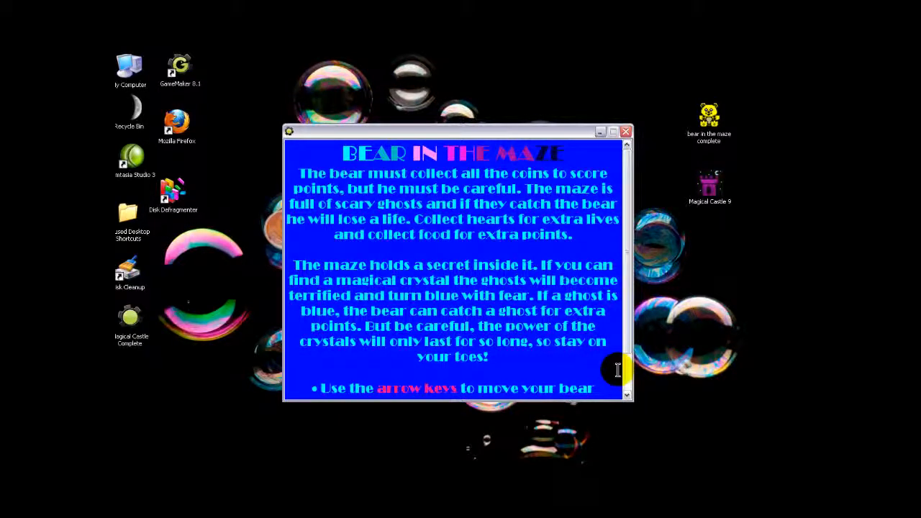
key(Escape)
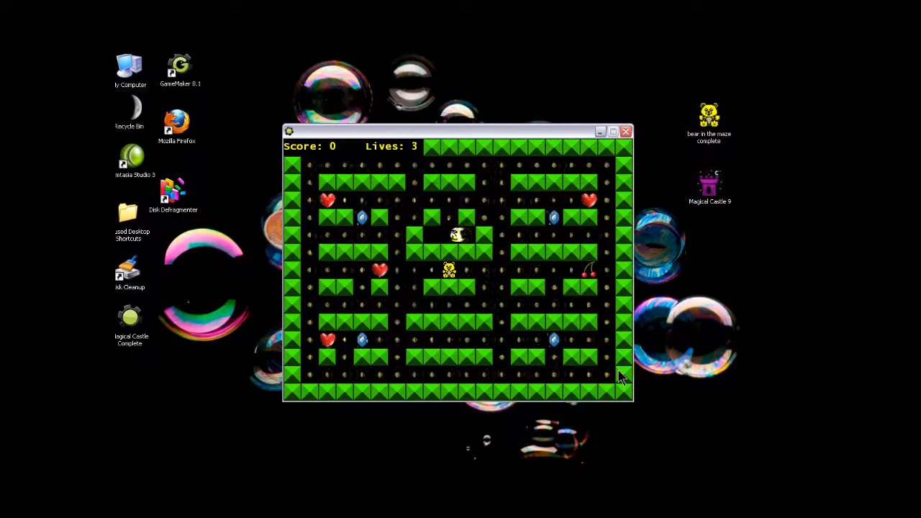
key(Escape)
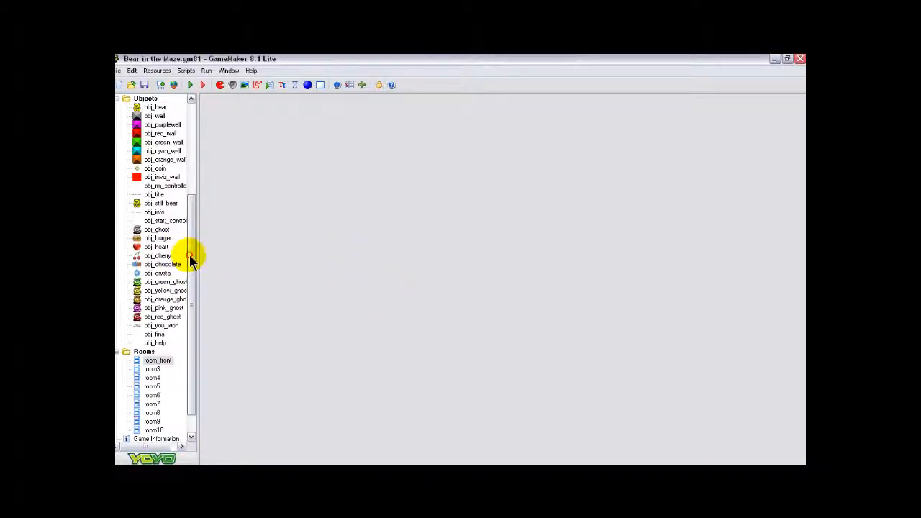
- Examine the loading options and game icon in Global Game Settings, accept them, and view the icons on the desktop
scroll(185, 273, down, 1)
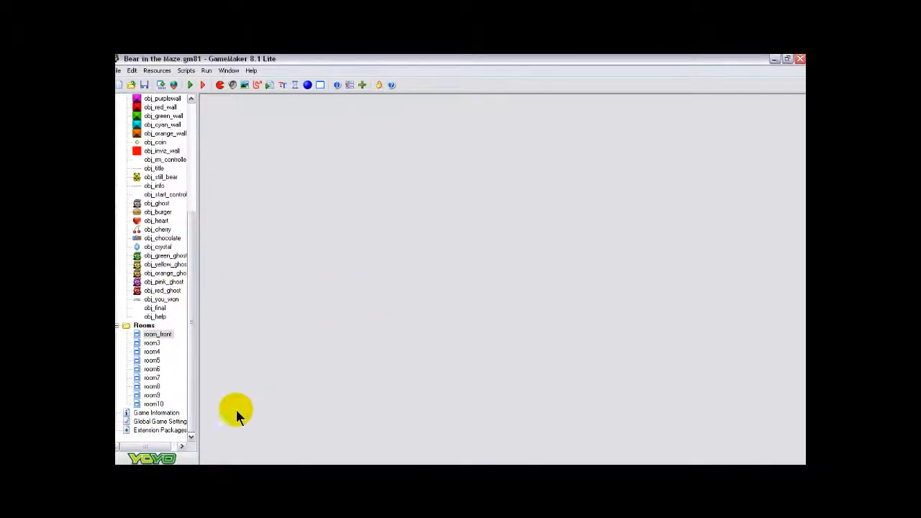
double_click(161, 422)
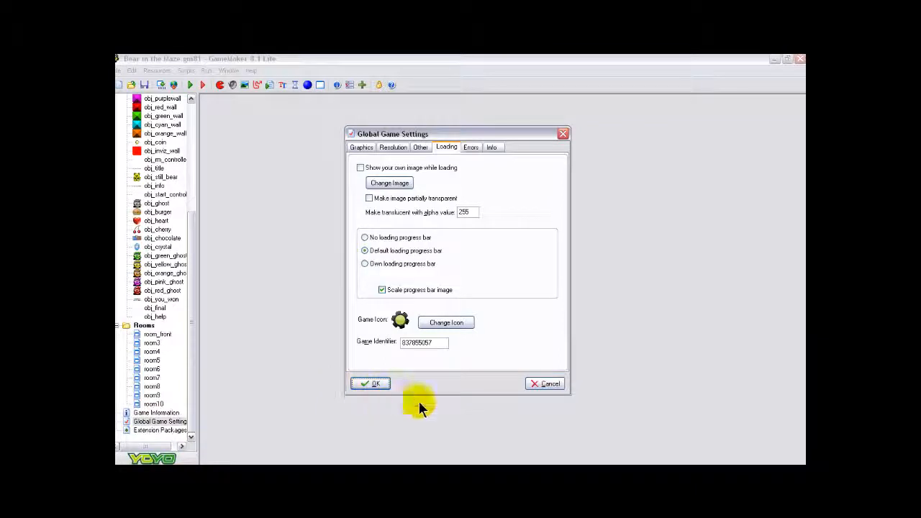
click(378, 384)
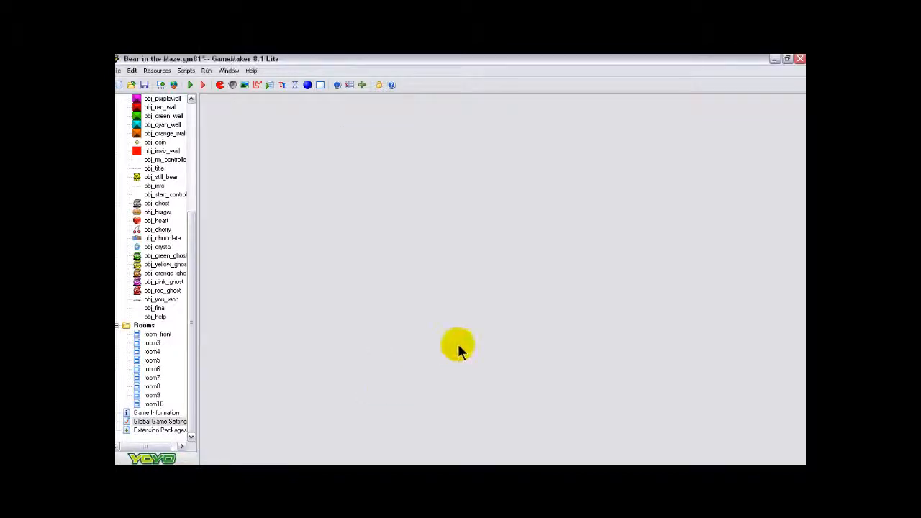
click(774, 59)
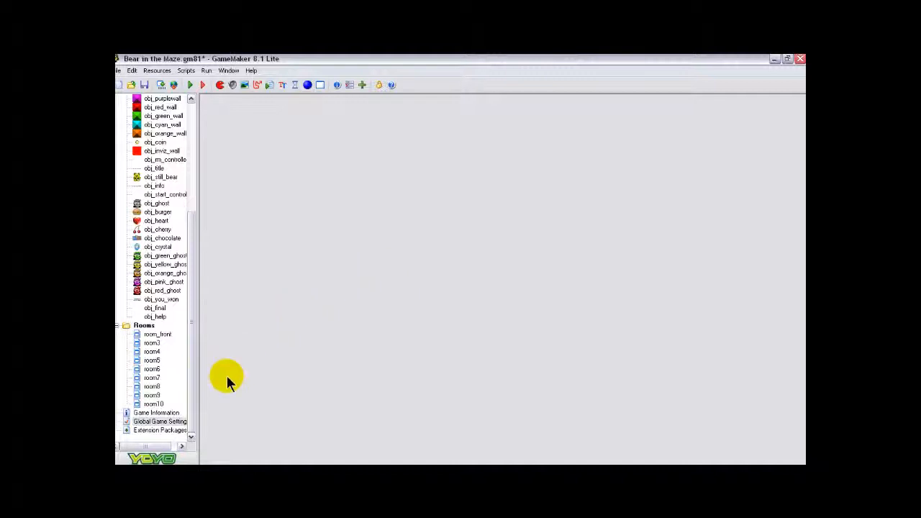
- Change the game icon in Global Game Settings to the life icon from the Icons folder inside Sprites
double_click(180, 422)
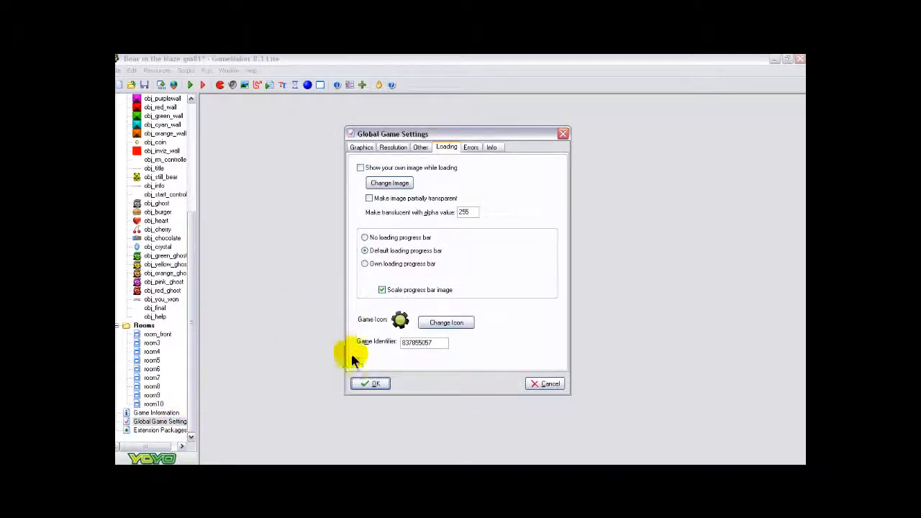
click(453, 324)
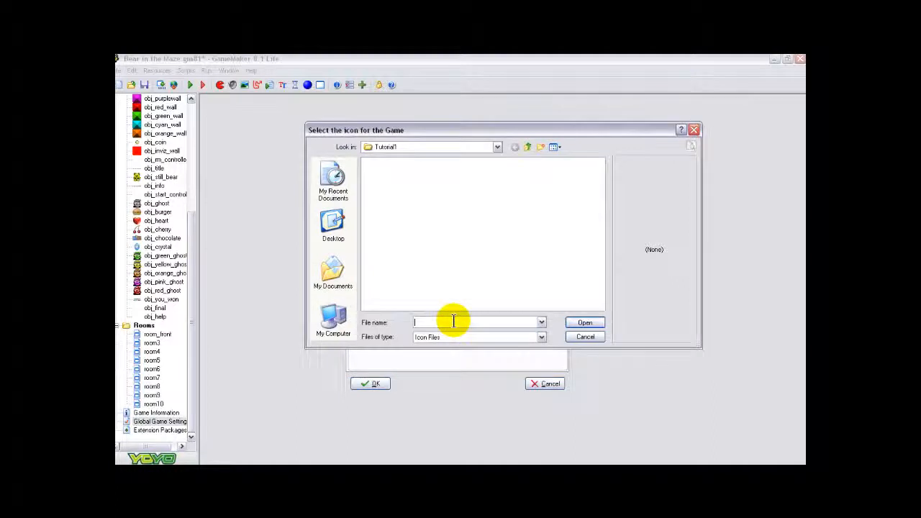
click(528, 148)
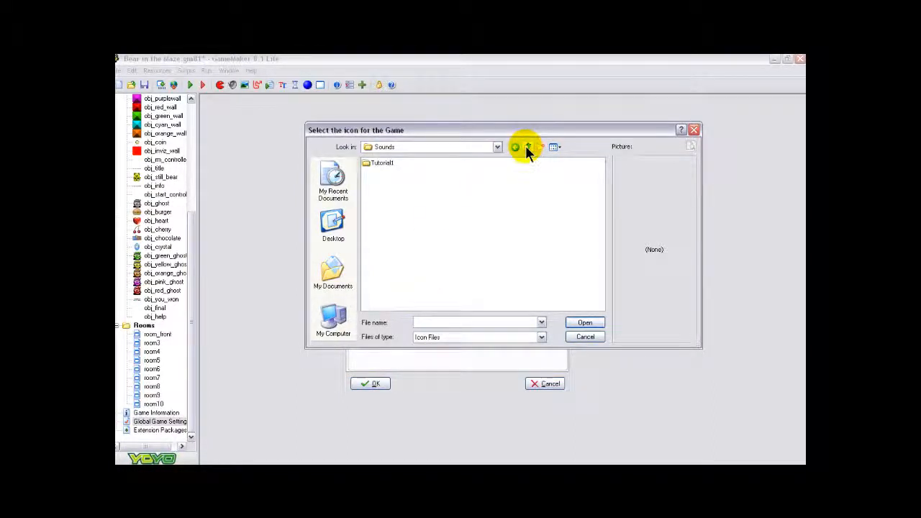
click(332, 277)
double_click(382, 293)
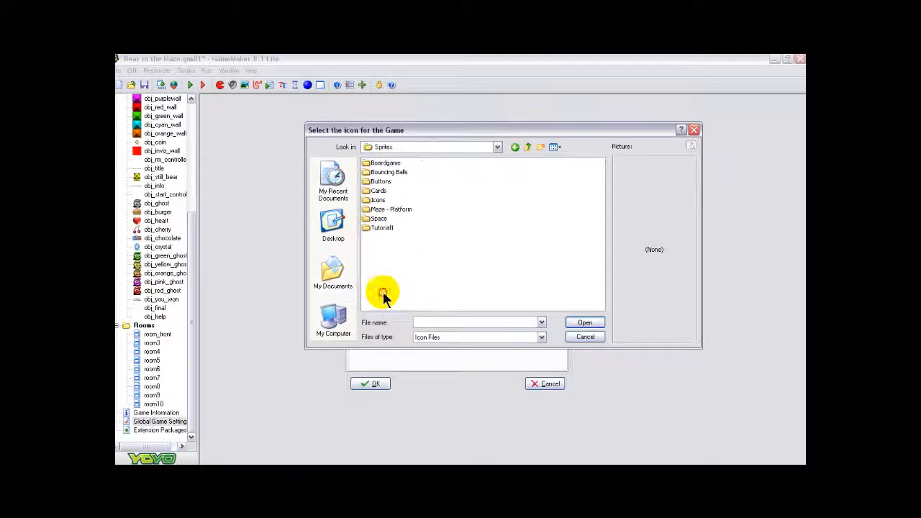
double_click(378, 200)
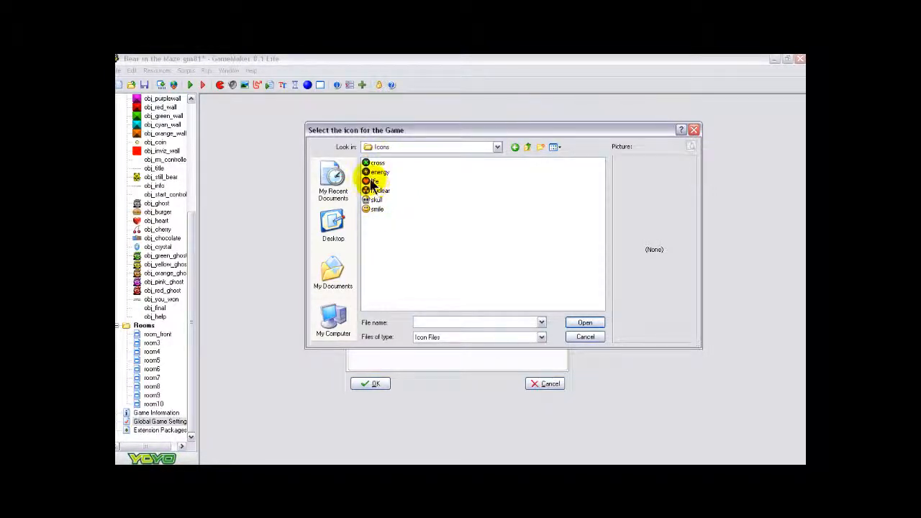
click(373, 182)
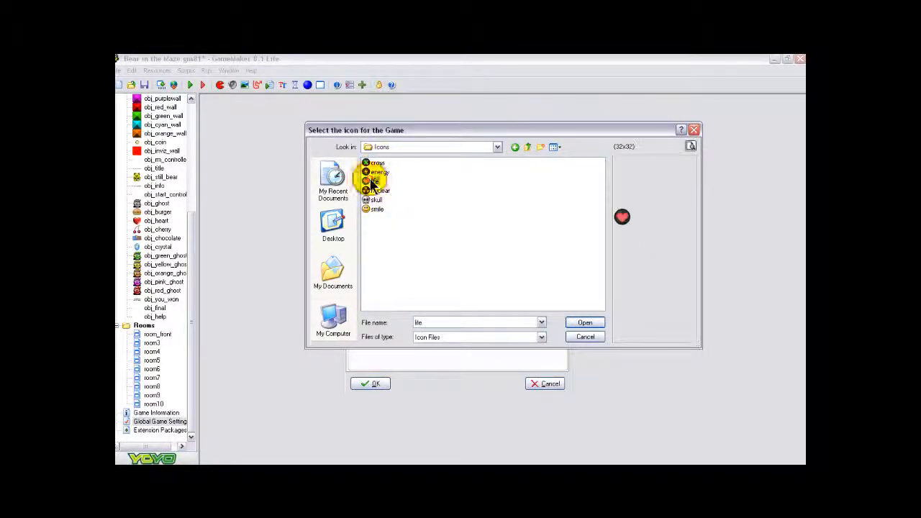
click(586, 324)
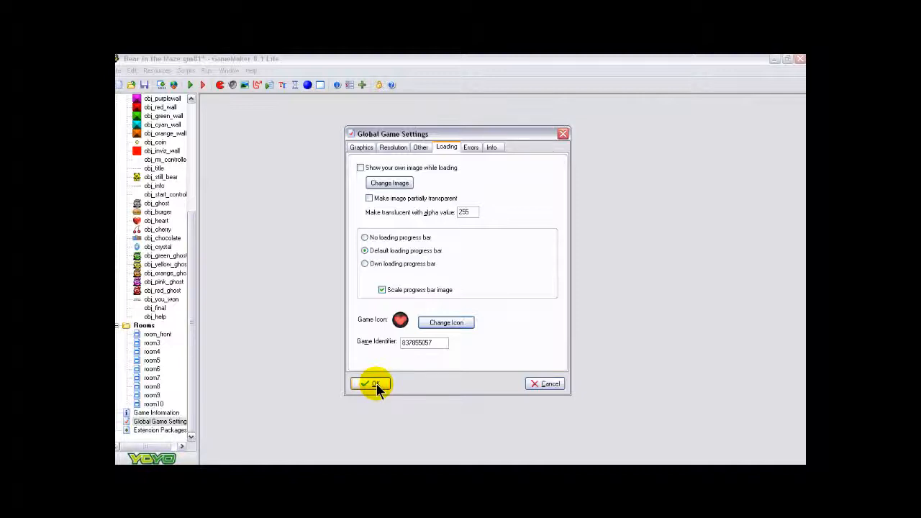
- Enable Start in full-screen mode in the graphics settings and accept the Global Game Settings
click(360, 148)
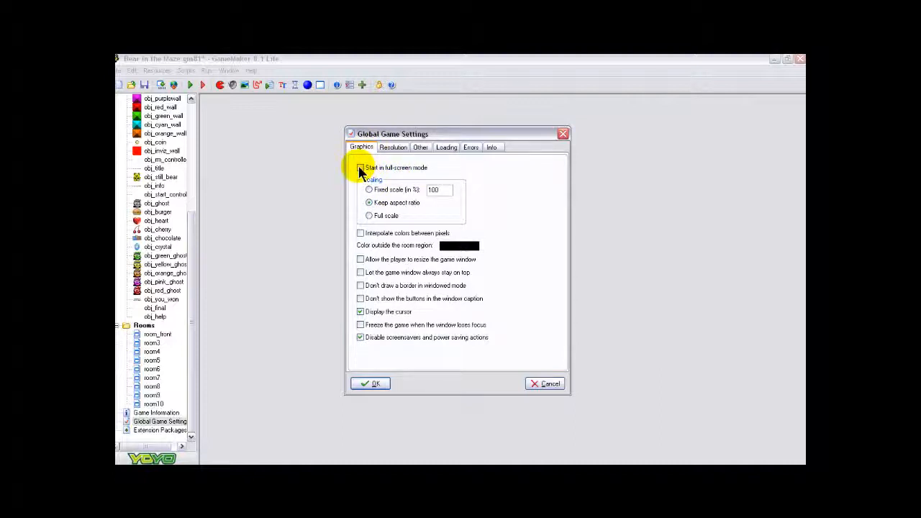
click(360, 168)
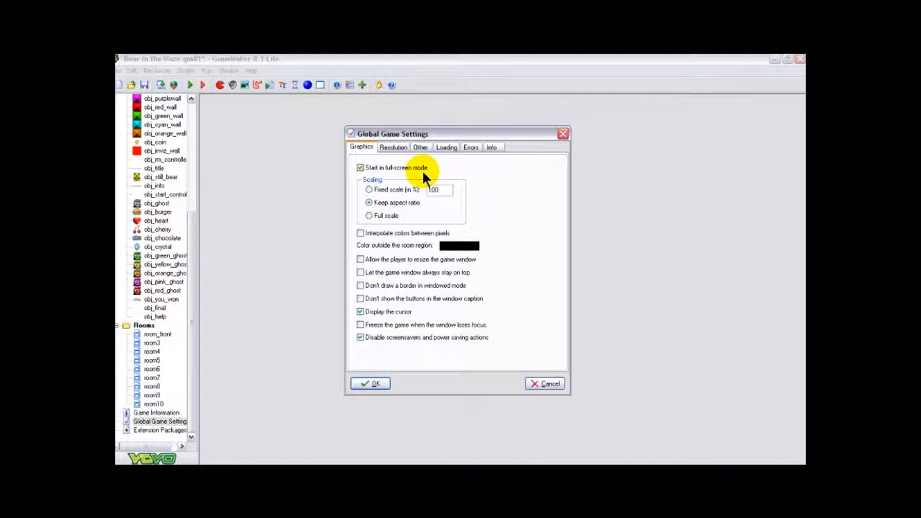
click(360, 168)
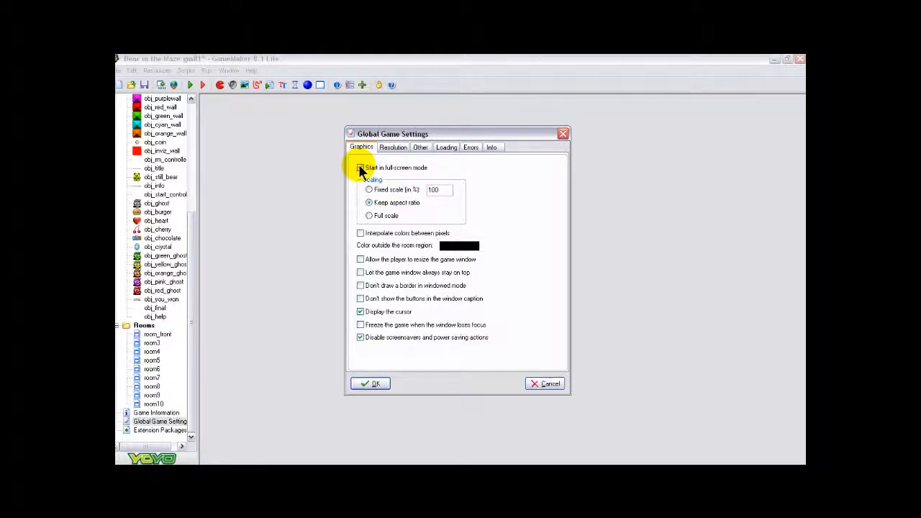
click(360, 168)
click(374, 385)
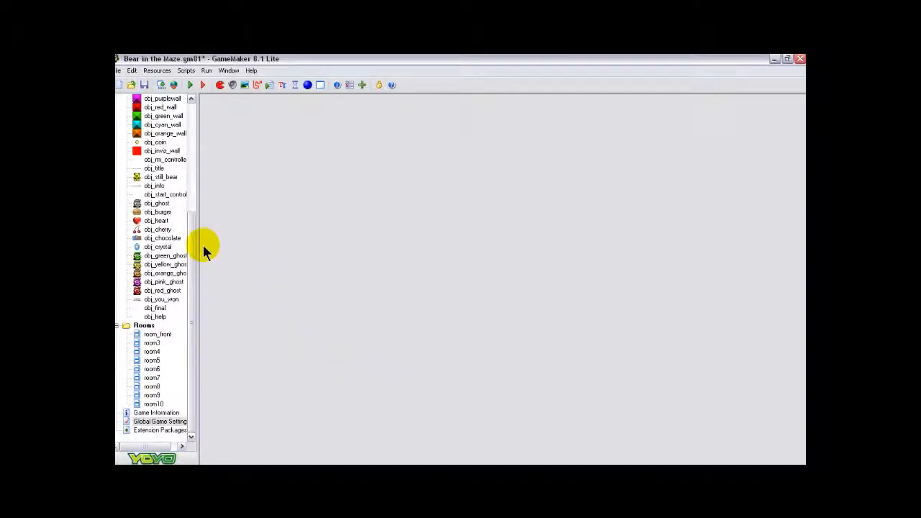
- Create a stand-alone executable named Bear in the Maze on the Desktop, and reveal the desktop
drag(189, 258, 189, 146)
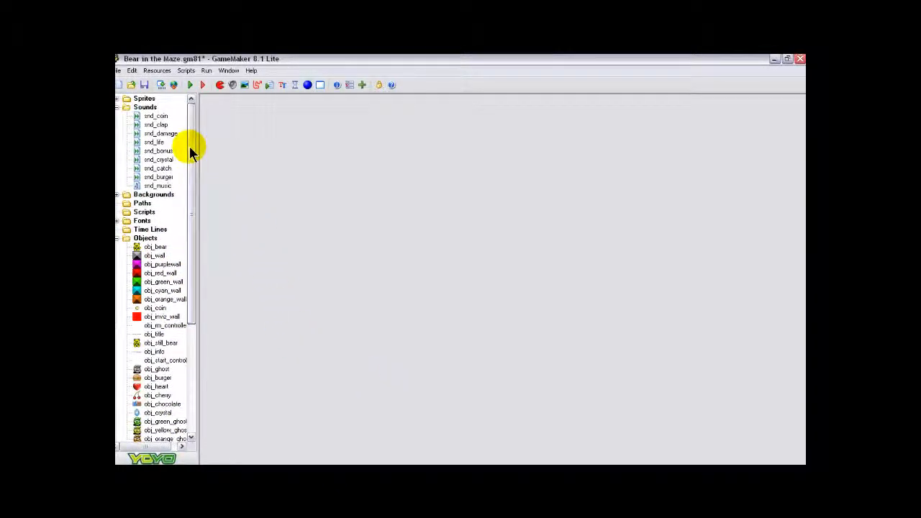
click(119, 71)
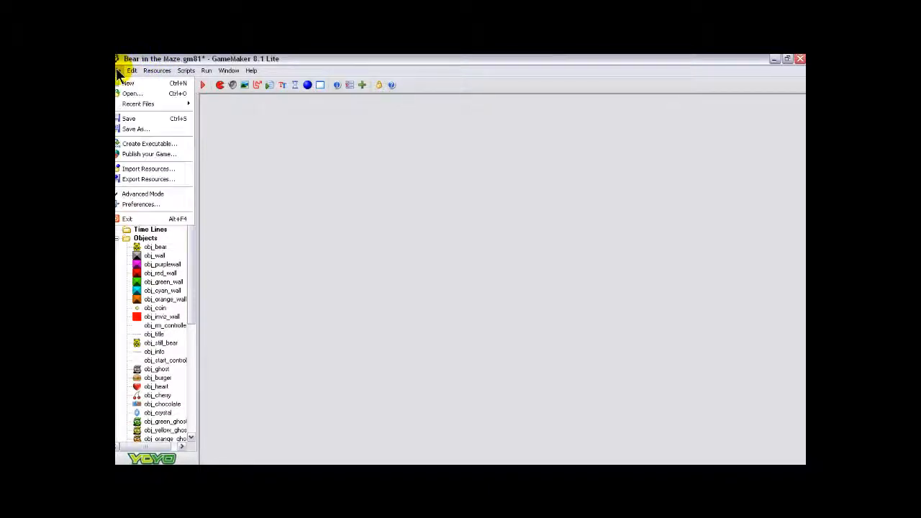
click(151, 144)
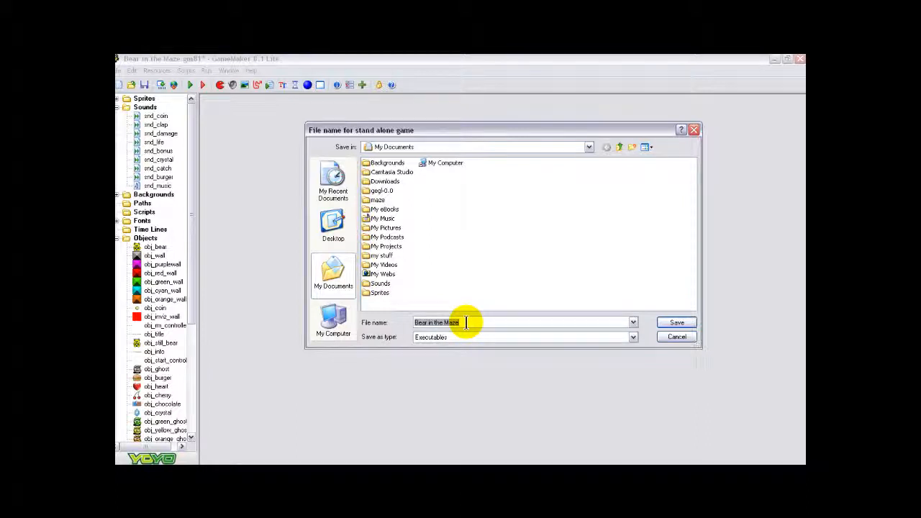
click(332, 225)
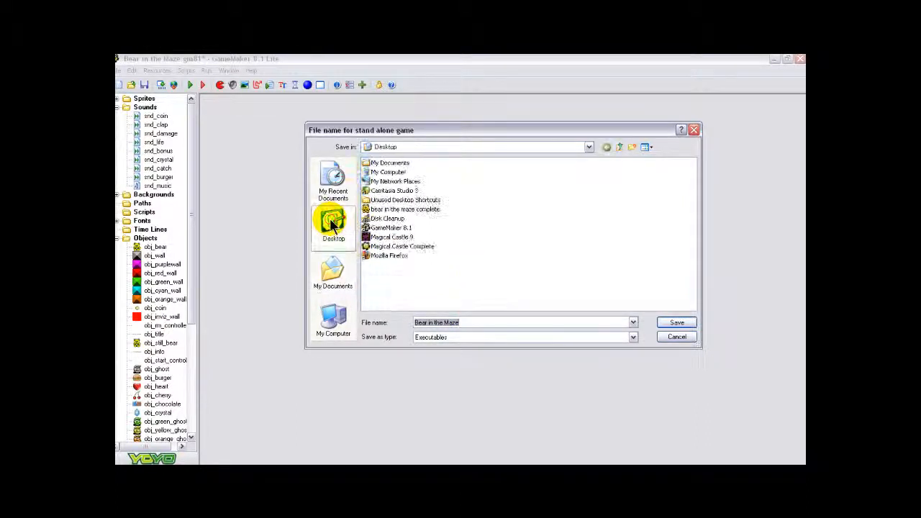
click(677, 326)
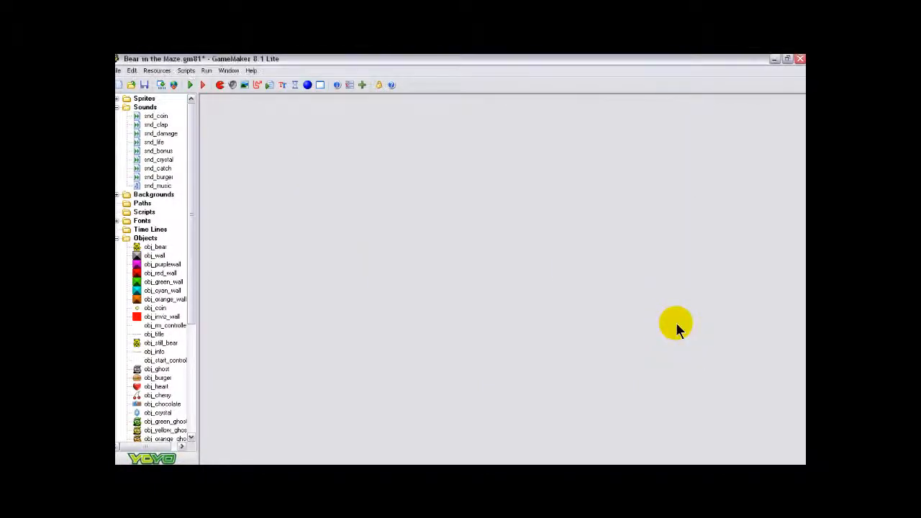
click(775, 59)
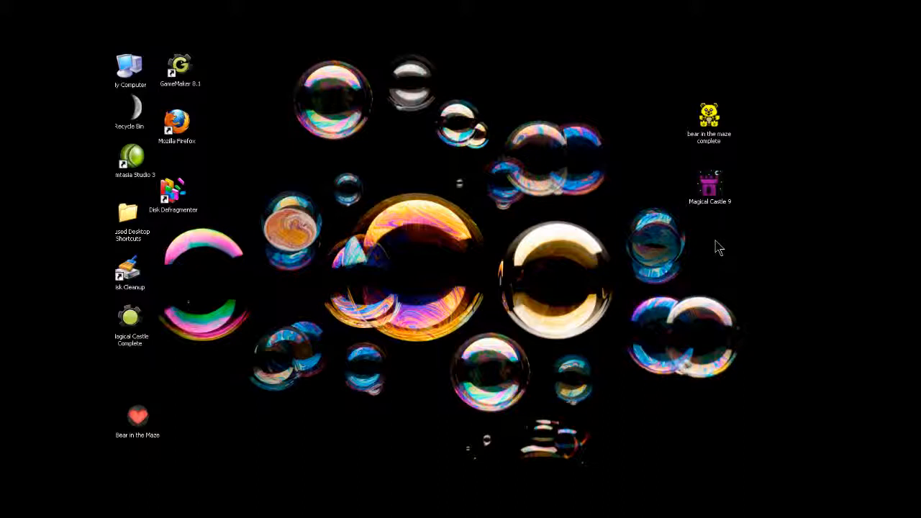
- Place the Bear in the Maze executable below Magical Castle 9 on the desktop, launch it, and start the game from its title screen
drag(716, 241, 717, 241)
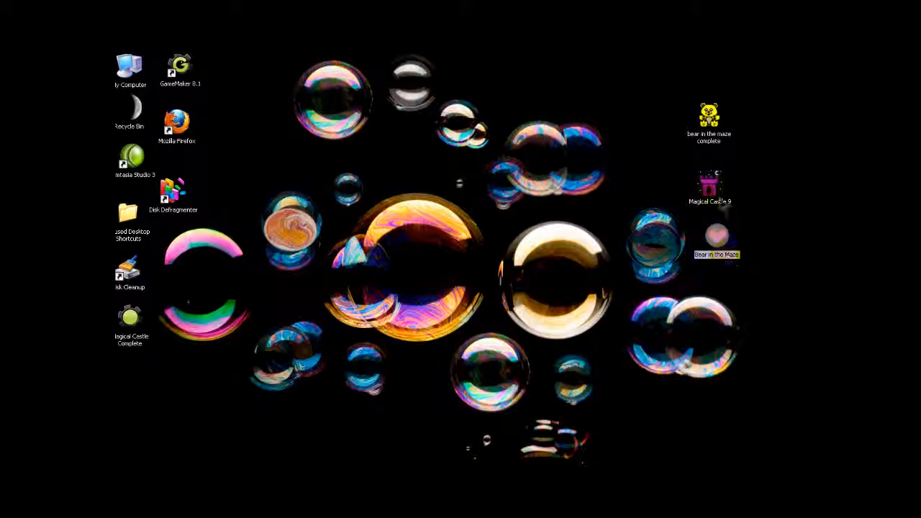
click(711, 185)
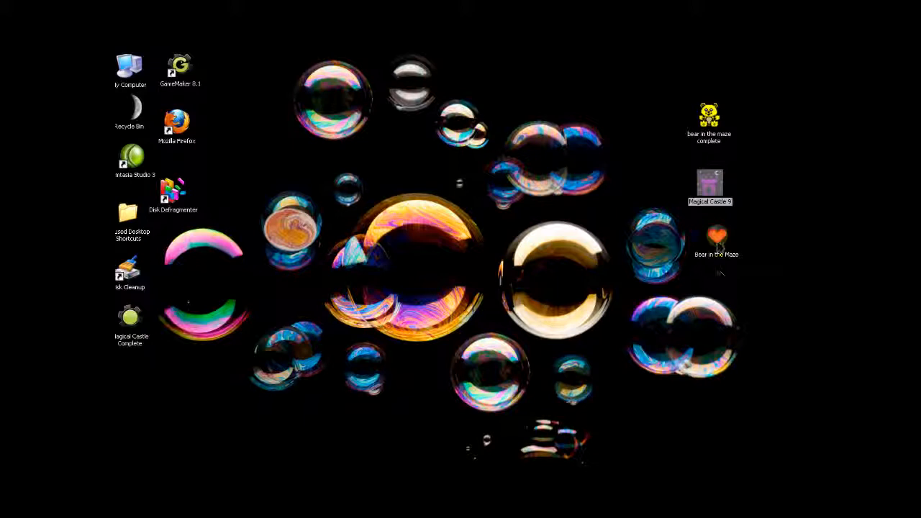
click(717, 238)
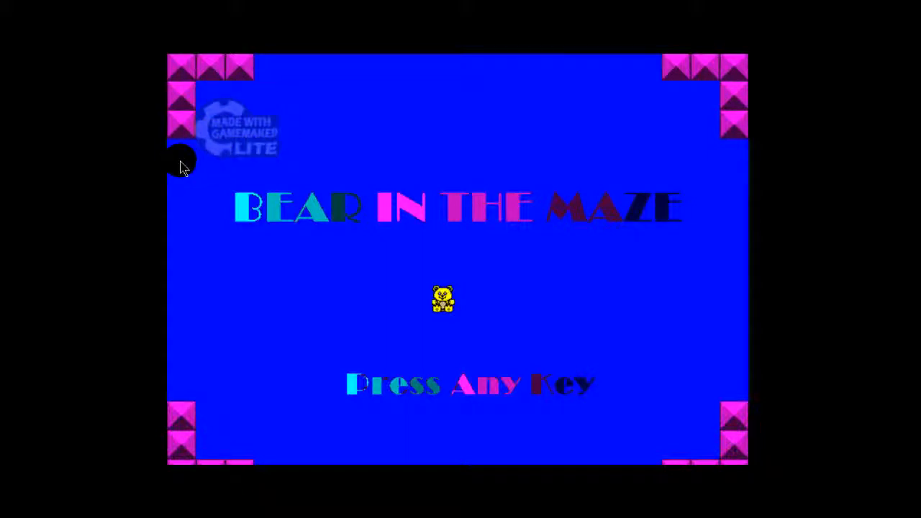
key(Return)
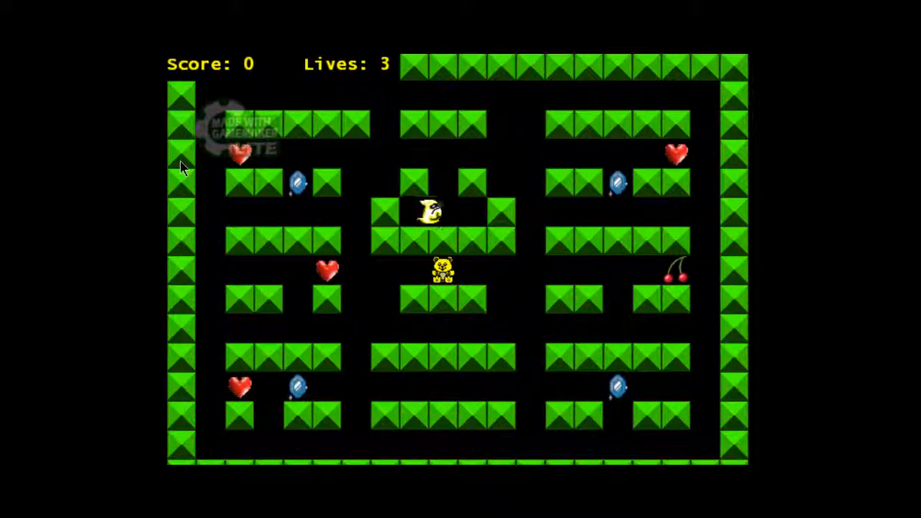
- Play-test the green maze level in full-screen mode, steering the bear through the corridors to collect coins, hearts and cherries while avoiding the ghost
key(Right)
key(Down)
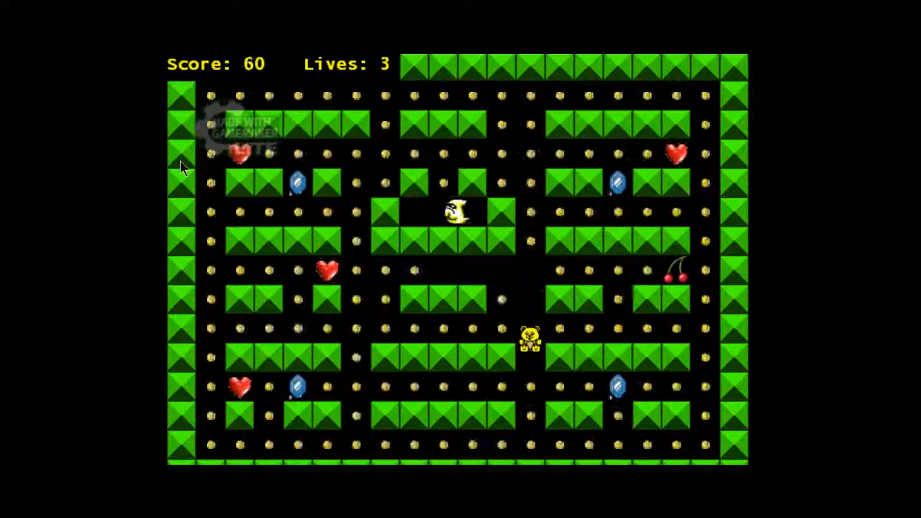
key(Right)
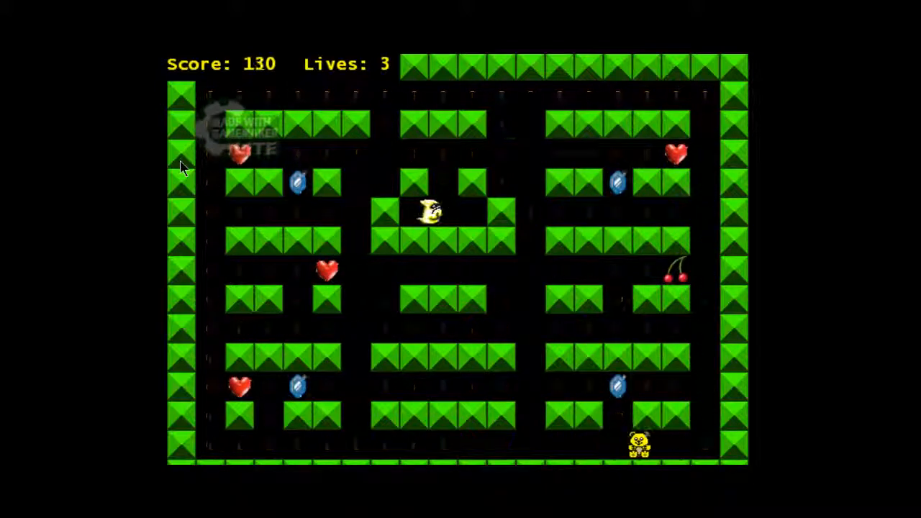
key(Up)
key(Left)
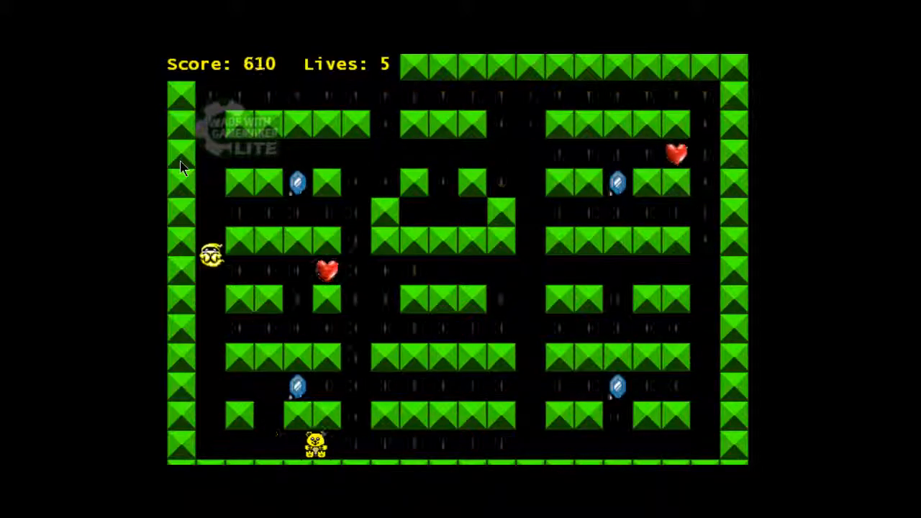
key(Left)
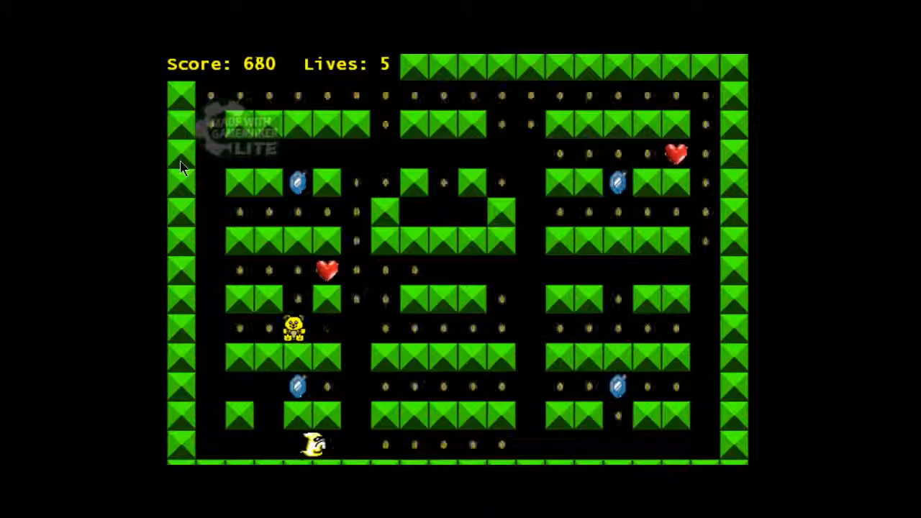
key(Up)
key(Right)
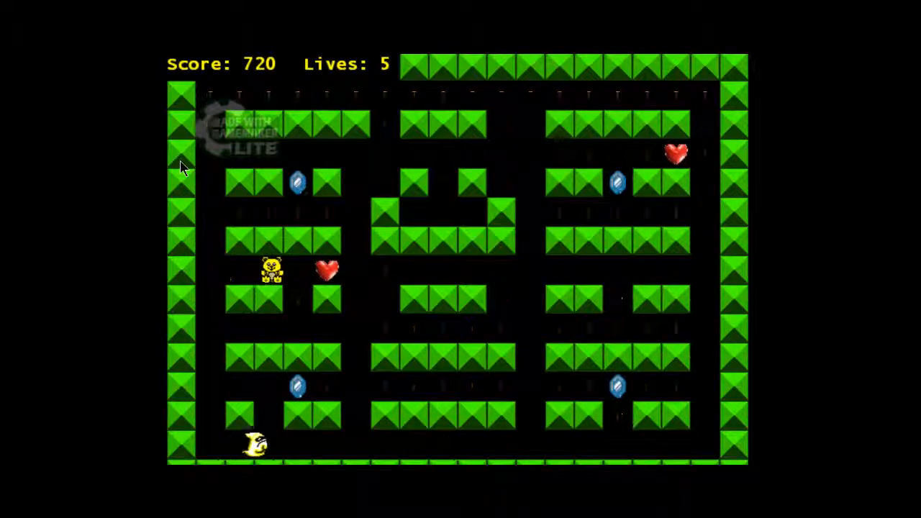
key(Down)
key(Right)
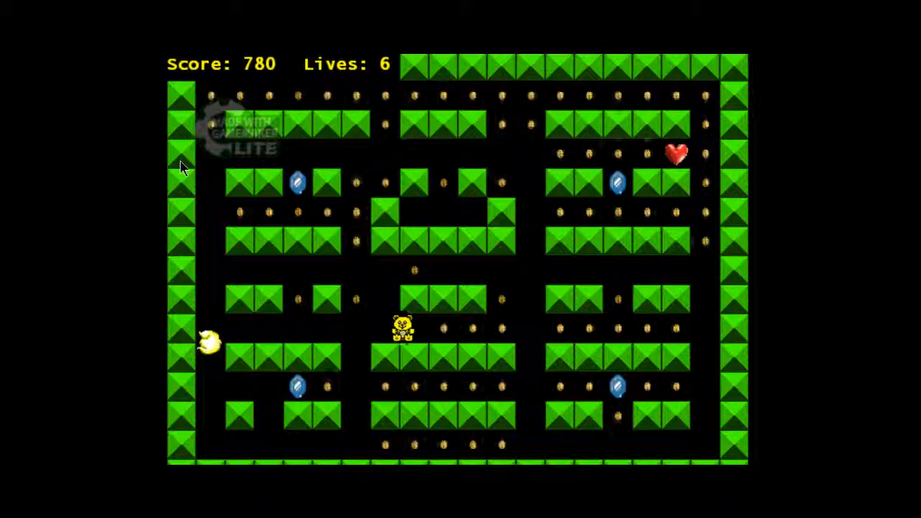
key(Up)
key(Left)
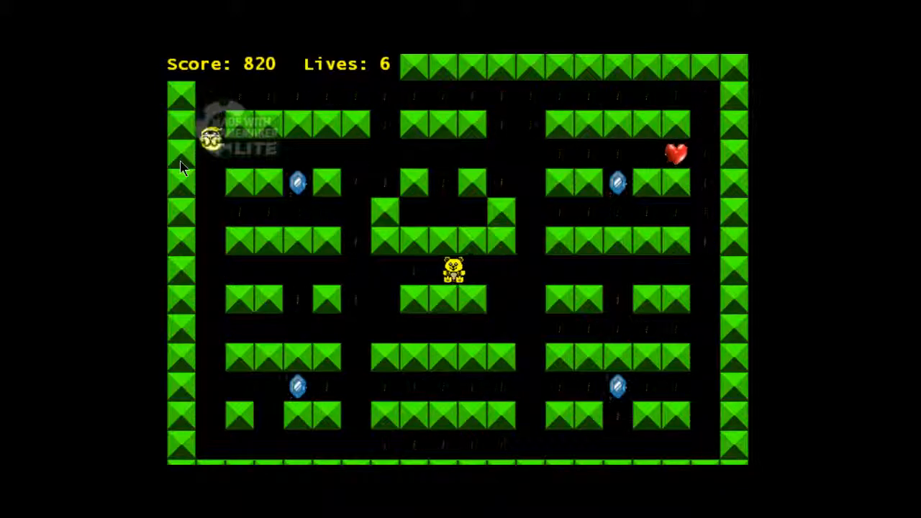
key(Up)
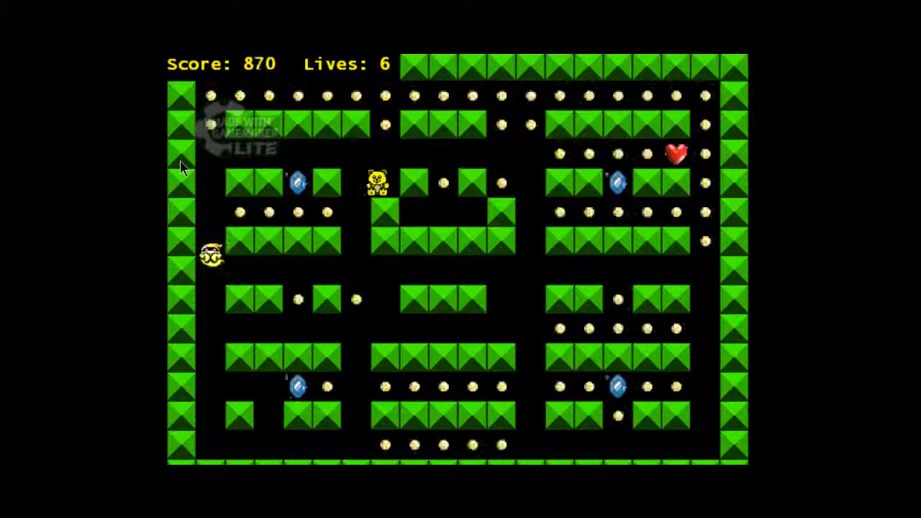
key(Right)
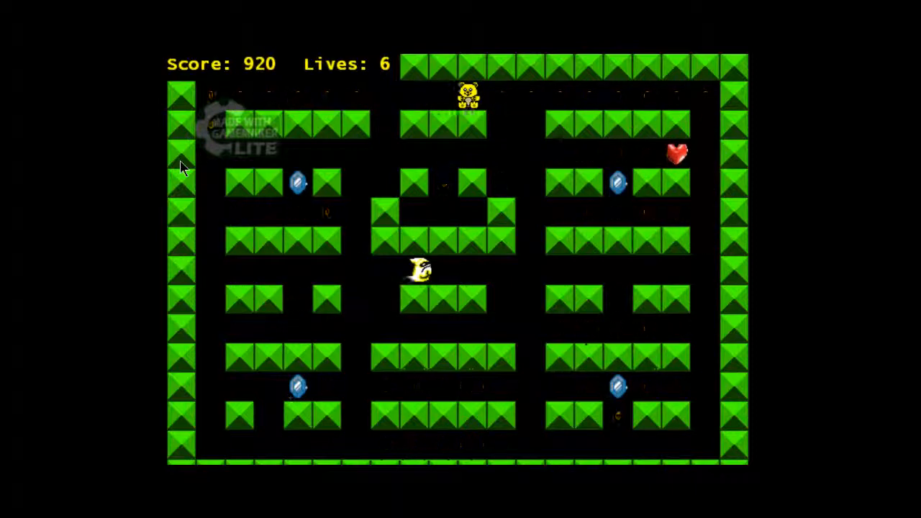
key(Down)
key(Left)
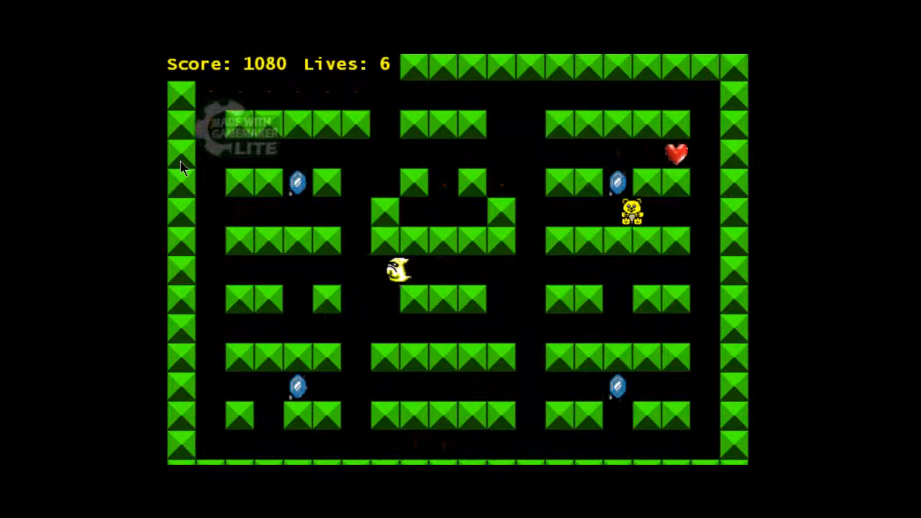
key(Up)
key(Right)
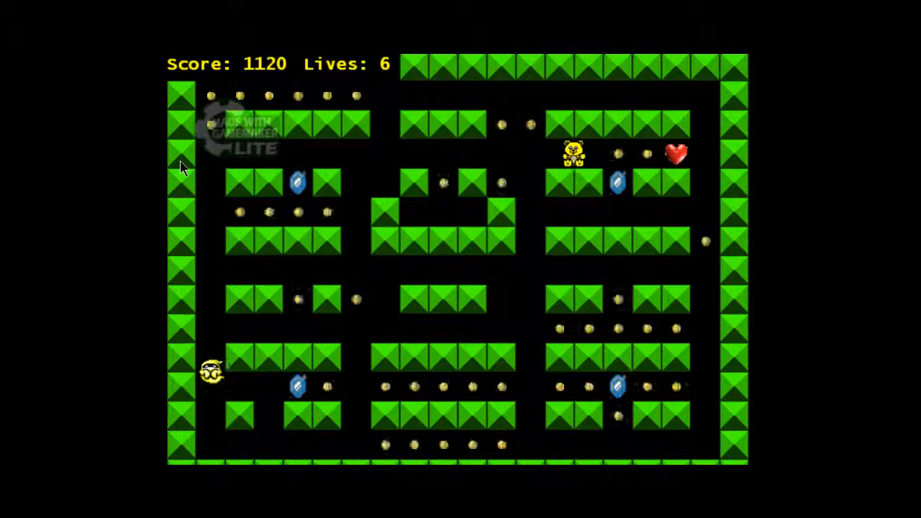
key(Left)
key(Up)
key(Right)
key(Left)
key(Up)
key(Left)
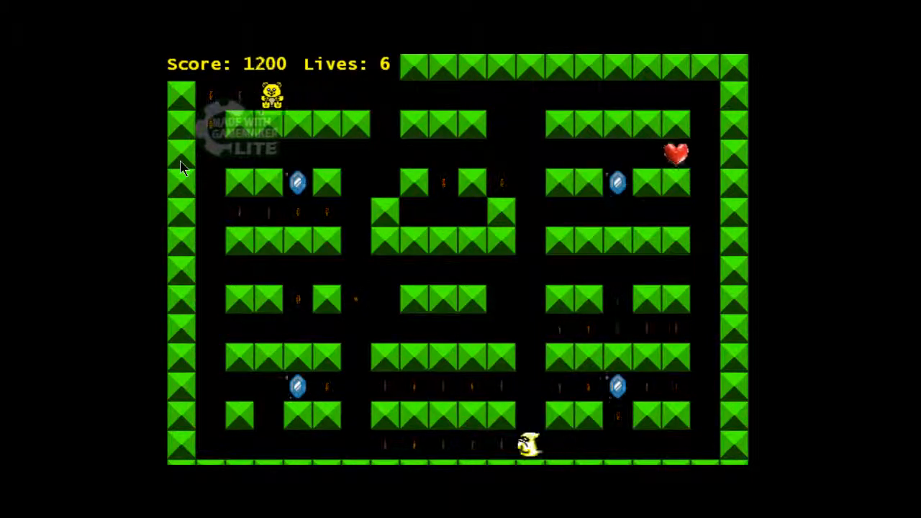
key(Right)
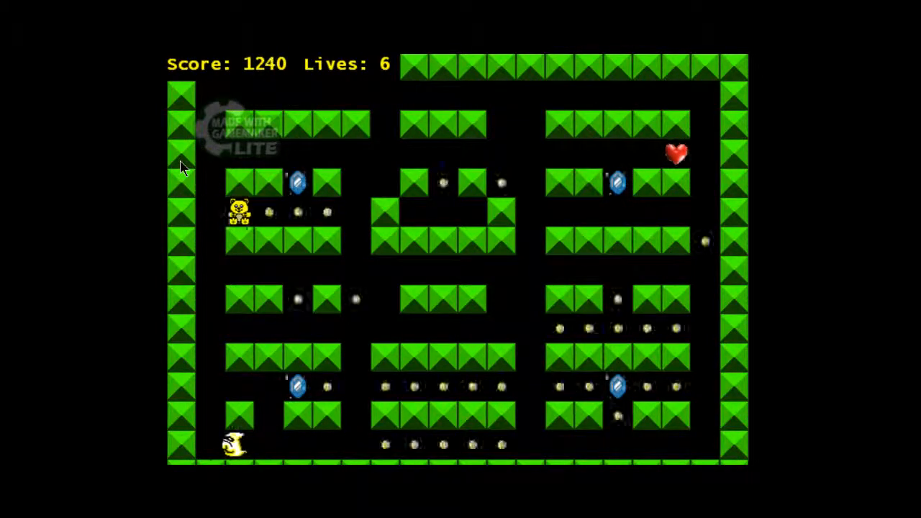
key(Down)
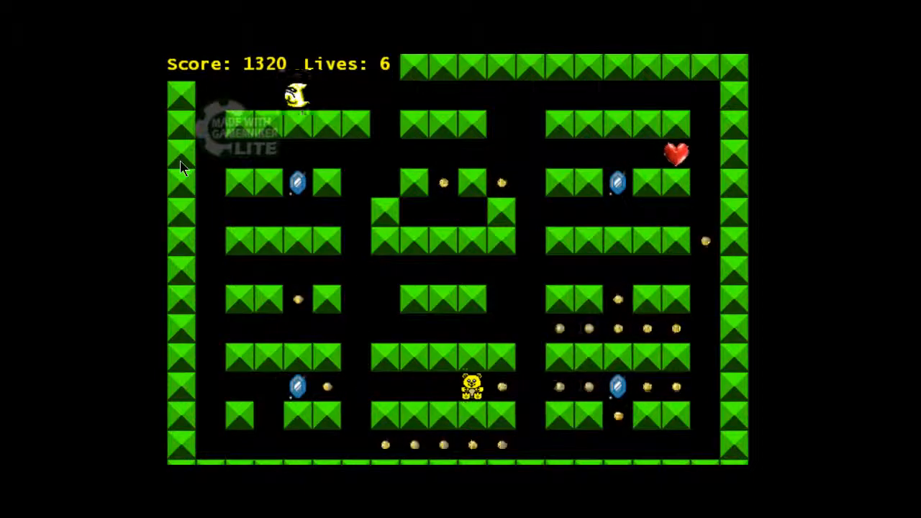
key(Right)
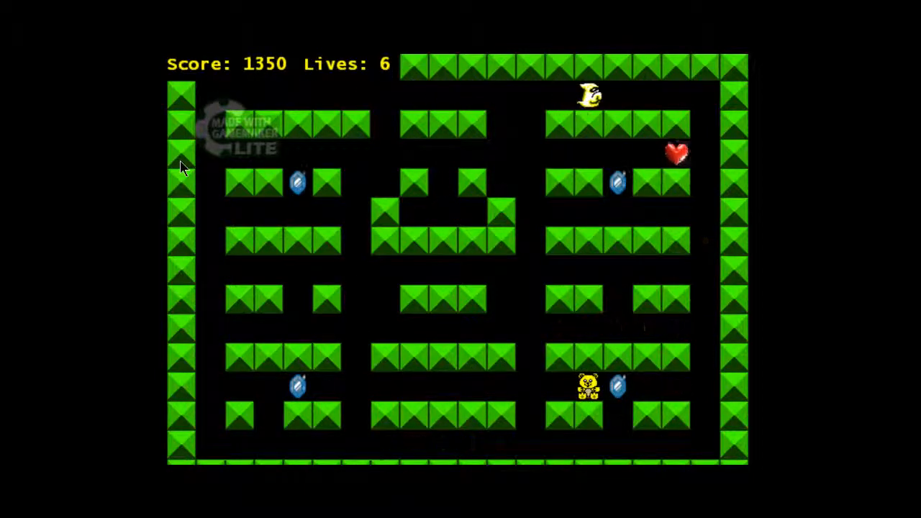